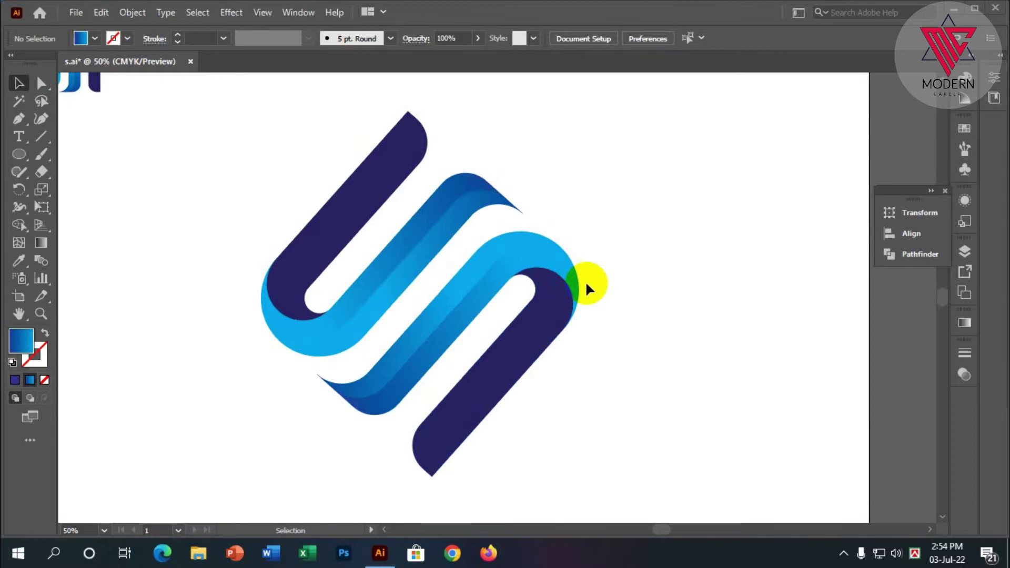
- Scroll the canvas away from the finished S logo to a blank area of the artboard
scroll(585, 281, "up", 1)
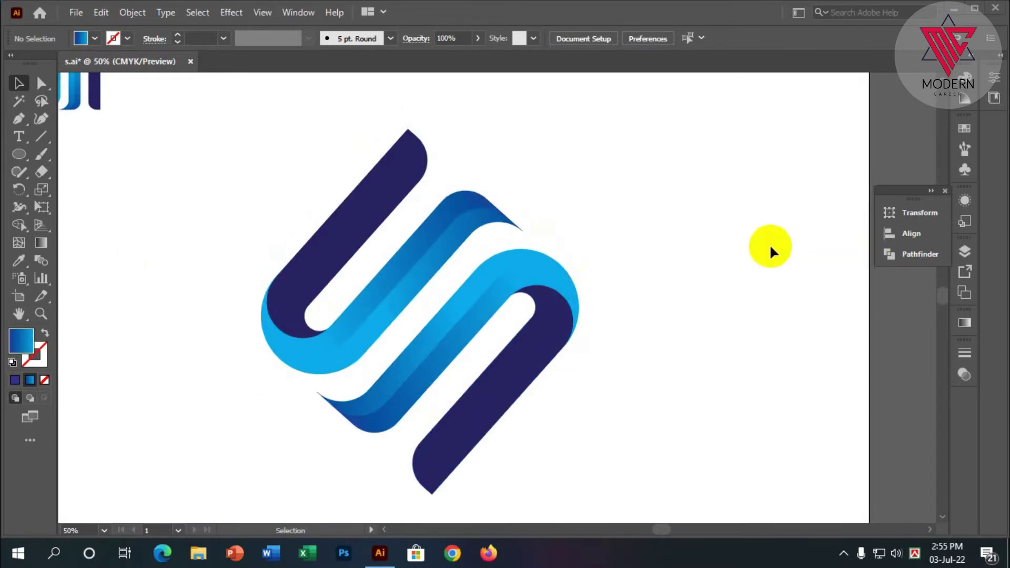
scroll(771, 248, "down", 1)
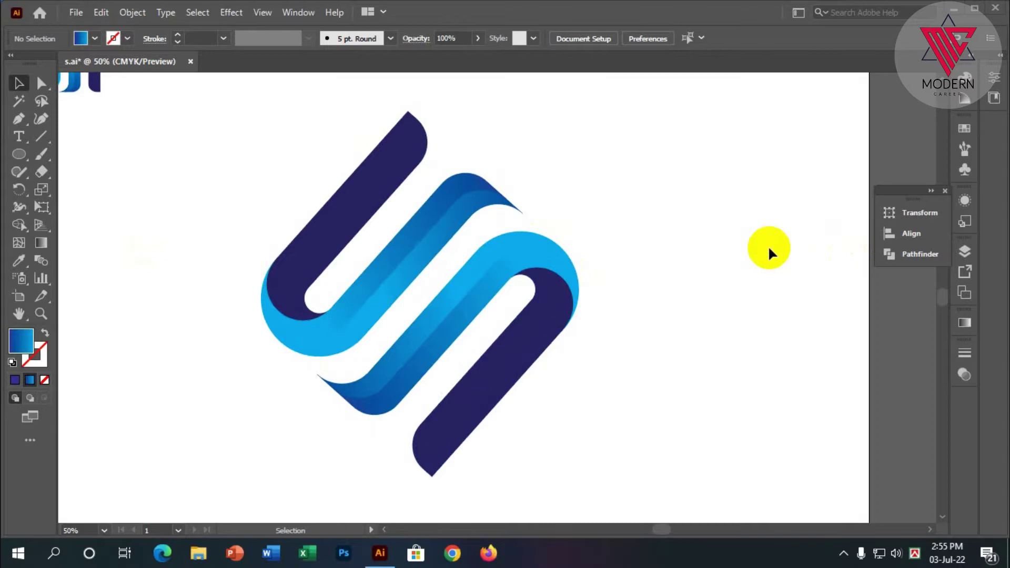
scroll(768, 251, "up", 1)
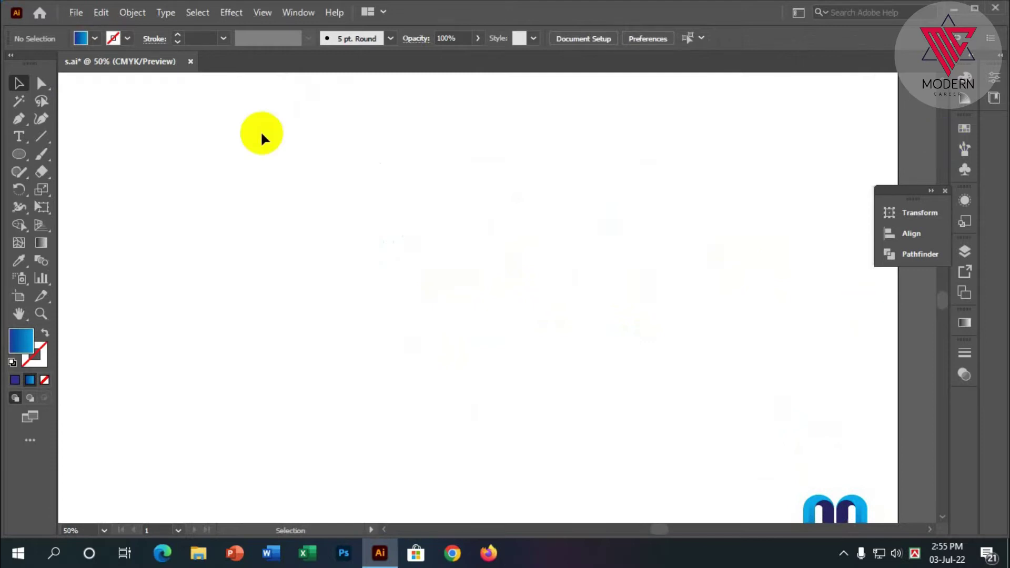
- Set up the Rectangle Tool with no fill and a black stroke
left_click(19, 154)
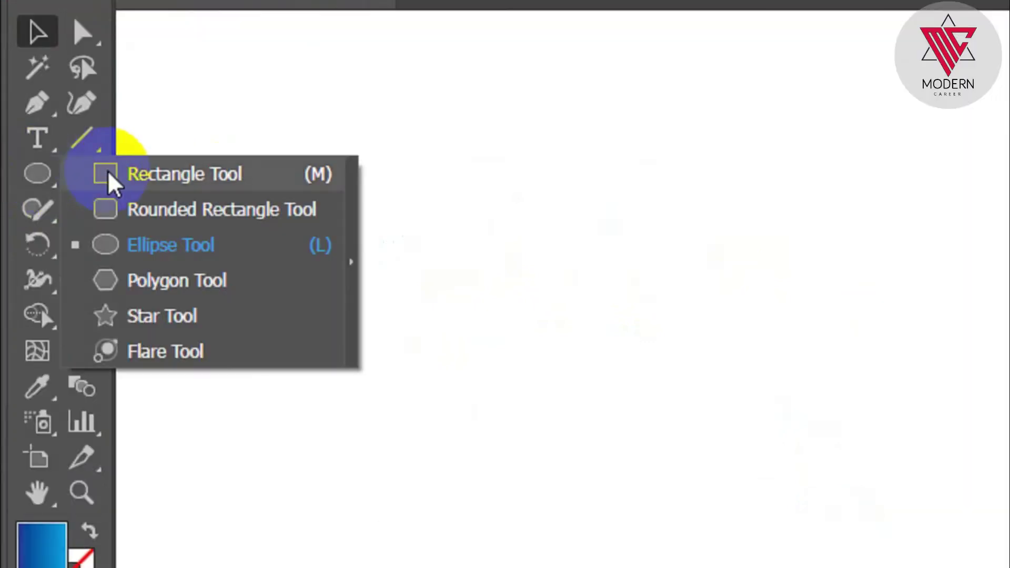
left_click(56, 154)
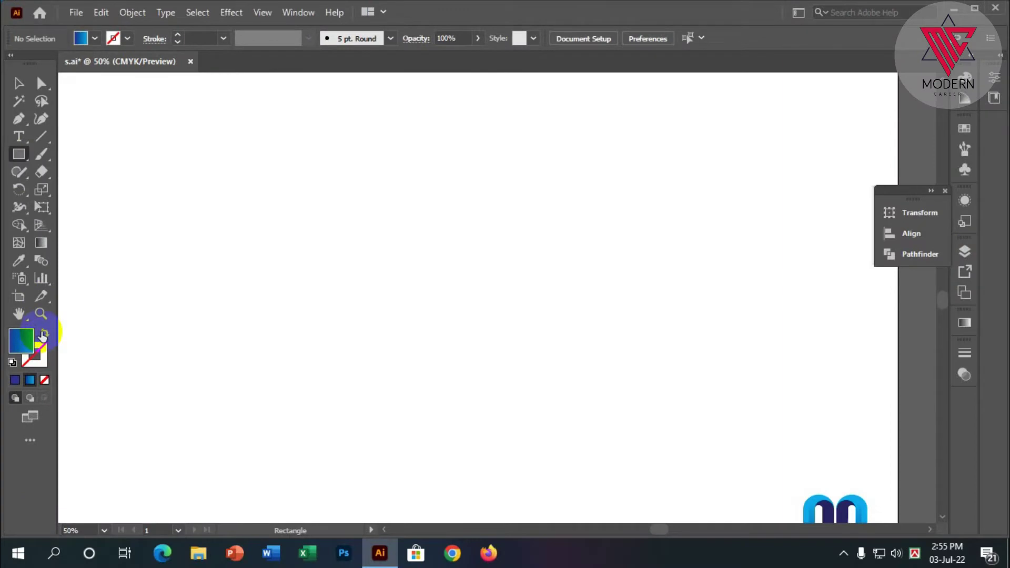
left_click(43, 335)
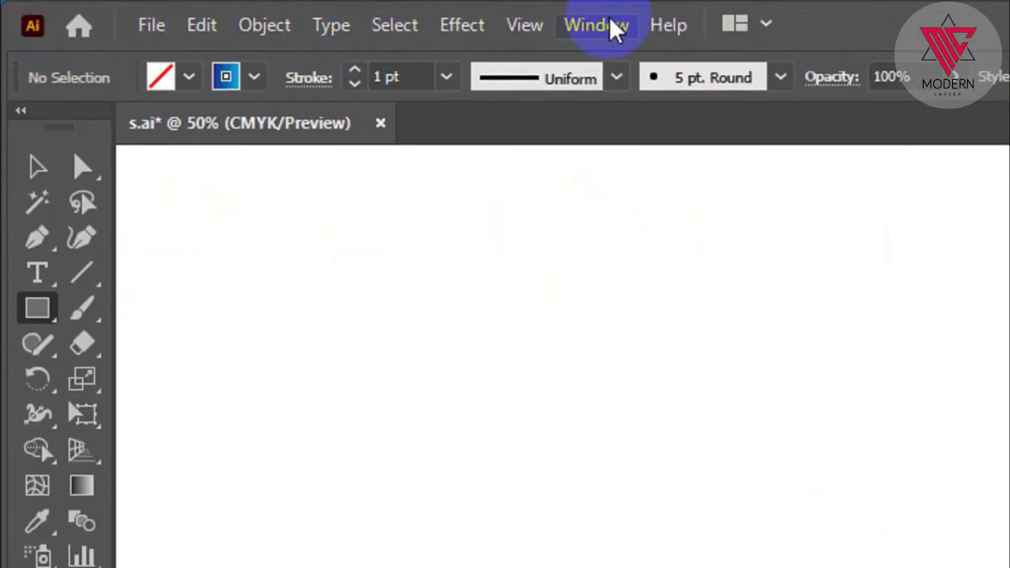
left_click(154, 27)
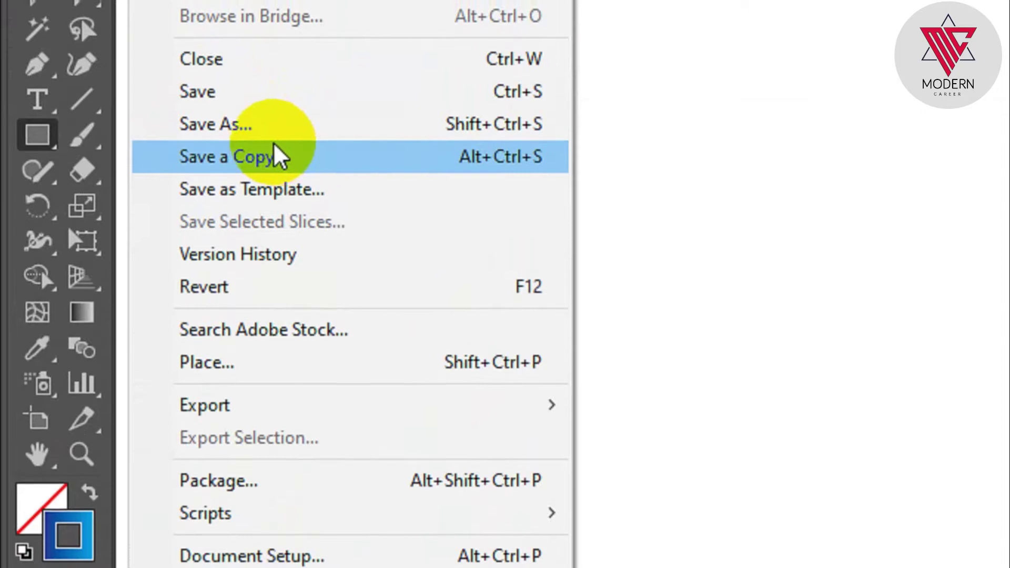
left_click(21, 153)
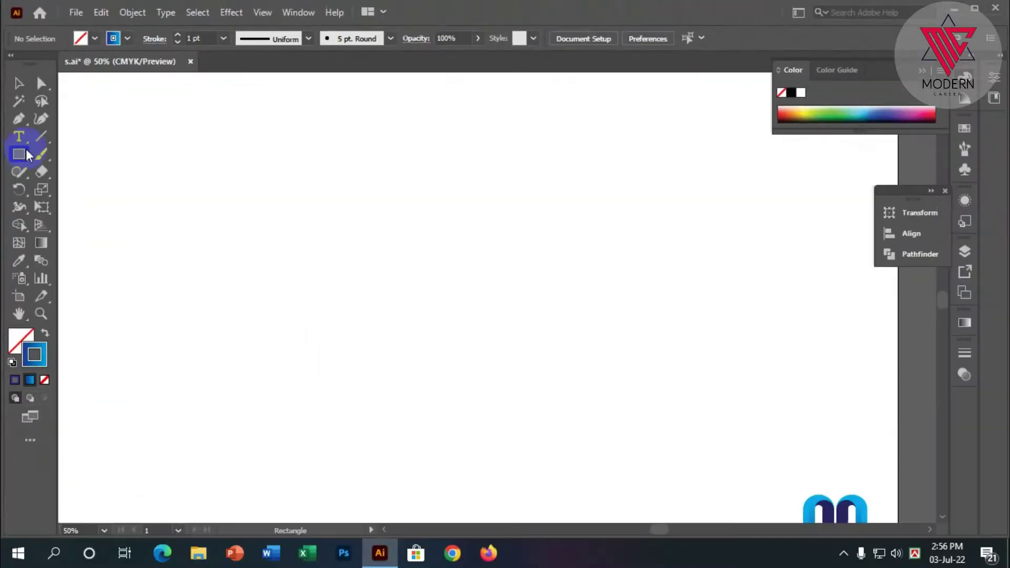
left_click(39, 359)
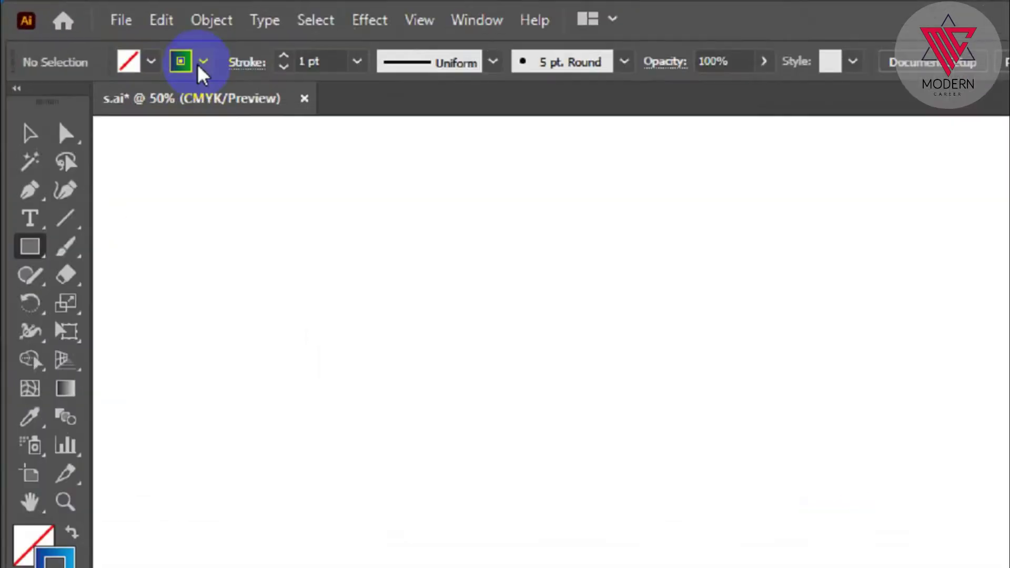
left_click(127, 38)
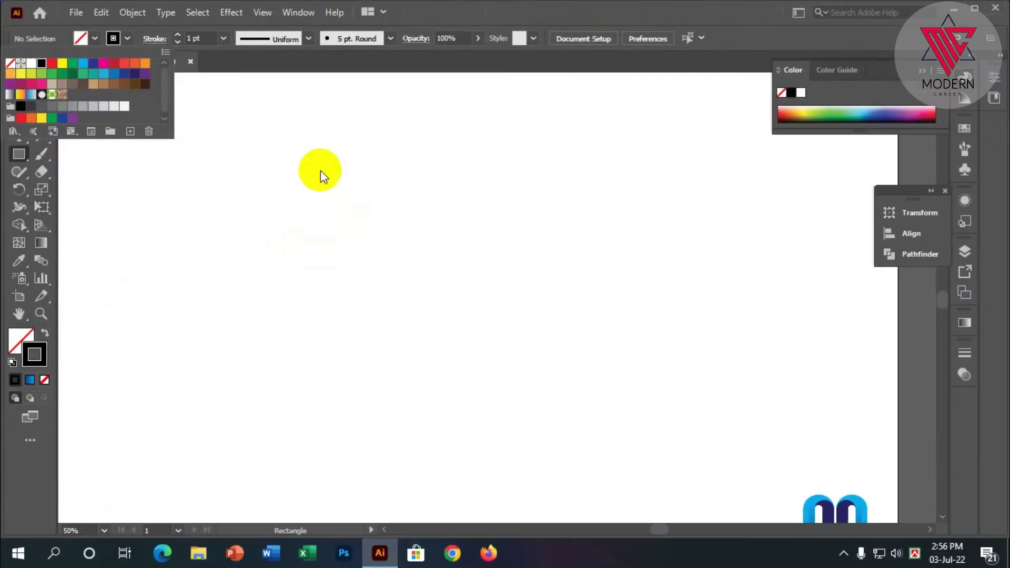
left_click(313, 160)
- Draw a wide rectangle and give its outline a 100 pt stroke weight
mouse_move(320, 206)
left_mouse_down()
mouse_move(481, 272)
mouse_move(530, 271)
left_mouse_up()
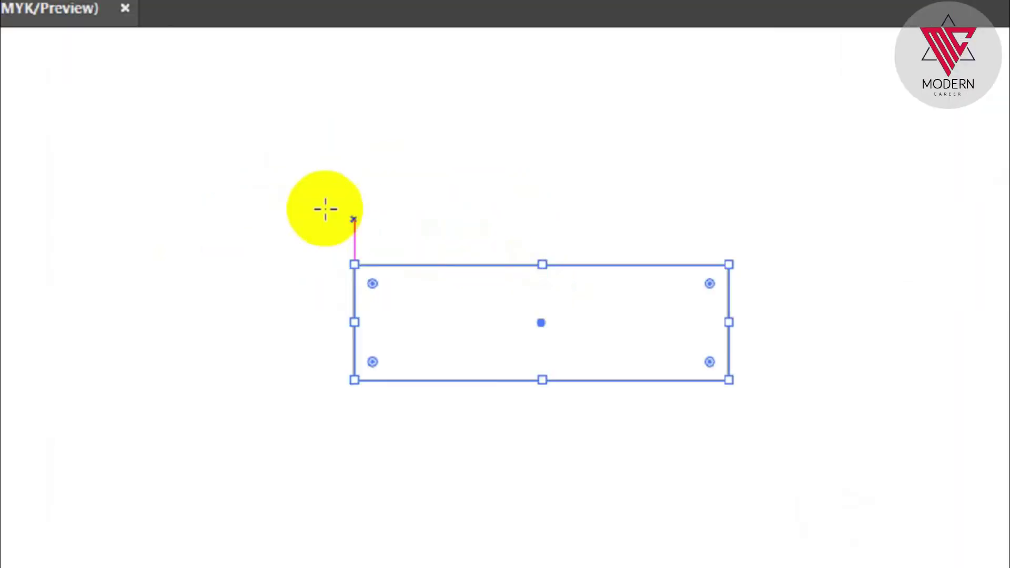
left_click(198, 37)
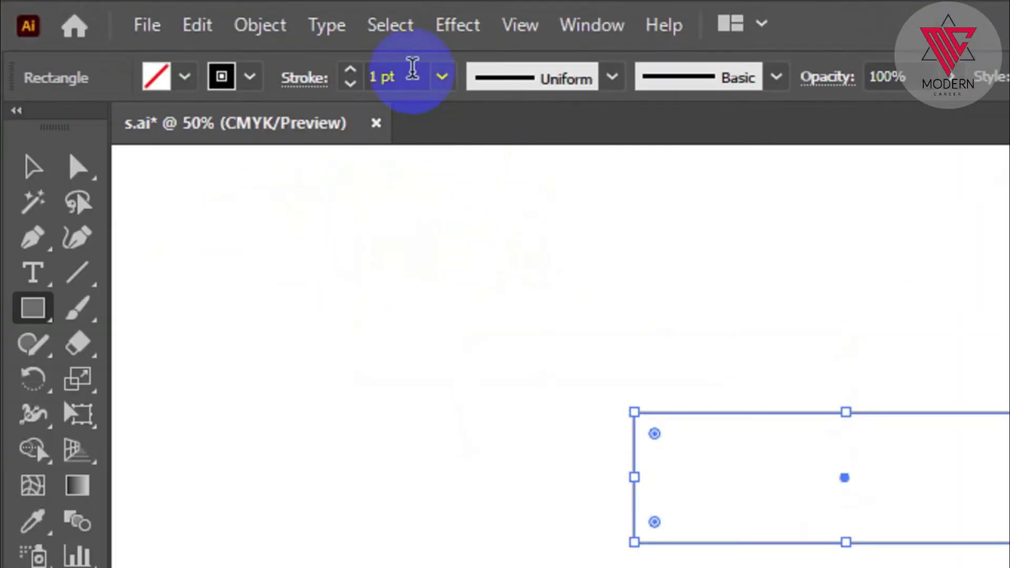
double_click(371, 73)
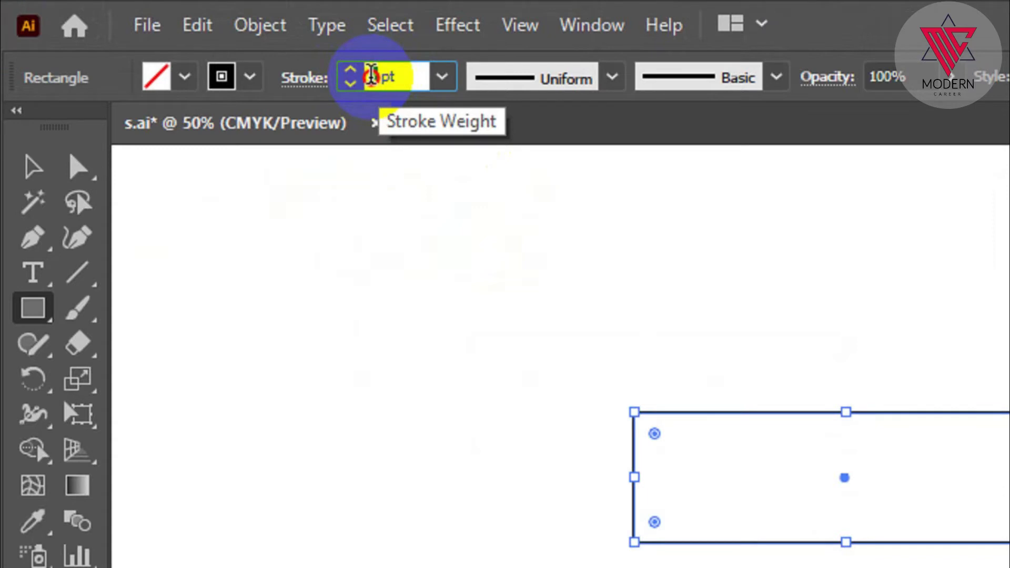
type("2")
key("Return")
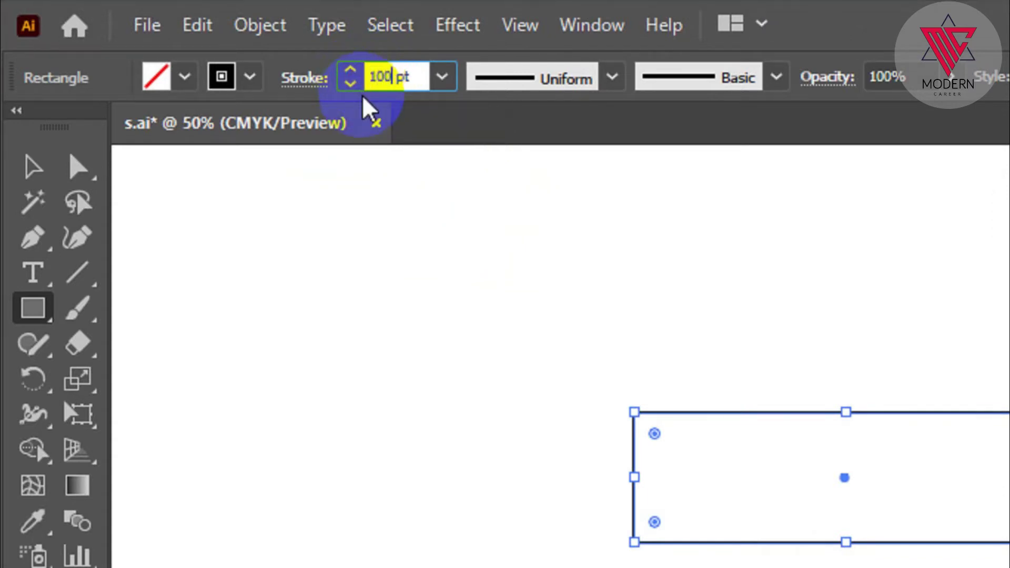
left_click(352, 145)
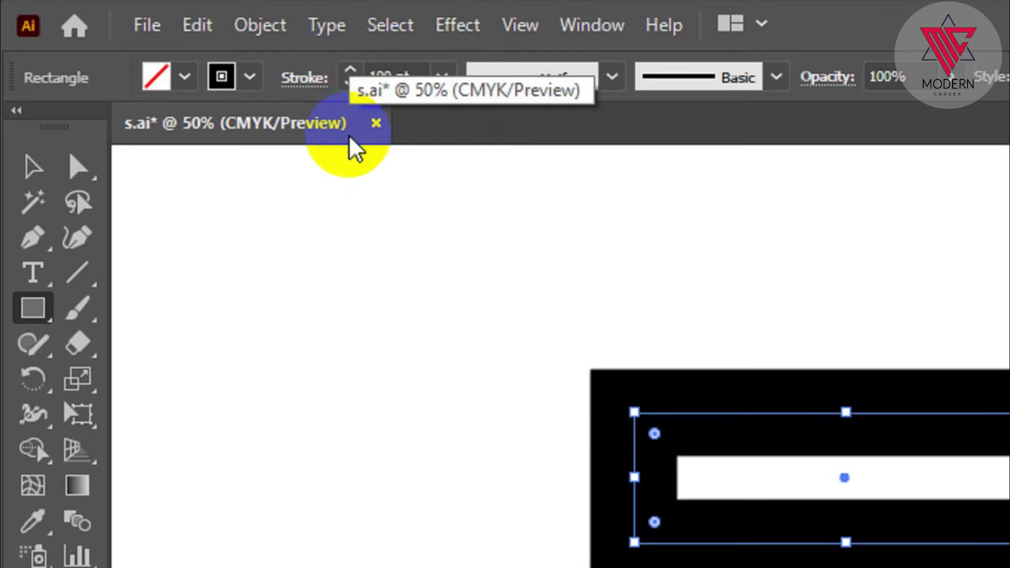
key("v")
left_click_drag(817, 444, 683, 427)
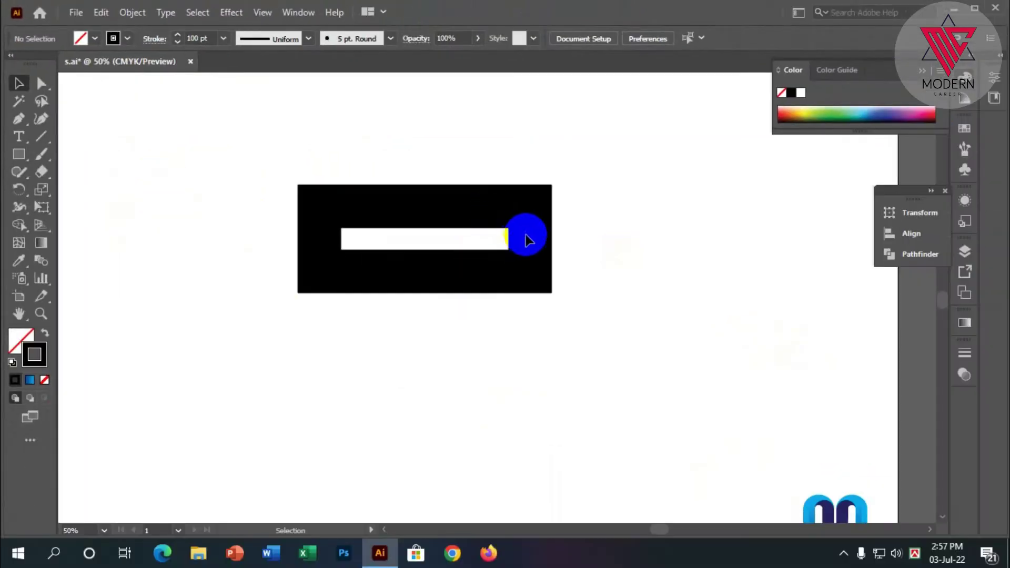
- Widen the thick-outlined rectangle by dragging its right handle further right
left_click(527, 240)
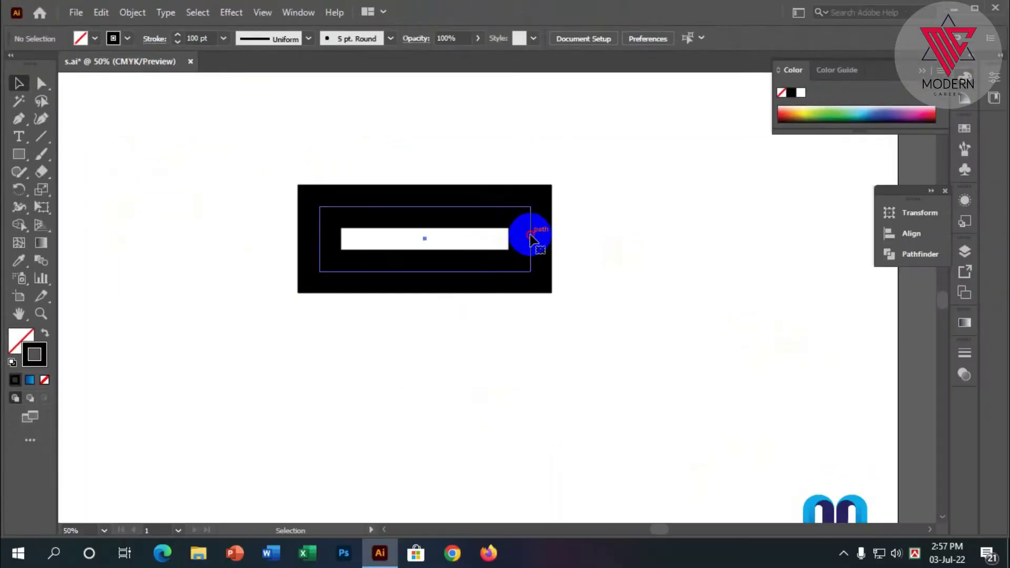
left_click_drag(531, 240, 622, 240)
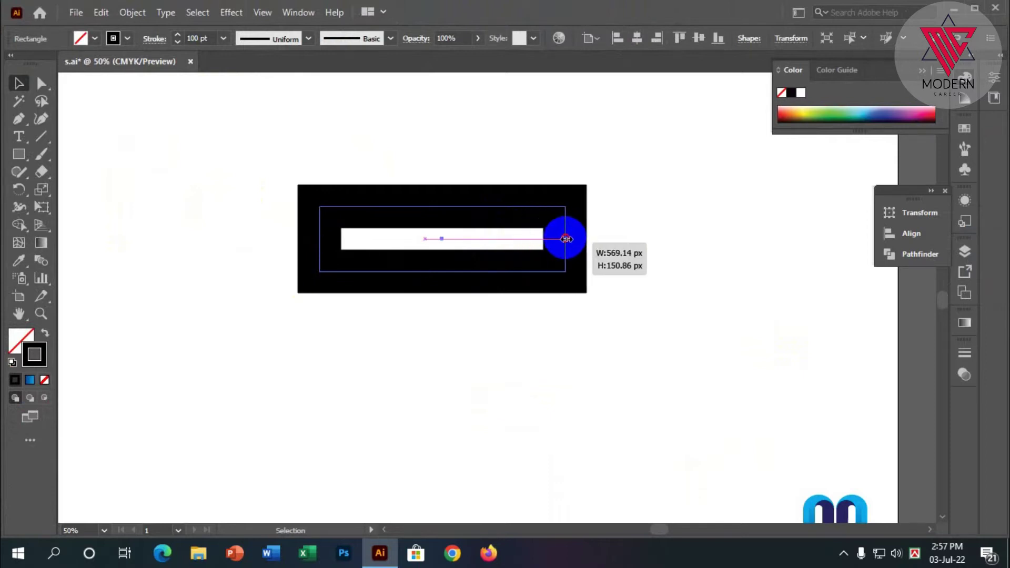
left_click(350, 243)
scroll(298, 253, "down", 1)
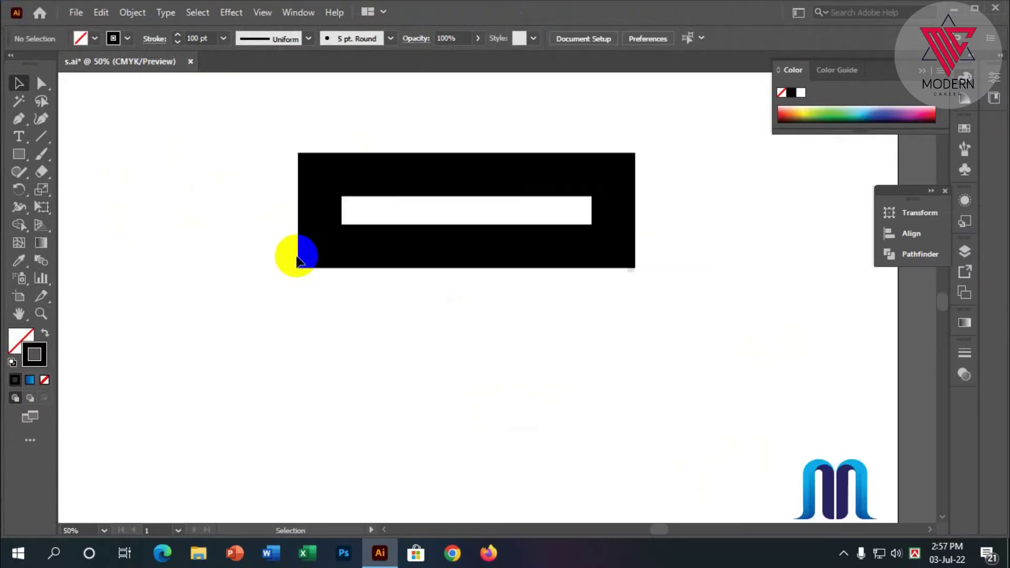
- Select the rectangle's left corner points and drag the corner widget until they form a full semicircle
scroll(259, 216, "up", 1)
left_click(377, 275)
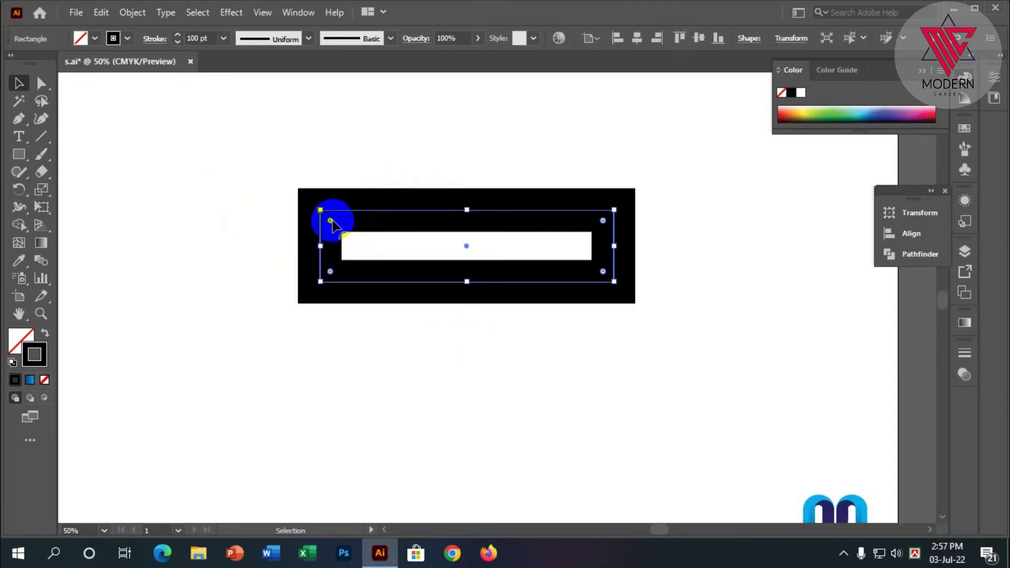
key("a")
left_click(45, 84)
left_click(330, 221)
scroll(331, 243, "up", 1)
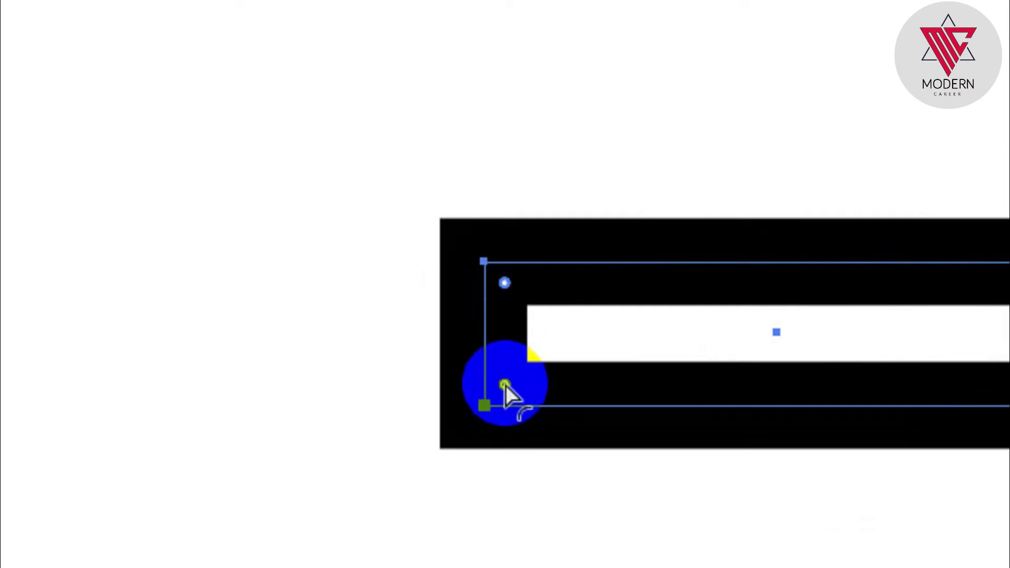
left_click_drag(506, 386, 732, 414)
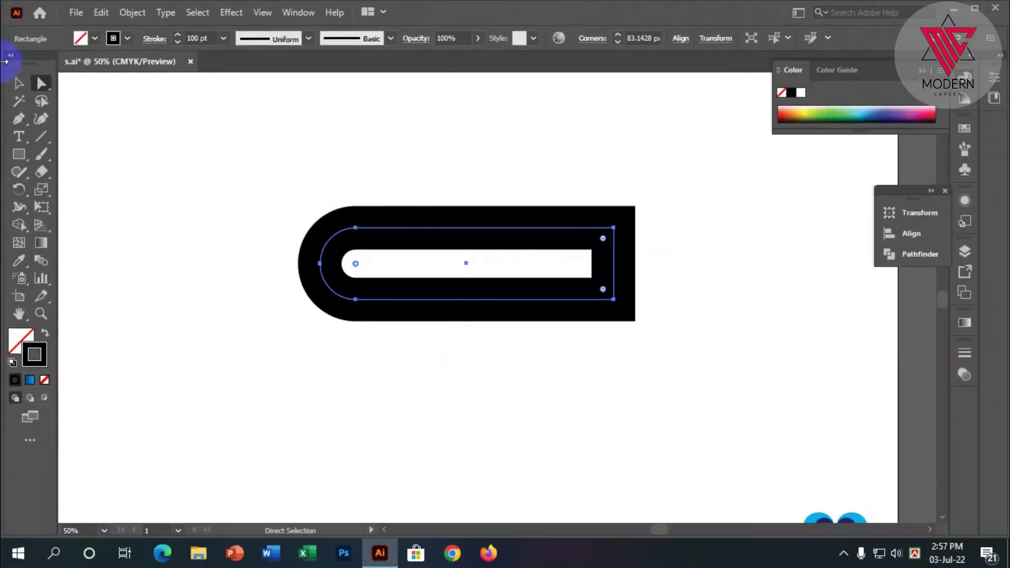
left_click(17, 83)
left_click(126, 171)
left_click(351, 257)
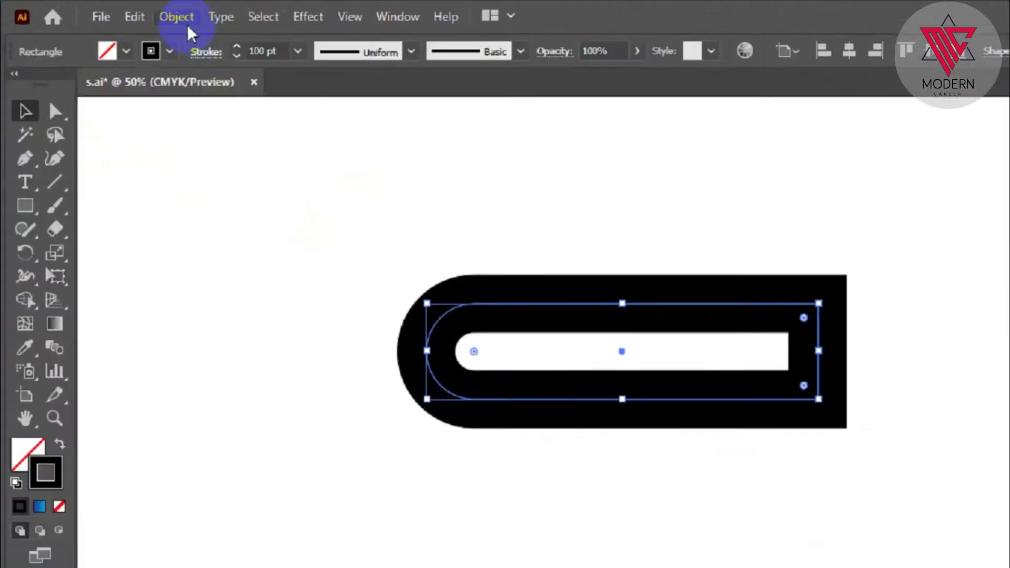
- Convert the 100 pt stroke via Object > Path > Outline Stroke and make the shape black-filled
left_click(126, 13)
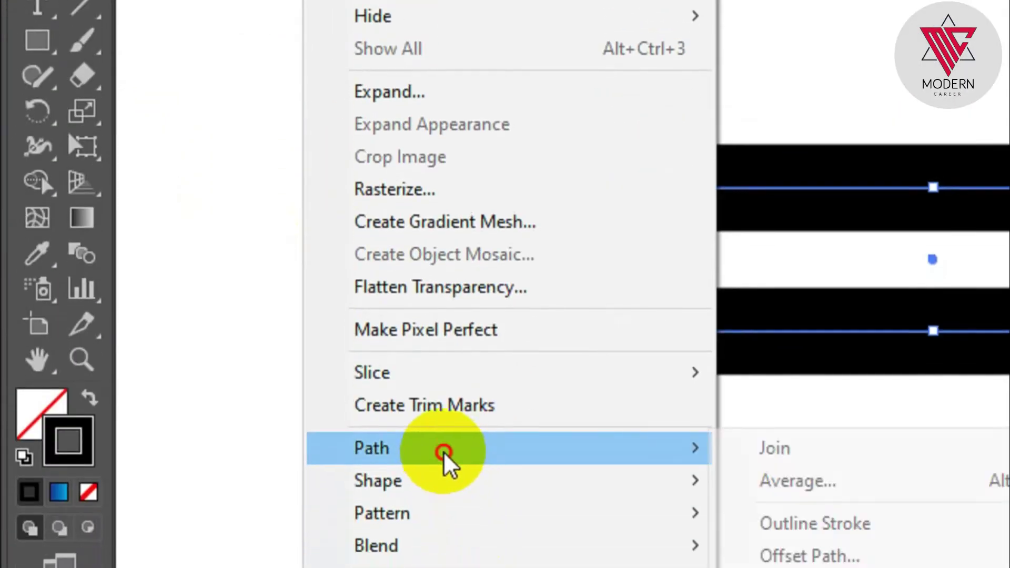
mouse_move(323, 345)
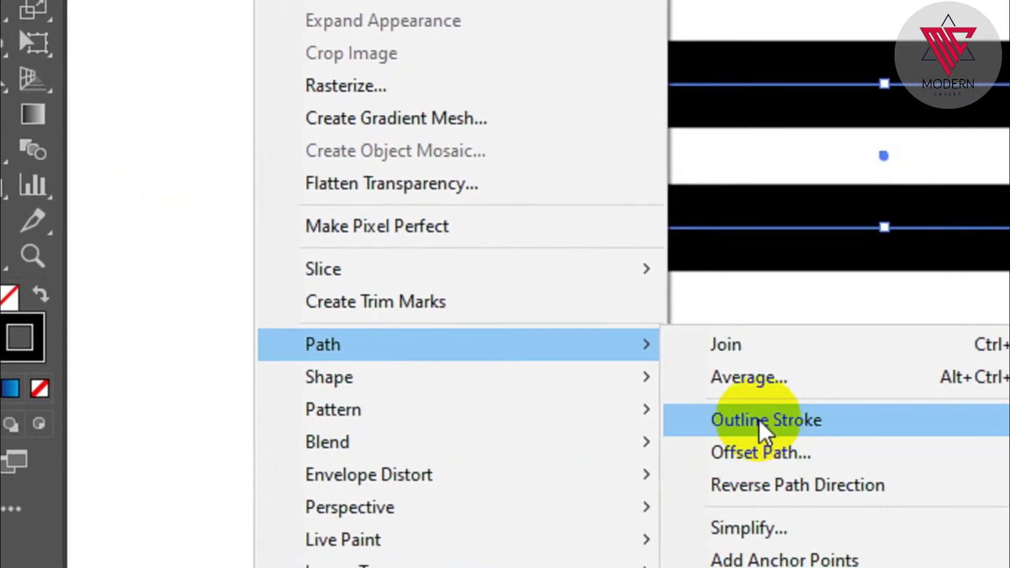
left_click(778, 433)
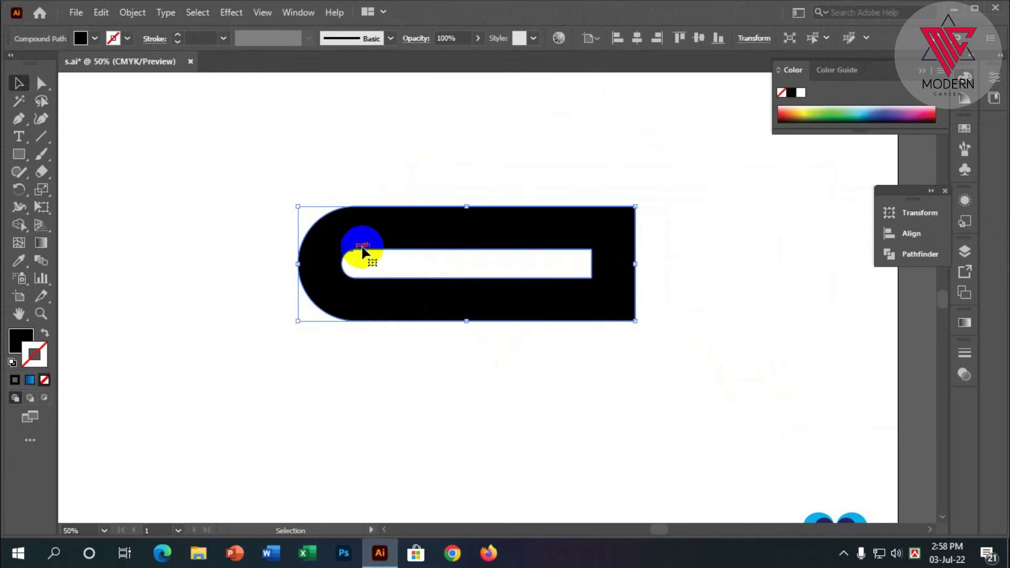
left_click(31, 340)
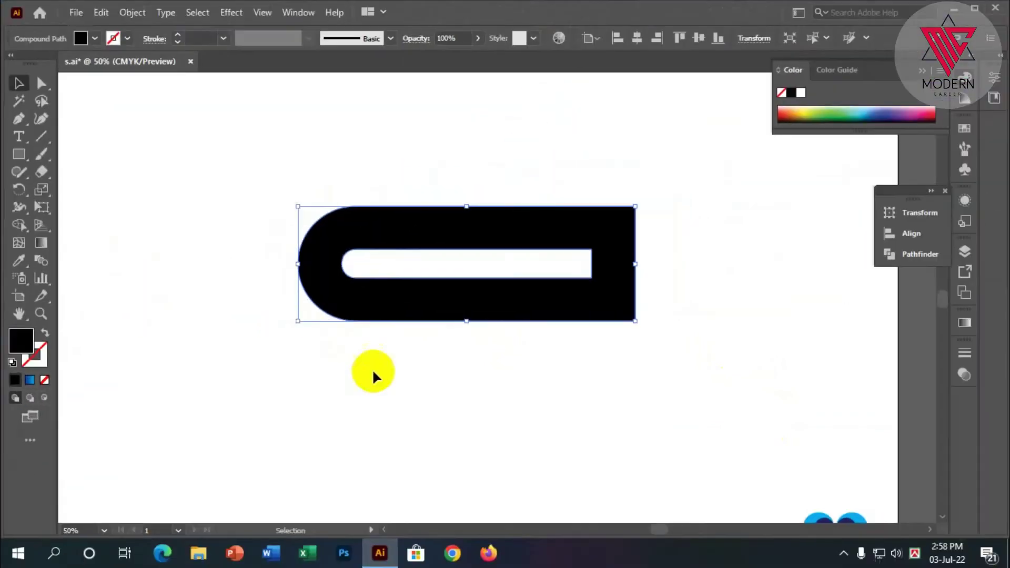
left_click(400, 371)
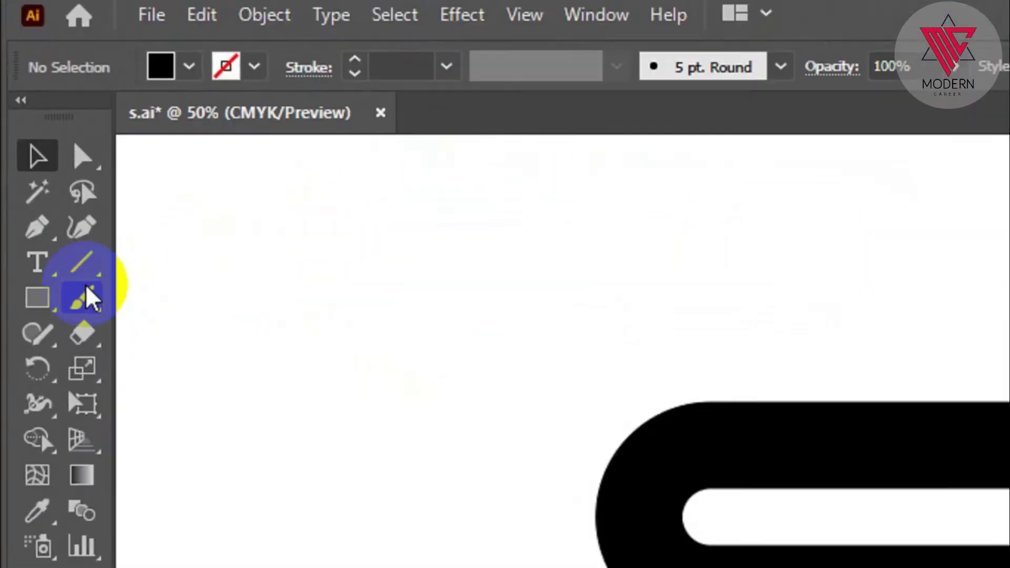
left_click(40, 138)
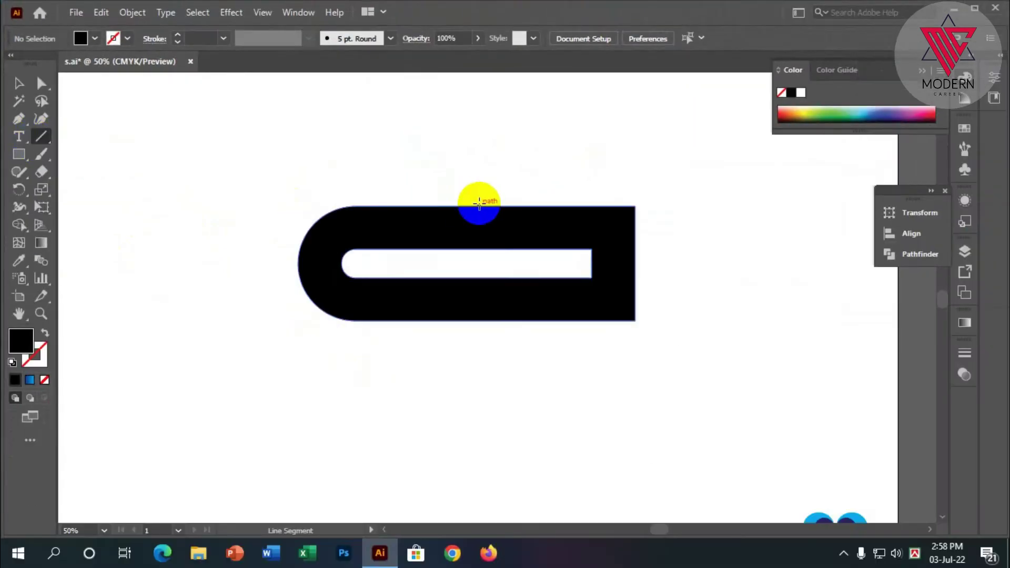
- Draw a vertical line through the black ribbon's right end and nudge it into place
left_click_drag(560, 167, 584, 470)
key("ctrl+z")
left_click_drag(552, 150, 552, 492)
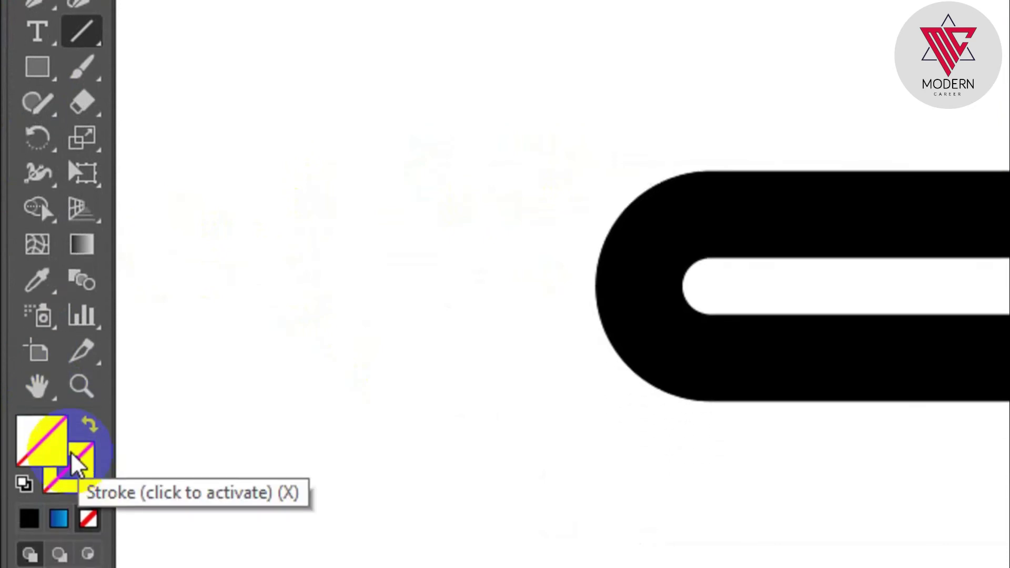
left_click(42, 99)
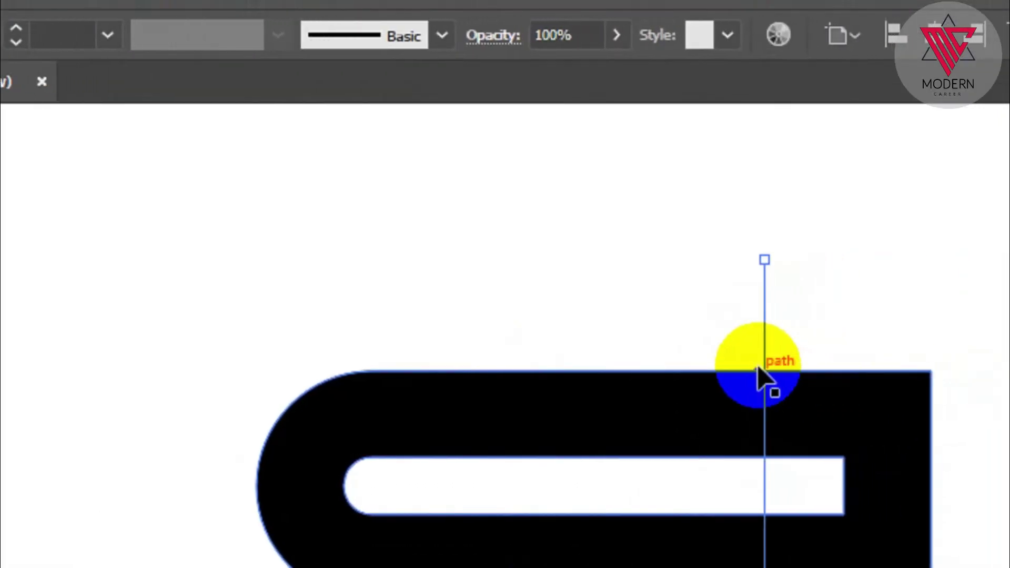
key("Right")
key("Right")
key("Right")
key("Right")
key("Right")
key("Right")
key("Right")
key("Right")
key("Right")
key("Right")
key("Right")
key("Right")
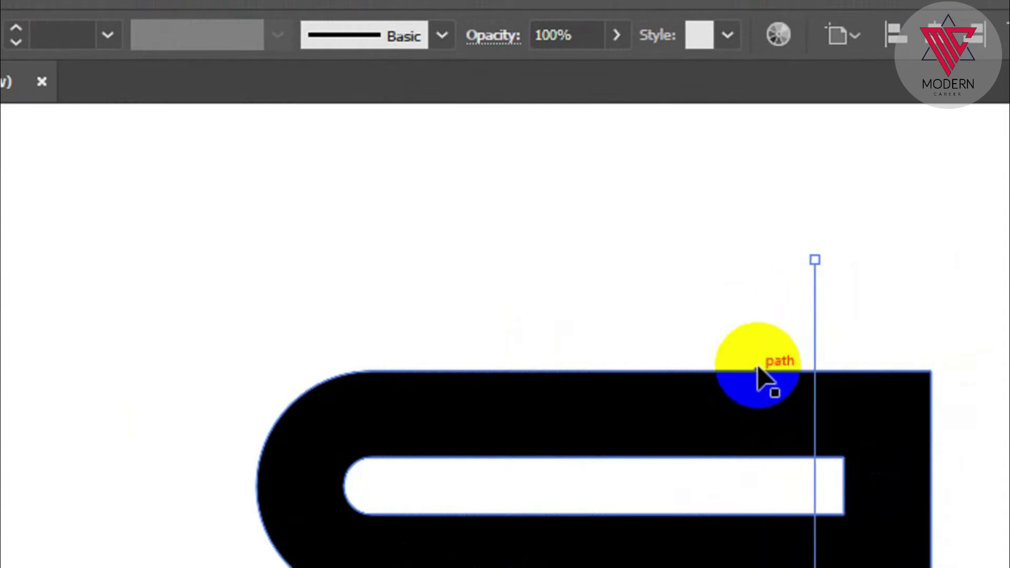
key("Left")
key("Left")
key("Left")
key("Left")
key("Left")
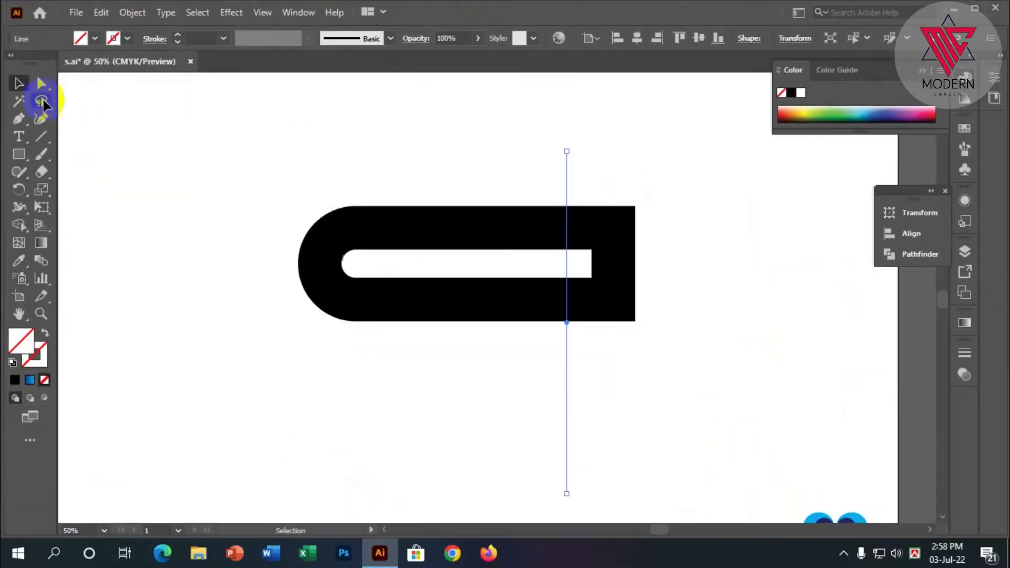
- Marquee-select the vertical line together with the black ribbon
left_click(210, 166)
scroll(234, 184, "down", 1)
left_click(566, 404)
left_click_drag(632, 376, 378, 141)
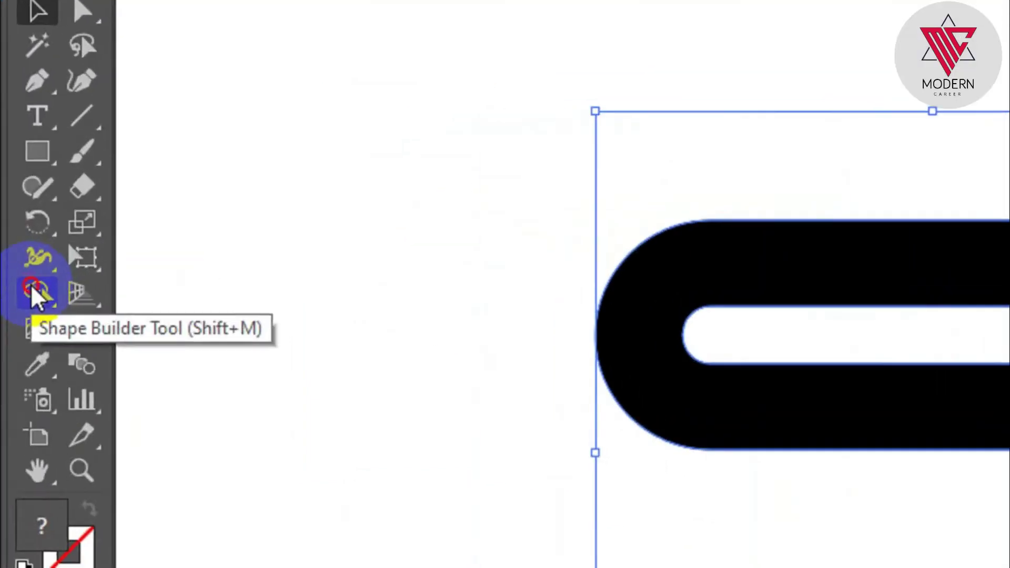
- Use Shape Builder to delete the ribbon region right of the vertical line
left_click(19, 224)
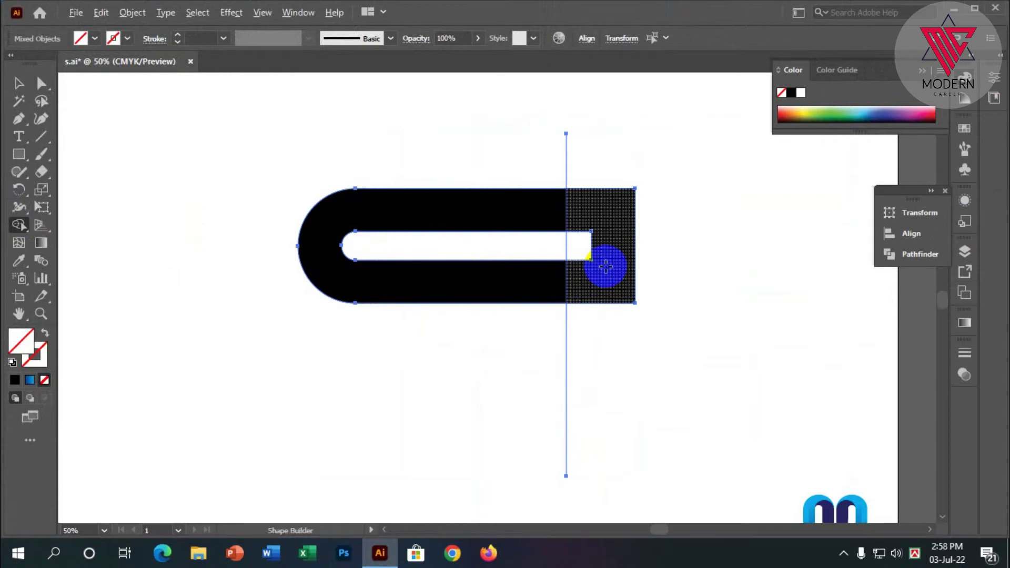
left_click(606, 266, "alt")
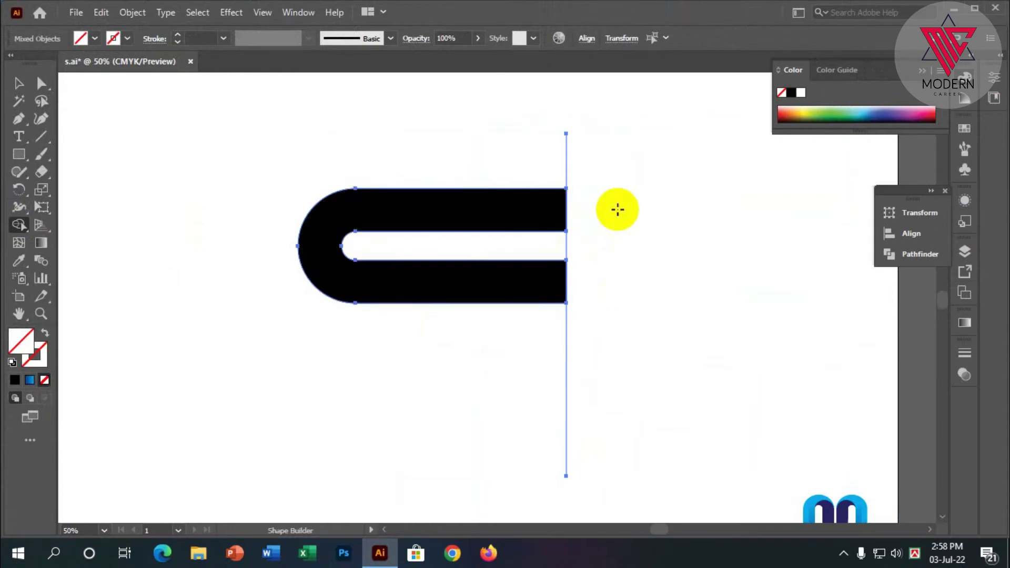
left_click(19, 82)
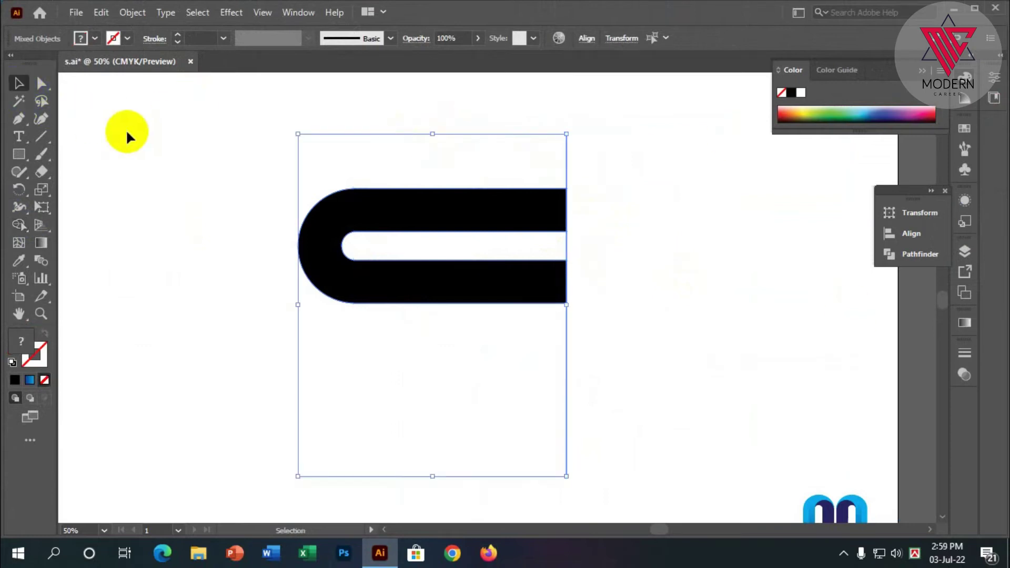
left_click_drag(533, 128, 598, 173)
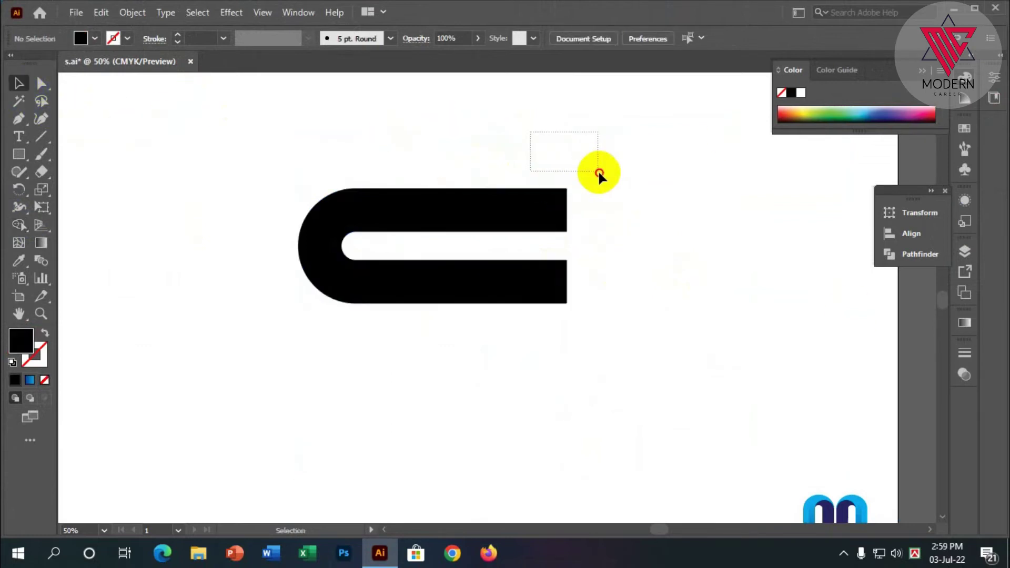
left_click(584, 175)
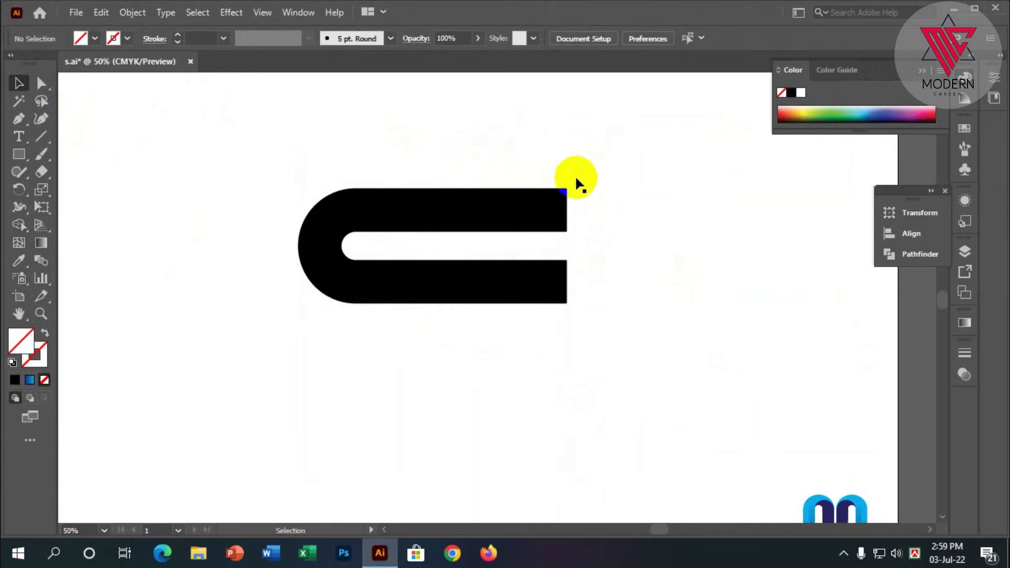
scroll(563, 289, "up", 1)
- Move the squared-off black ribbon to the left
mouse_move(501, 243)
left_mouse_down()
mouse_move(479, 248)
mouse_move(458, 209)
left_mouse_up()
scroll(475, 240, "down", 1)
left_click(632, 262)
scroll(526, 326, "down", 1)
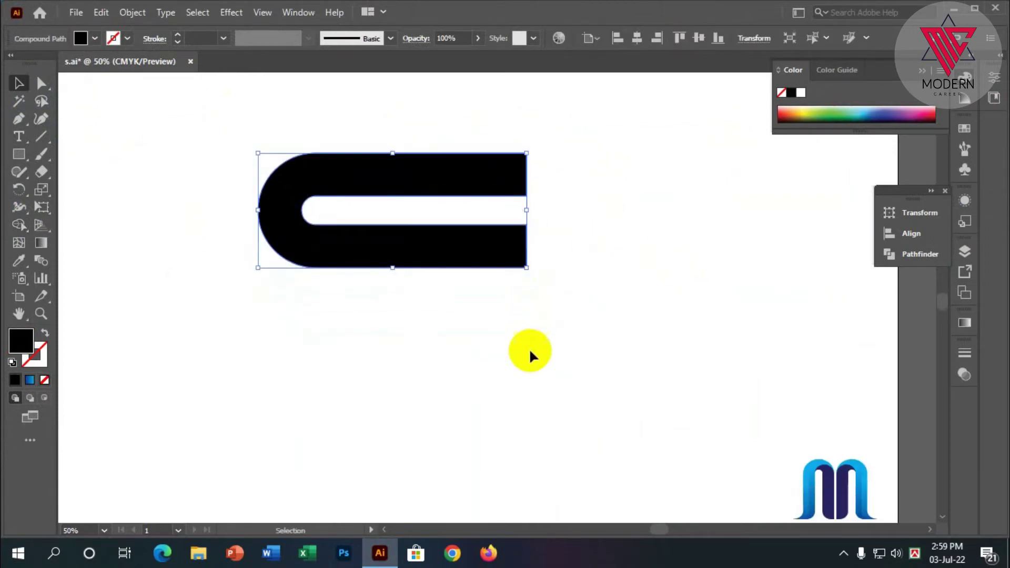
left_click(421, 324)
scroll(358, 263, "up", 1)
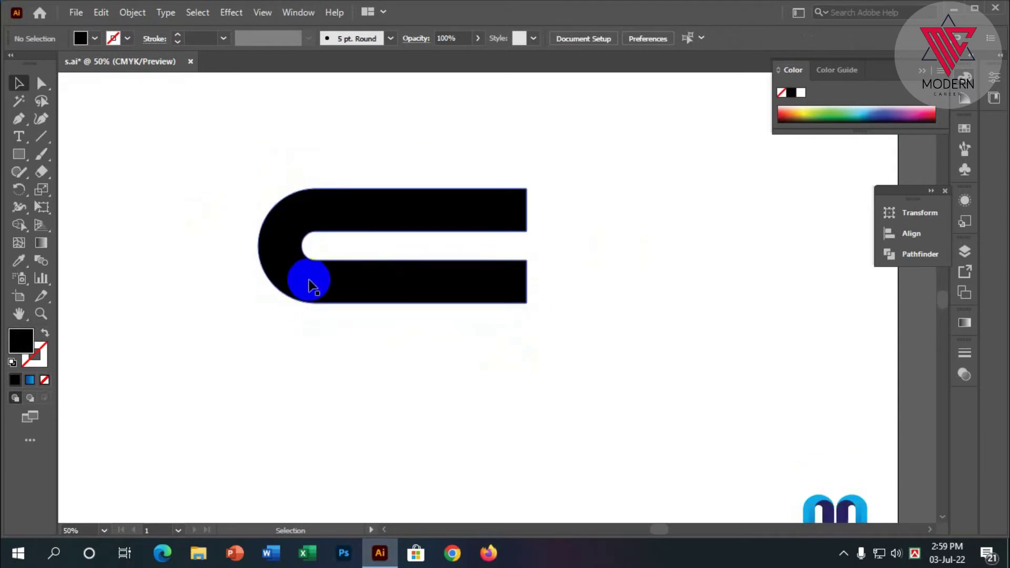
scroll(447, 290, "up", 1)
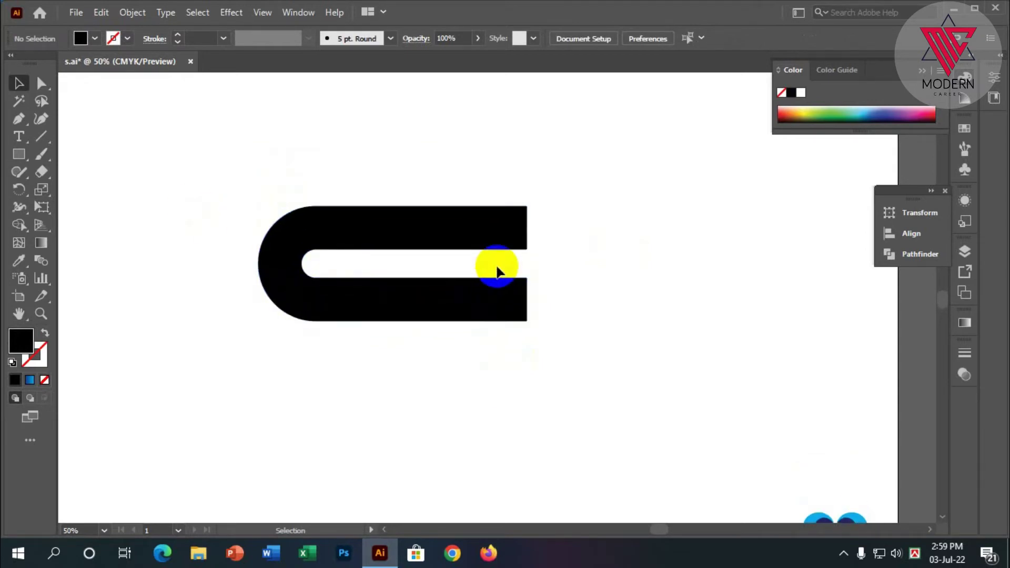
scroll(500, 260, "up", 1)
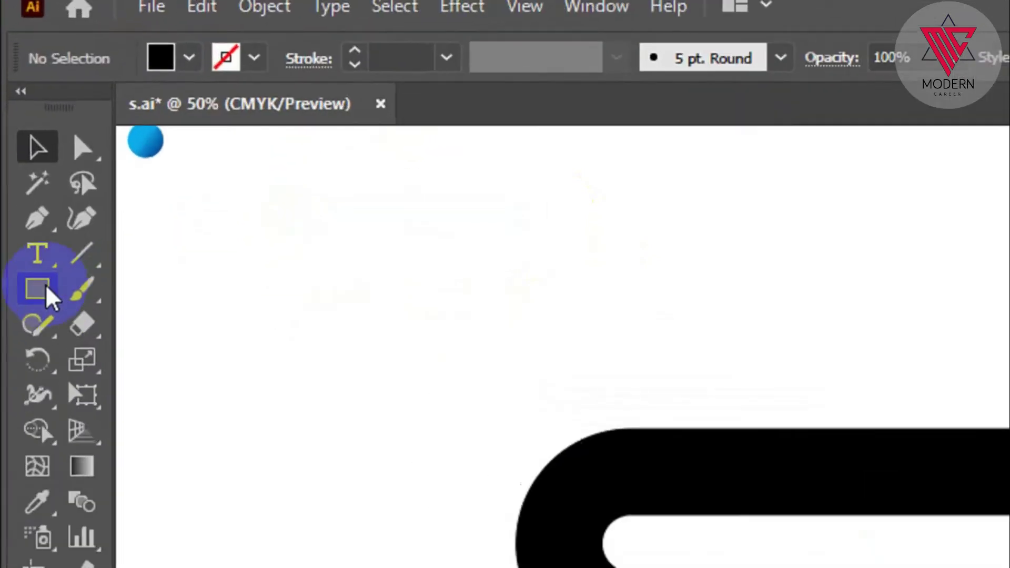
- Draw a rectangle over the middle of the black ribbon's upper arm
left_click(19, 154)
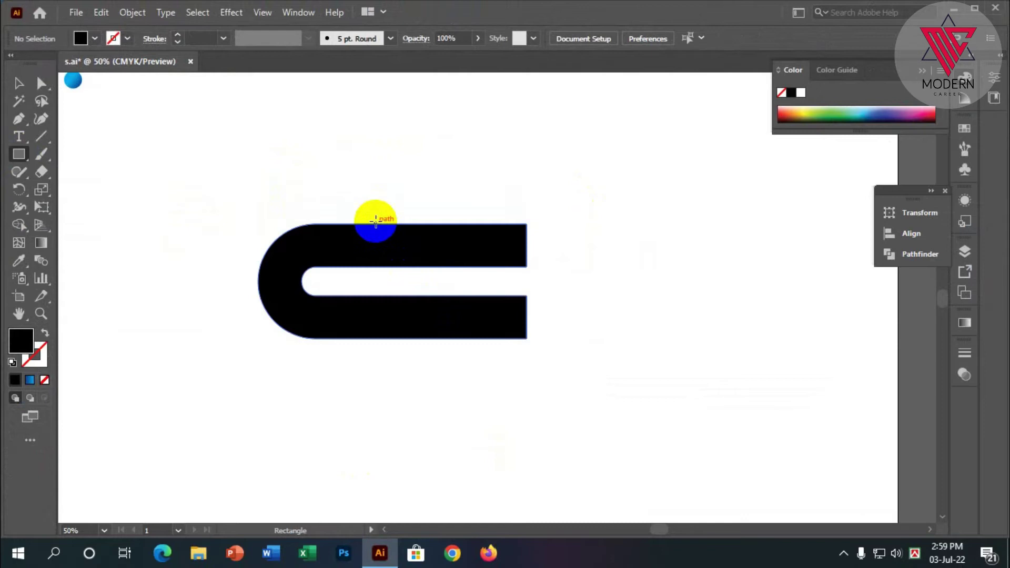
left_click_drag(376, 223, 455, 295)
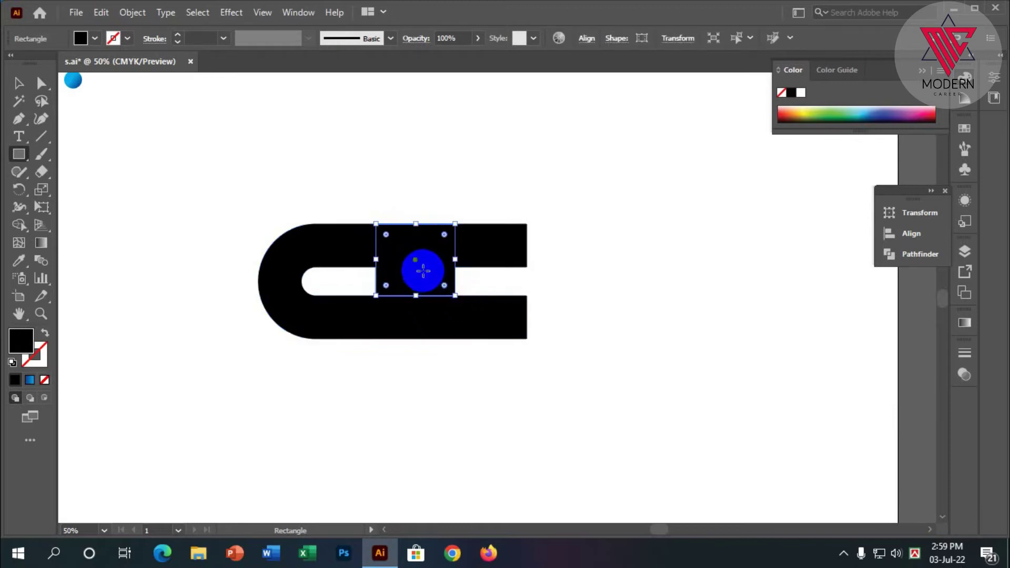
scroll(424, 263, "up", 2)
scroll(423, 264, "up", 1)
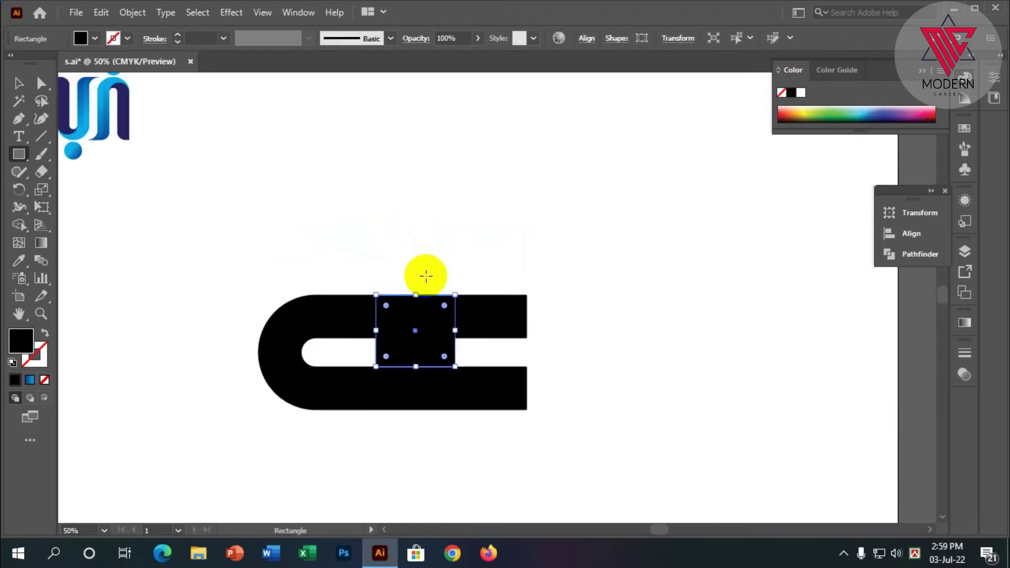
scroll(425, 273, "up", 4)
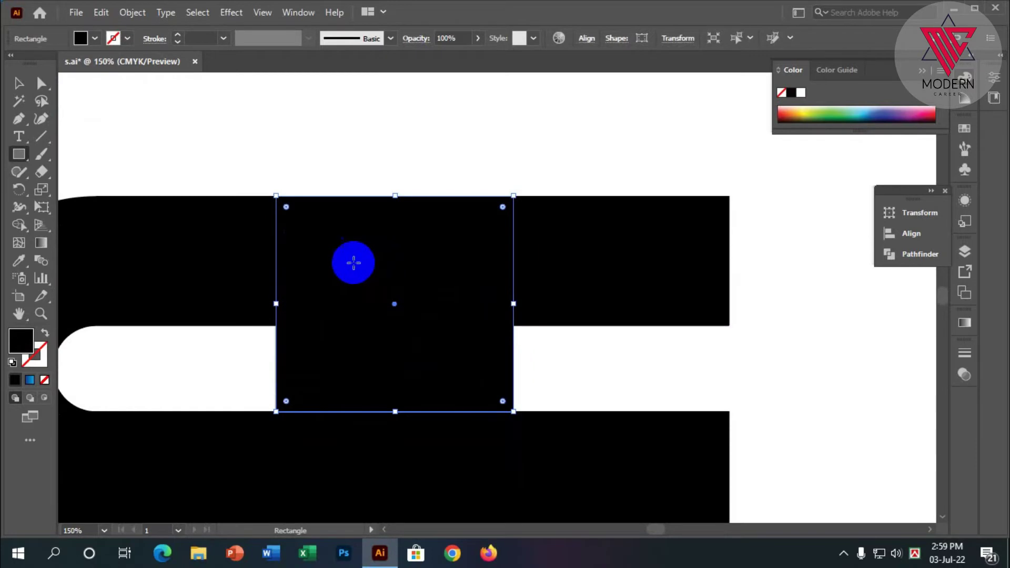
scroll(353, 267, "down", 2)
left_click(19, 83)
left_click(248, 348)
scroll(505, 377, "up", 2)
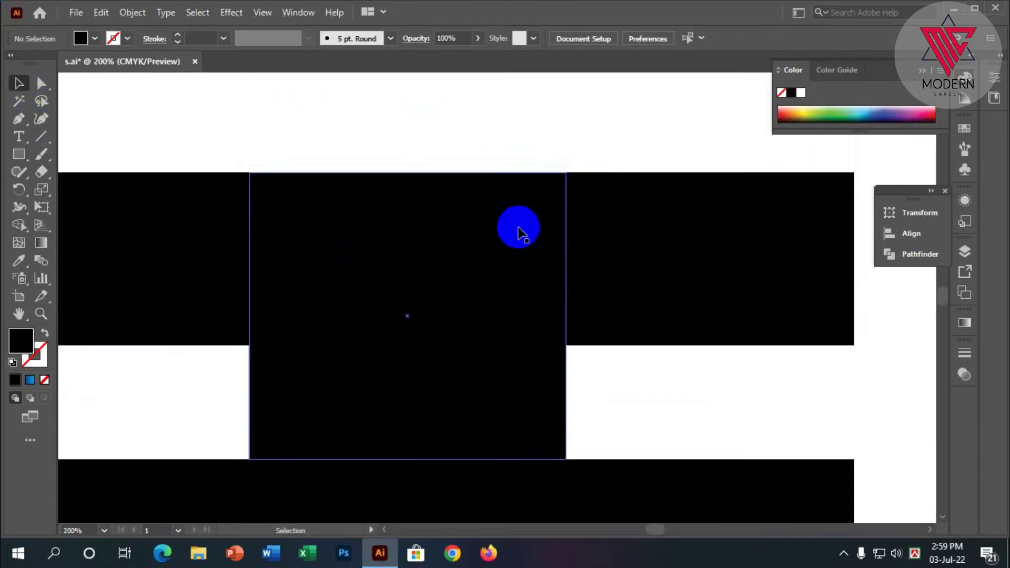
- Fill the rectangle yellow-green and widen it well past the ribbon's right end
left_click(815, 112)
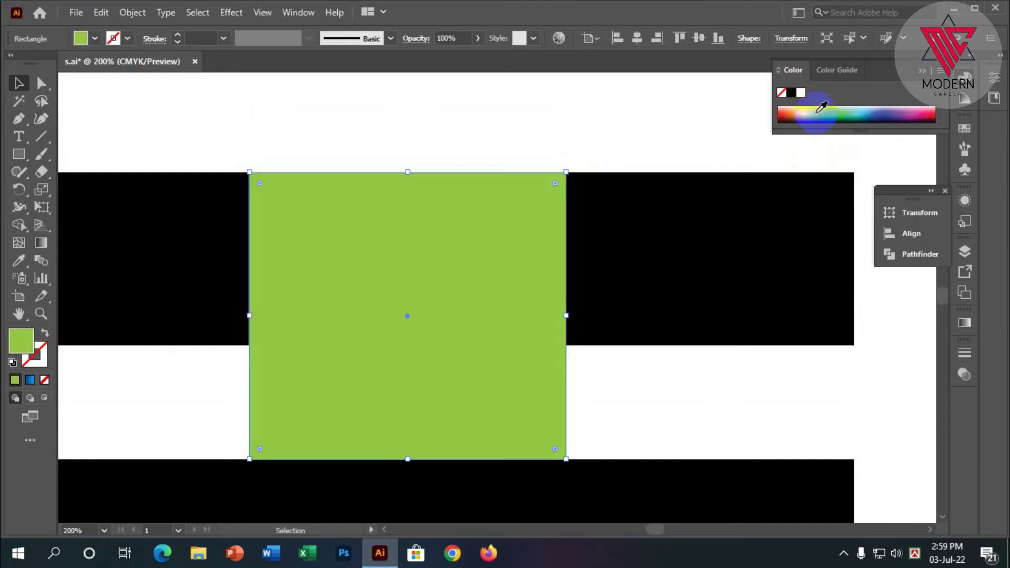
left_click(248, 115)
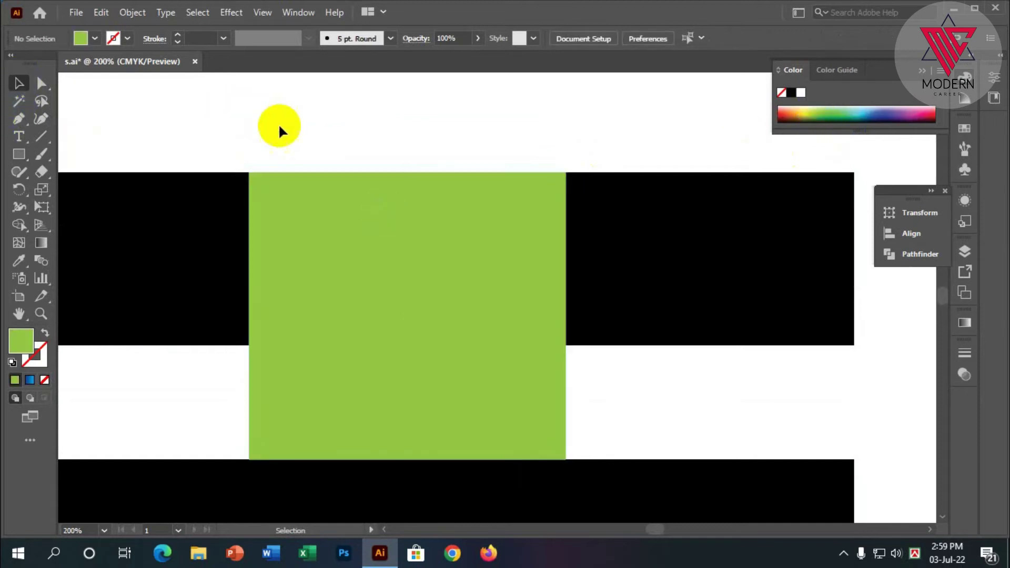
scroll(295, 224, "down", 2, "alt")
left_click(360, 246)
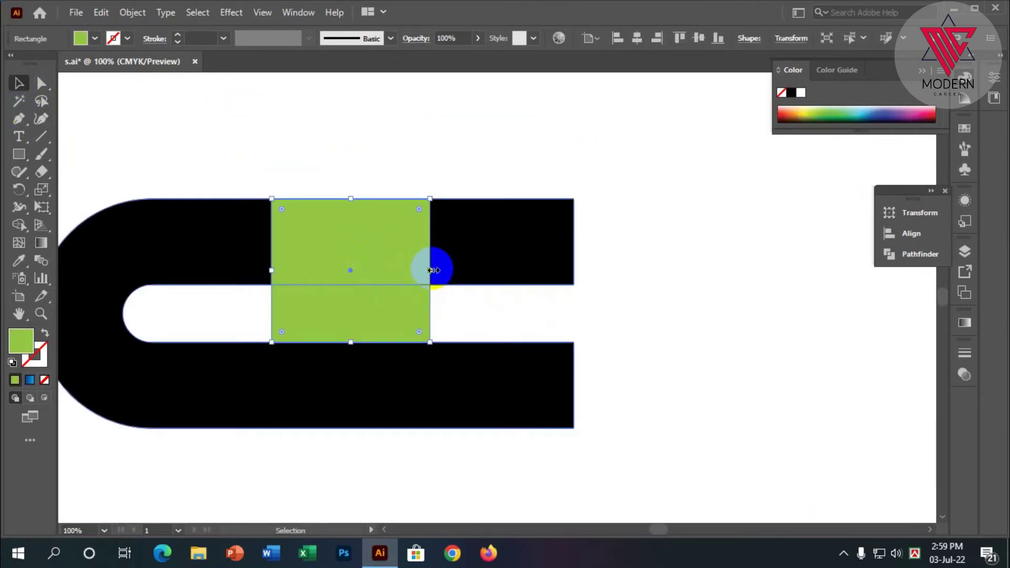
left_click_drag(431, 270, 797, 282)
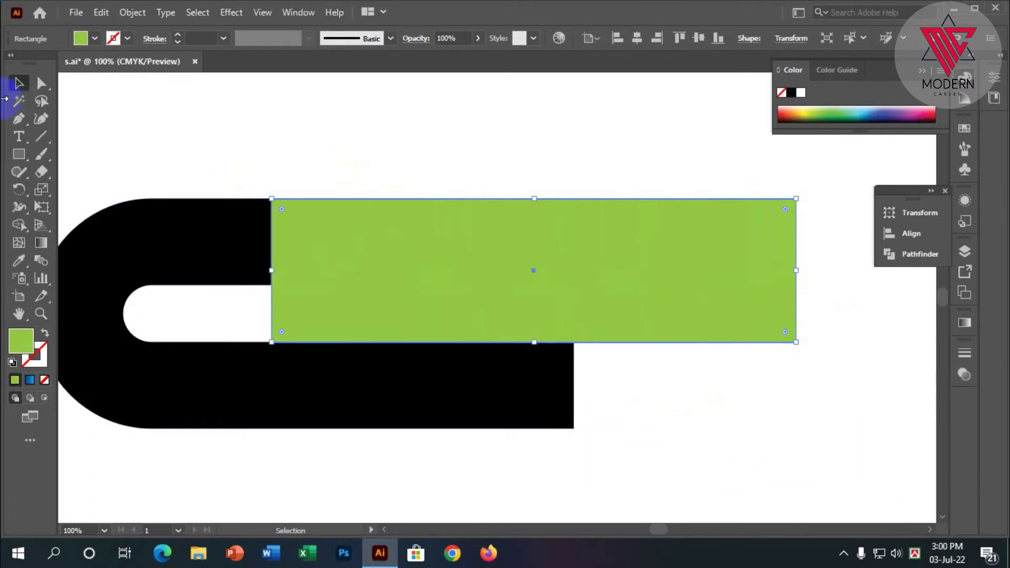
left_click(42, 83)
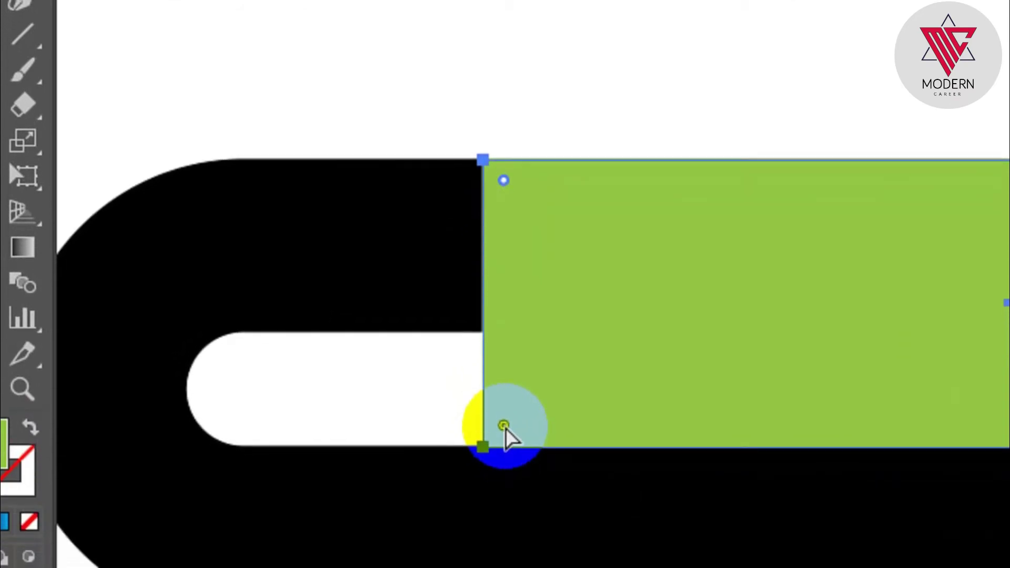
- Round the green bar's left corners into a full half-circle with the corner widget
left_click(504, 425)
left_click_drag(504, 425, 839, 440)
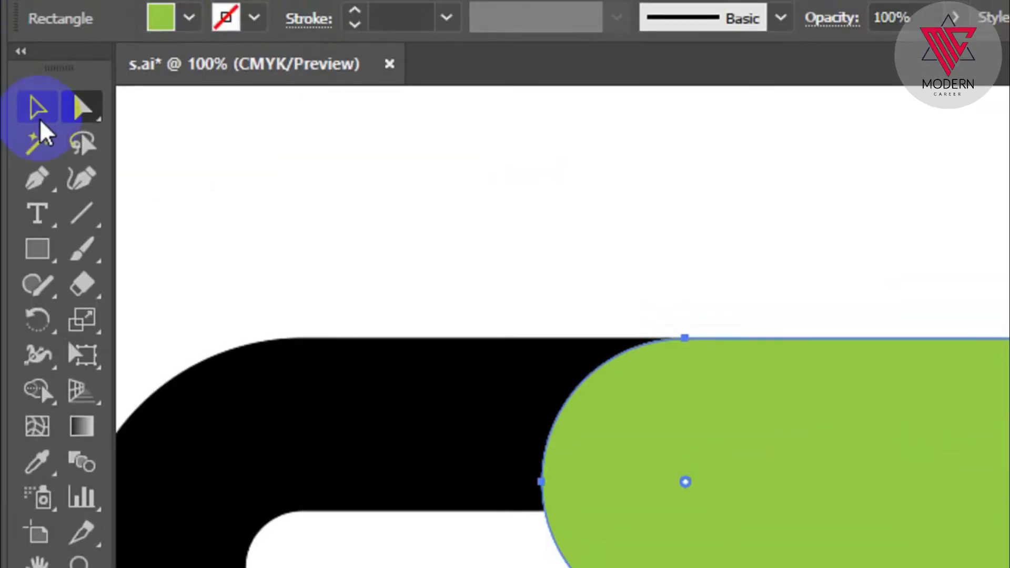
left_click(40, 120)
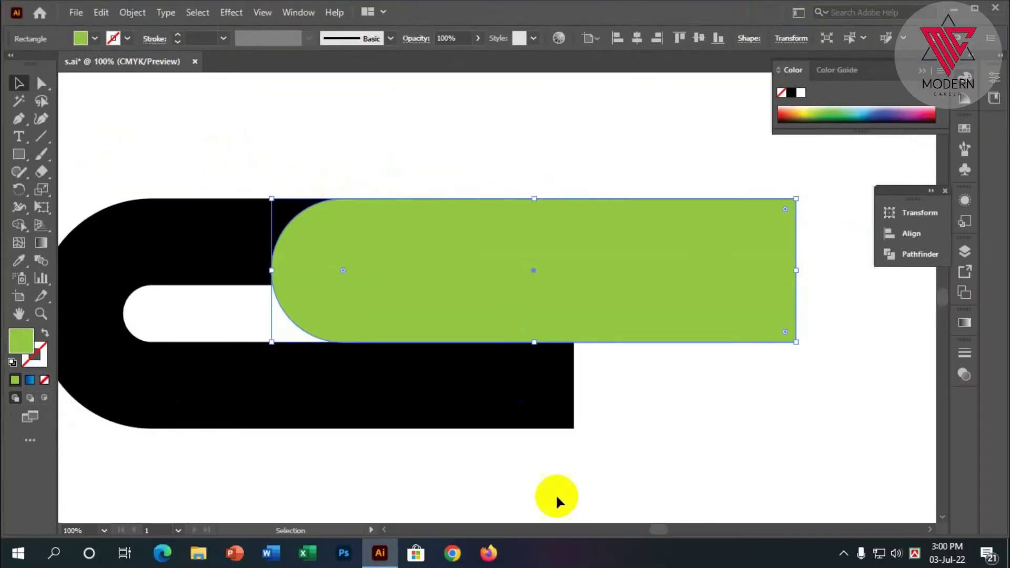
left_click(557, 495)
left_click_drag(484, 494, 479, 312)
left_click_drag(620, 446, 333, 284)
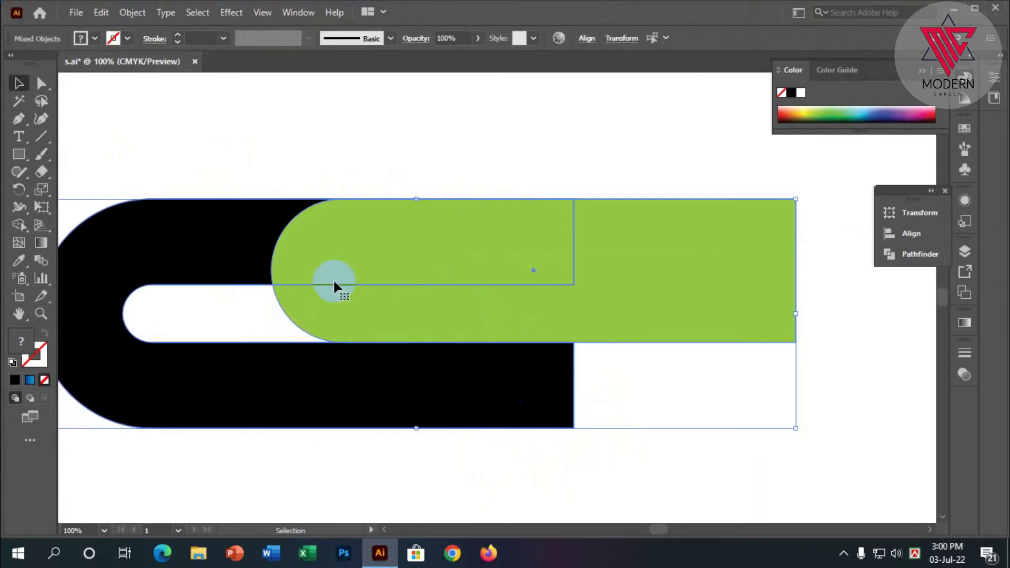
left_click(383, 462)
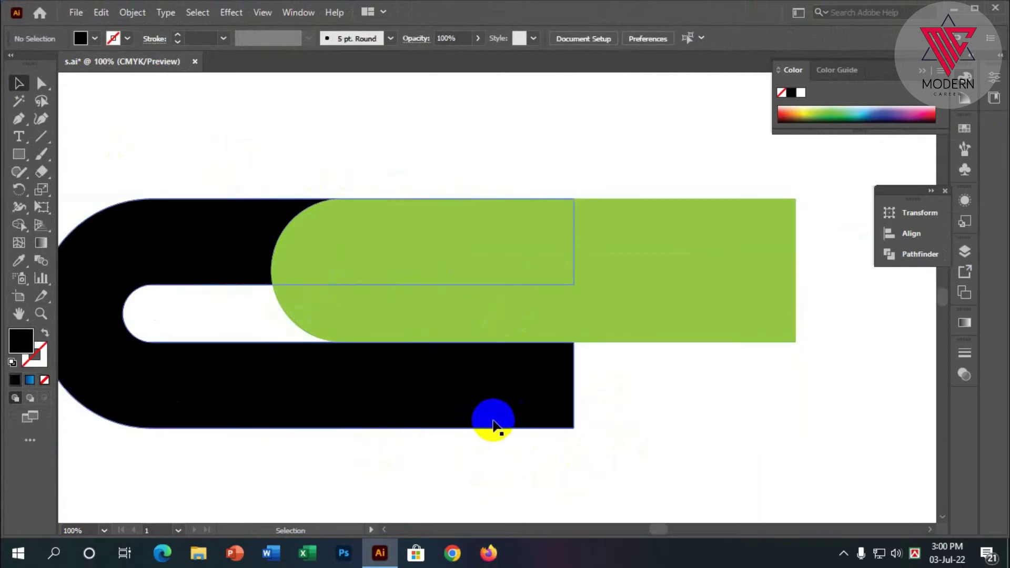
- Slide the green bar left over the black ribbon's curved top, then select both shapes
scroll(493, 423, "down", 2)
scroll(397, 374, "up", 2)
scroll(243, 295, "up", 1)
left_click_drag(541, 274, 308, 272)
scroll(328, 289, "down", 1)
scroll(328, 289, "down", 2, "alt")
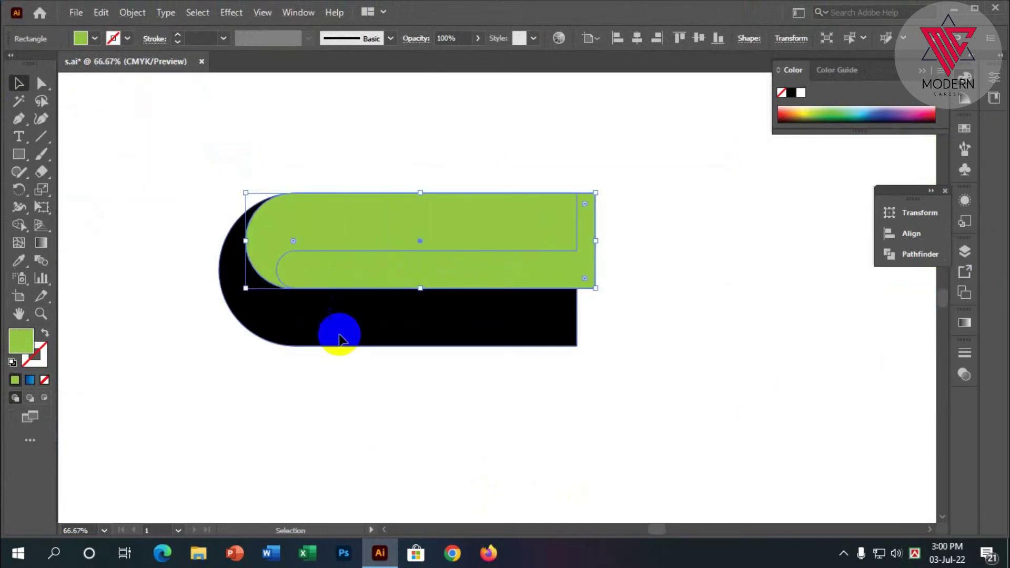
left_click(492, 423)
key("ctrl+a")
scroll(292, 199, "up", 1, "alt")
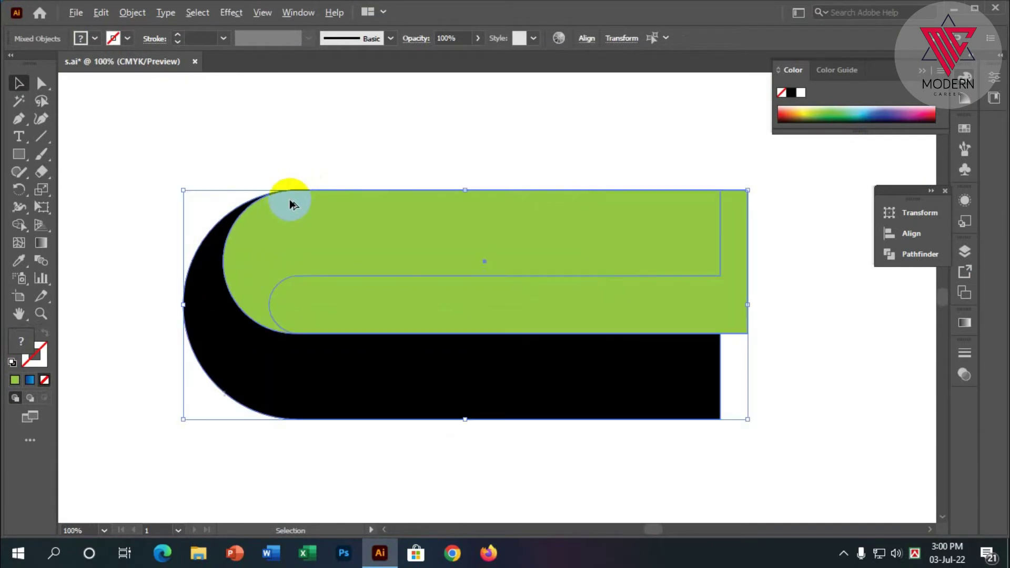
scroll(289, 199, "up", 1, "alt")
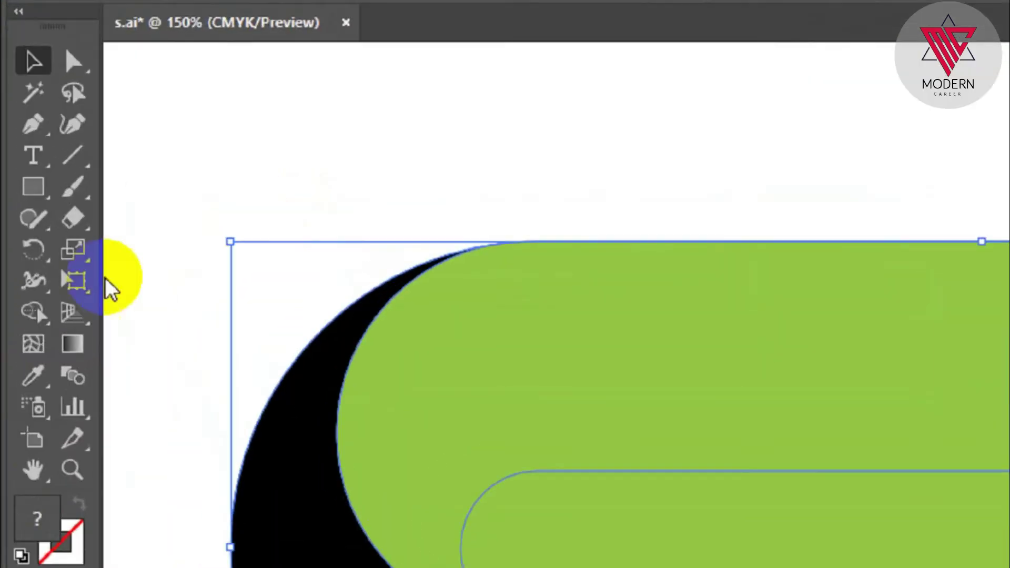
- Merge the black ribbon regions with the Shape Builder tool
left_click(46, 287)
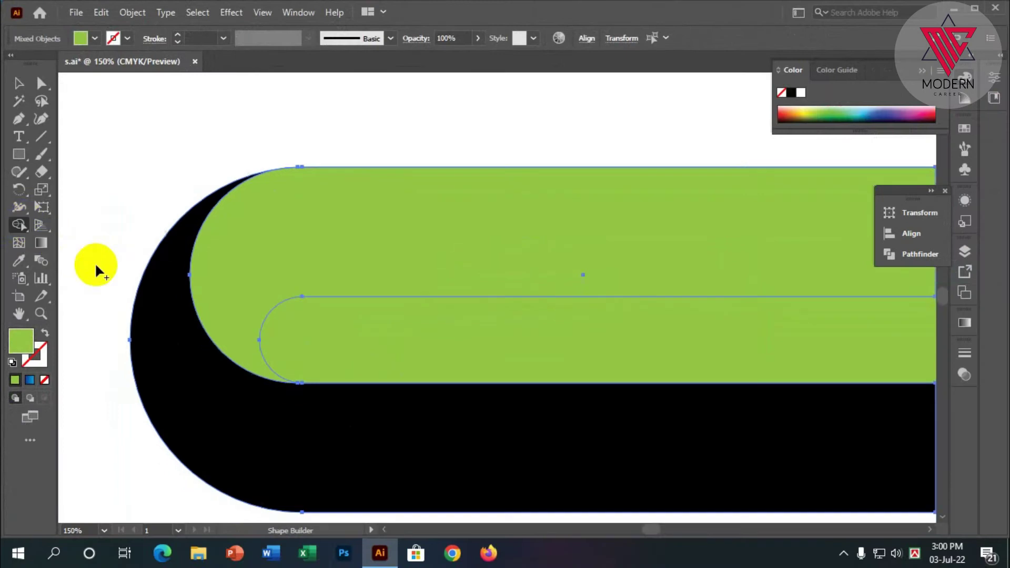
left_click_drag(171, 289, 361, 400)
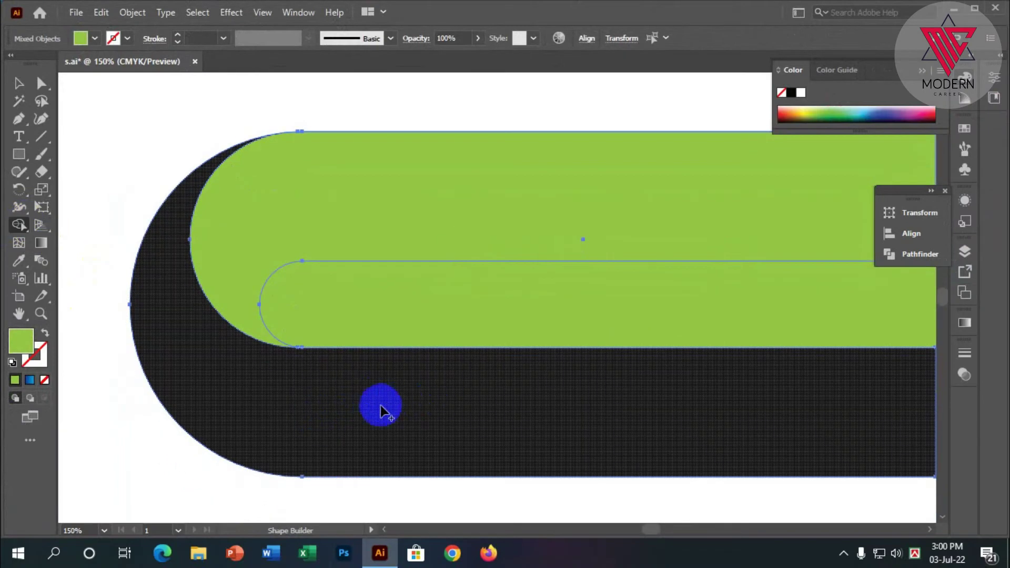
left_click_drag(466, 419, 461, 417)
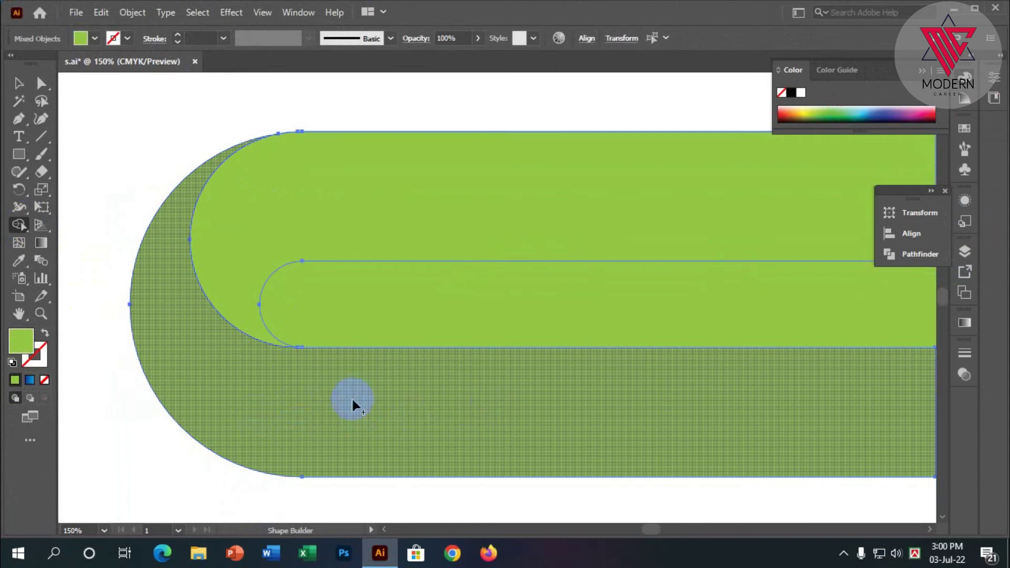
scroll(268, 399, "down", 1)
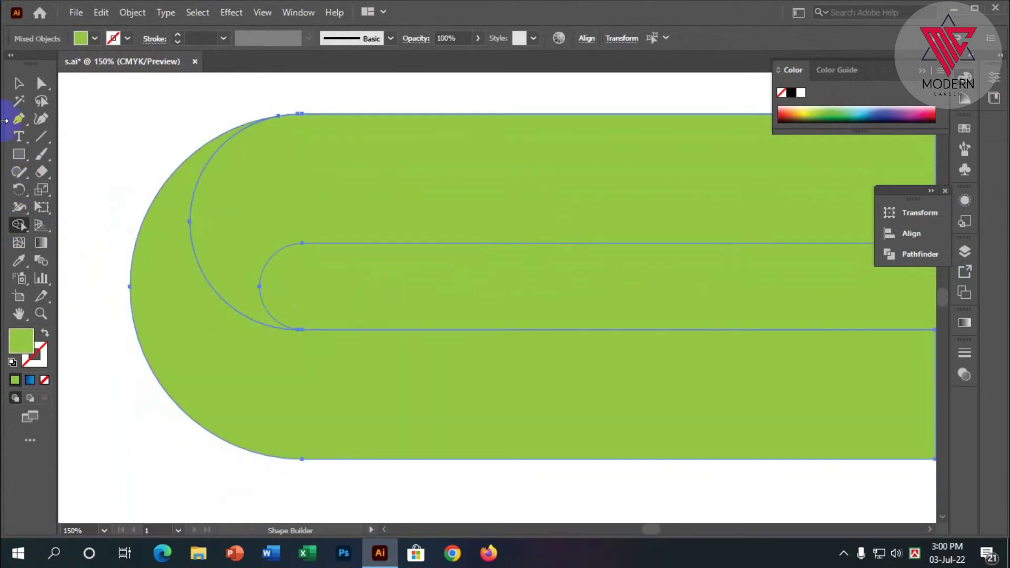
- Delete the inner green piece, then check the remaining green and black shapes
left_click(19, 84)
left_click(99, 163)
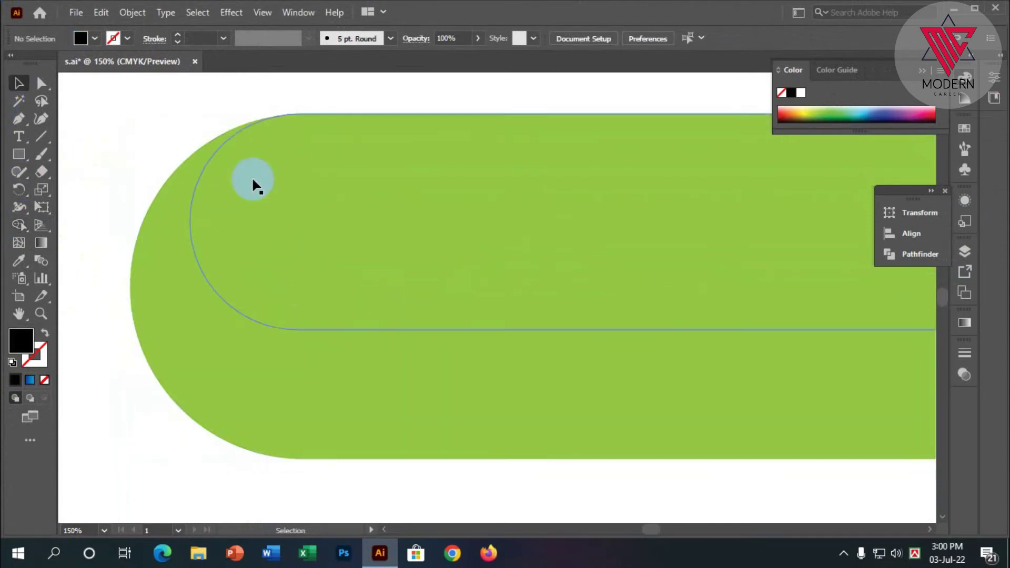
left_click(343, 184)
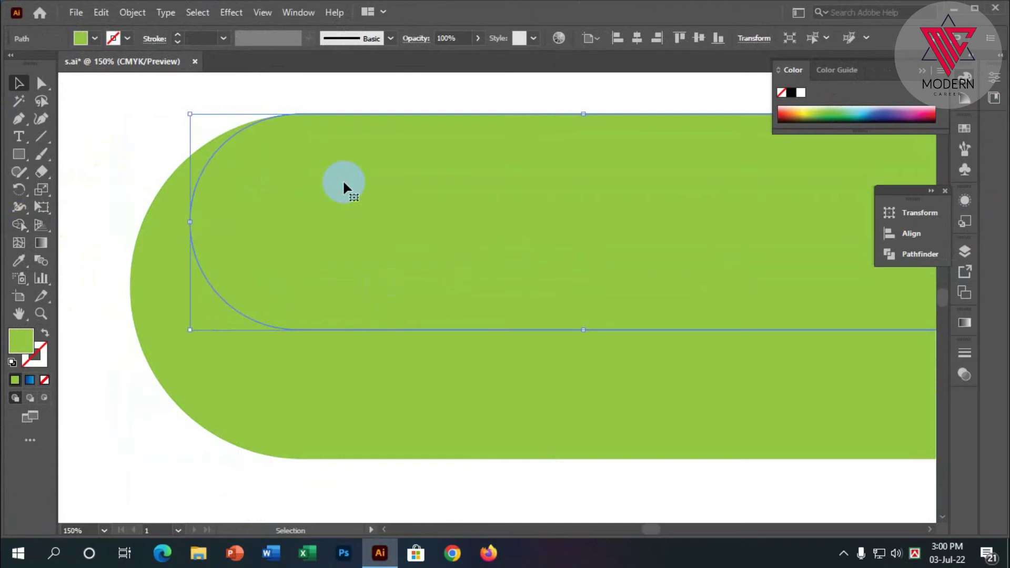
key("Delete")
left_click(218, 359)
left_click(300, 211)
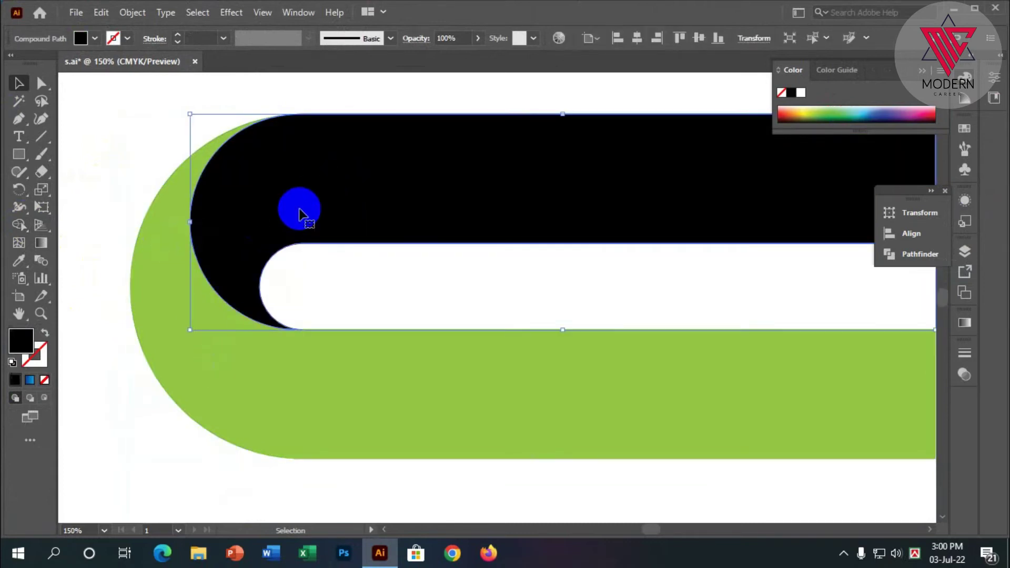
left_click(147, 256)
left_click(277, 200)
left_click(112, 155)
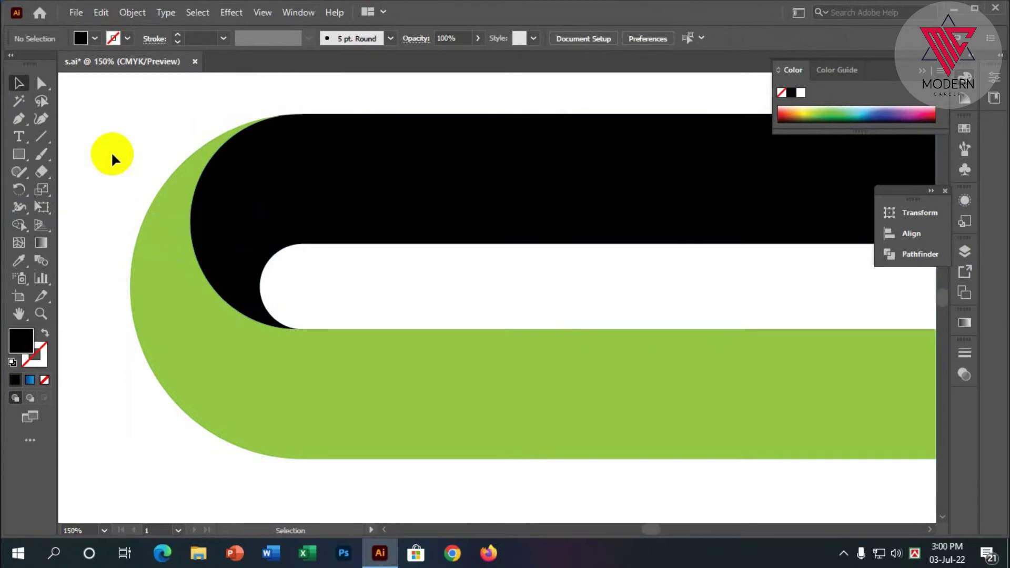
scroll(127, 182, "down", 1)
scroll(156, 191, "down", 2)
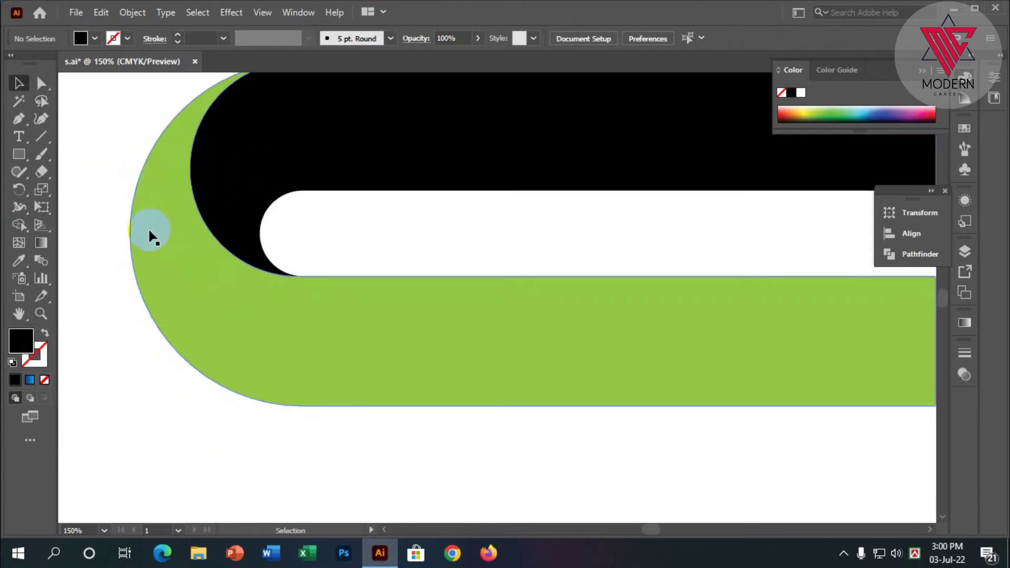
scroll(150, 237, "down", 2)
scroll(394, 333, "down", 1)
scroll(293, 241, "up", 1)
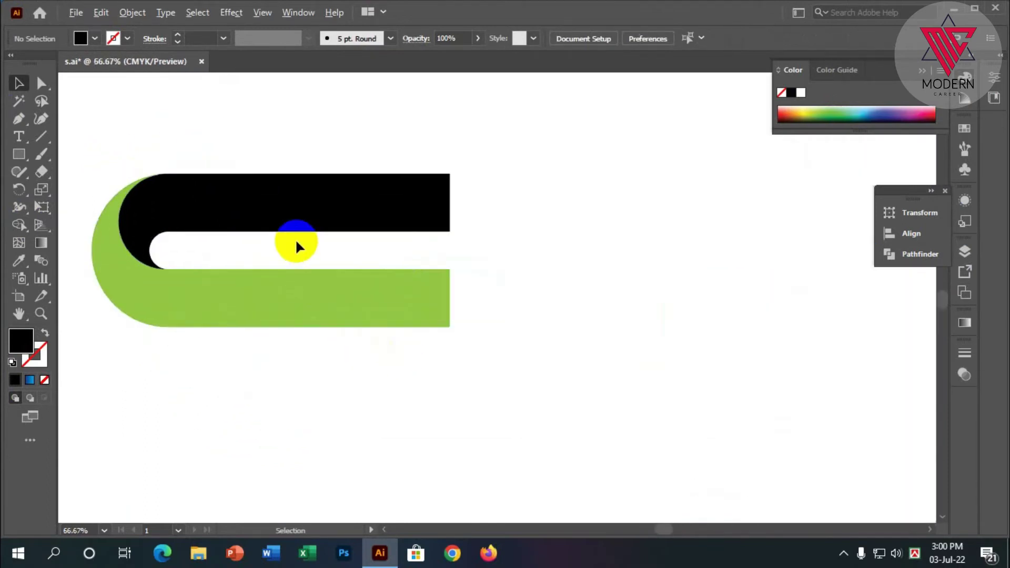
scroll(421, 268, "up", 1)
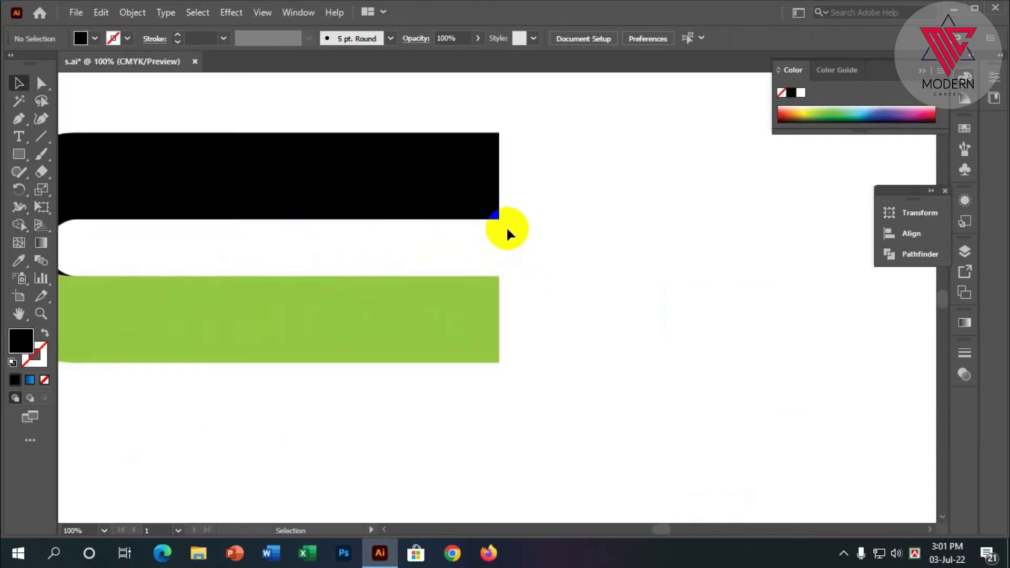
- Select the black and green ribbons' right corner anchors and round them with the live corner widget
key("a")
left_click_drag(516, 231, 458, 203)
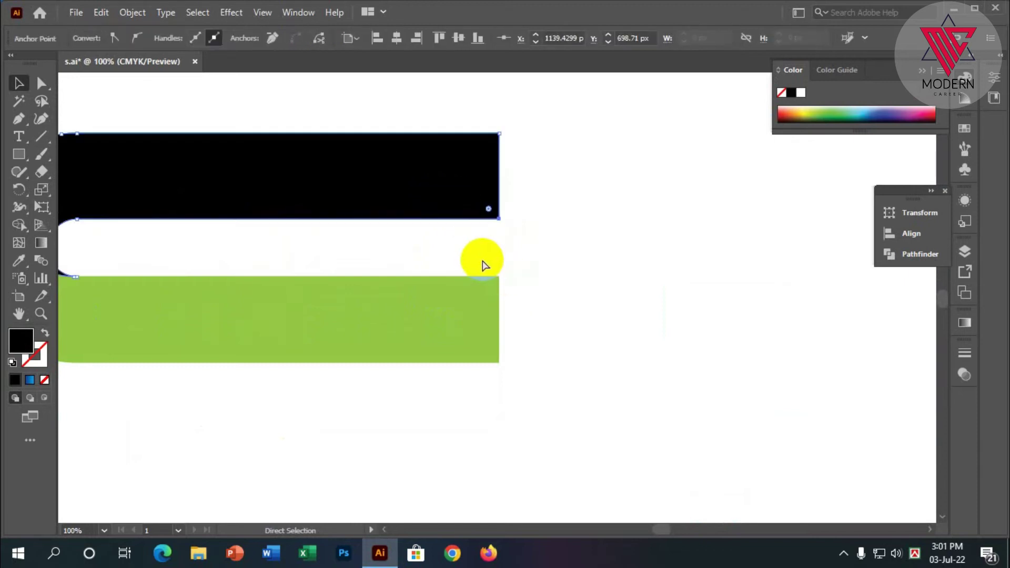
mouse_move(484, 265)
left_mouse_down()
mouse_move(516, 300)
mouse_move(487, 292)
mouse_move(457, 349)
left_mouse_up()
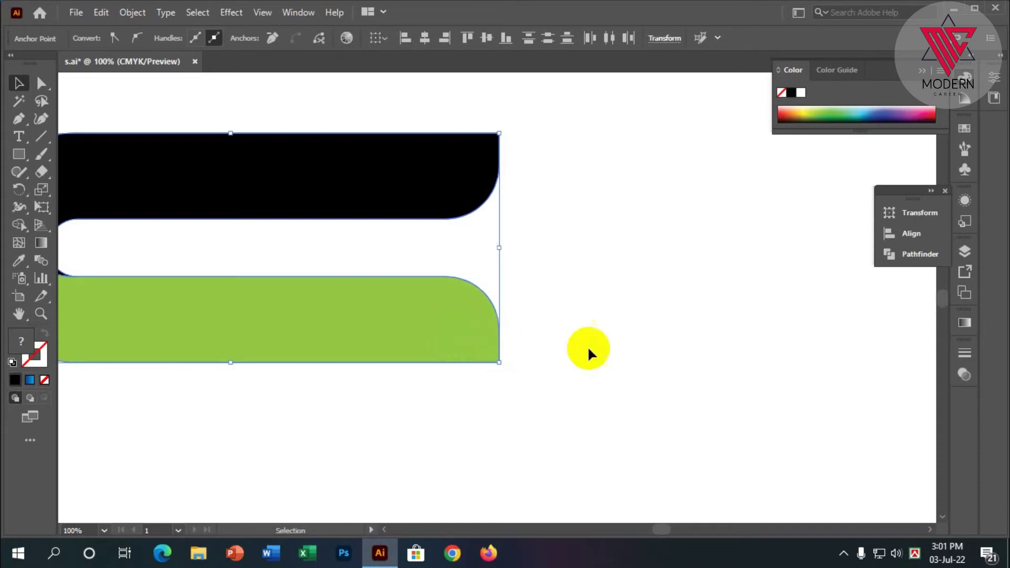
left_click(605, 345)
scroll(610, 345, "down", 1)
scroll(606, 345, "down", 3)
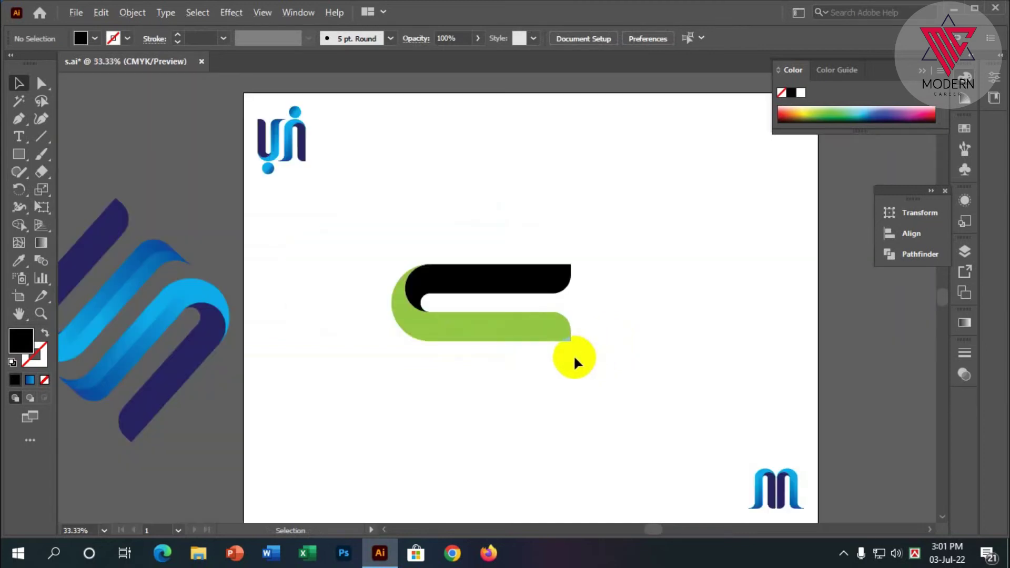
scroll(574, 355, "up", 2)
scroll(383, 300, "down", 1)
scroll(422, 282, "up", 1)
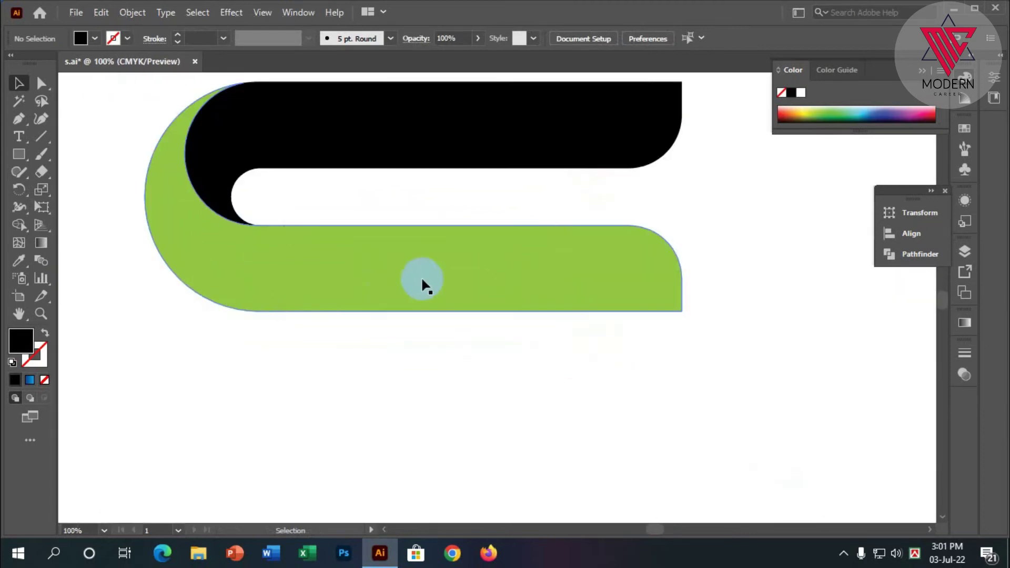
scroll(453, 267, "up", 1)
scroll(376, 271, "down", 1)
scroll(376, 271, "down", 1)
scroll(701, 267, "up", 1)
scroll(700, 268, "down", 1)
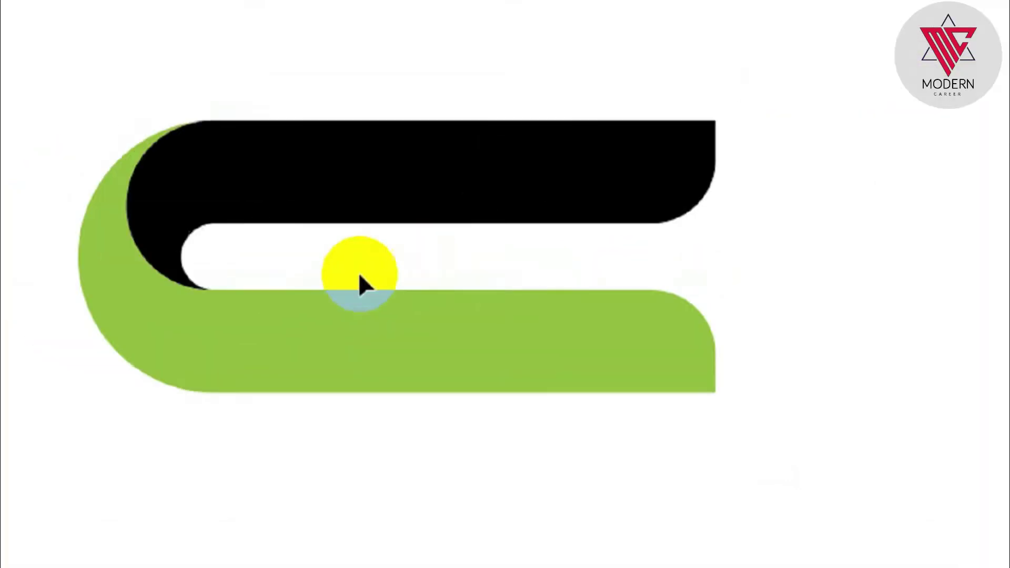
left_click(42, 135)
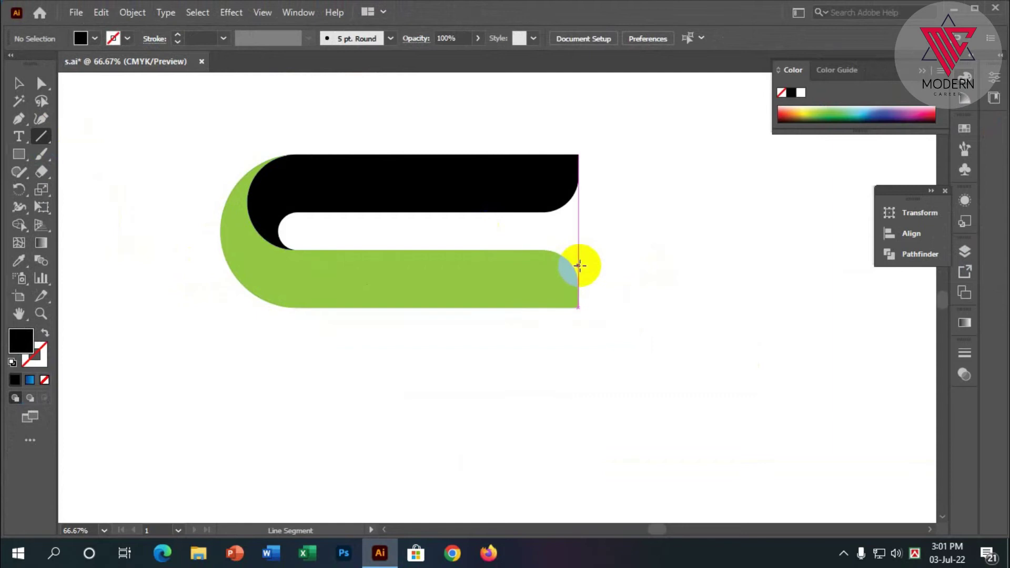
- Draw a vertical line downward from the green ribbon's right end and give it a black stroke
left_click_drag(581, 265, 590, 455)
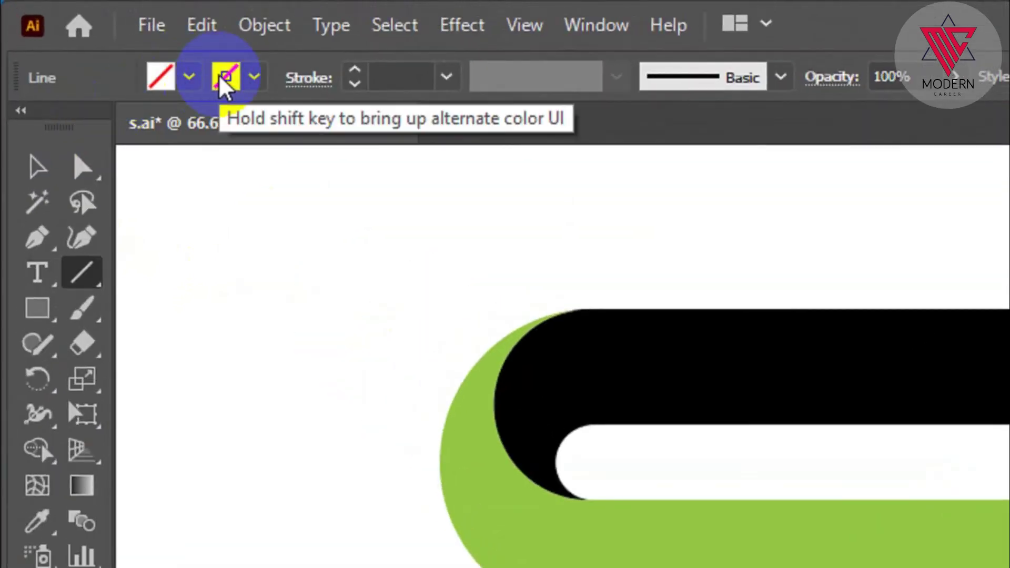
left_click(254, 77)
left_click(89, 130)
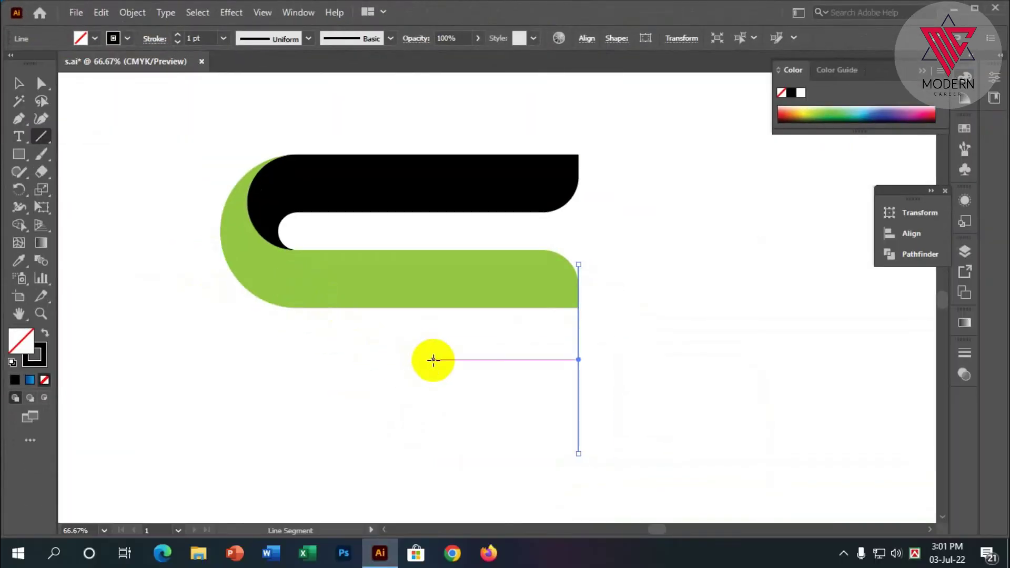
left_click(18, 83)
left_click(255, 388)
scroll(601, 330, "down", 1)
left_click(20, 156)
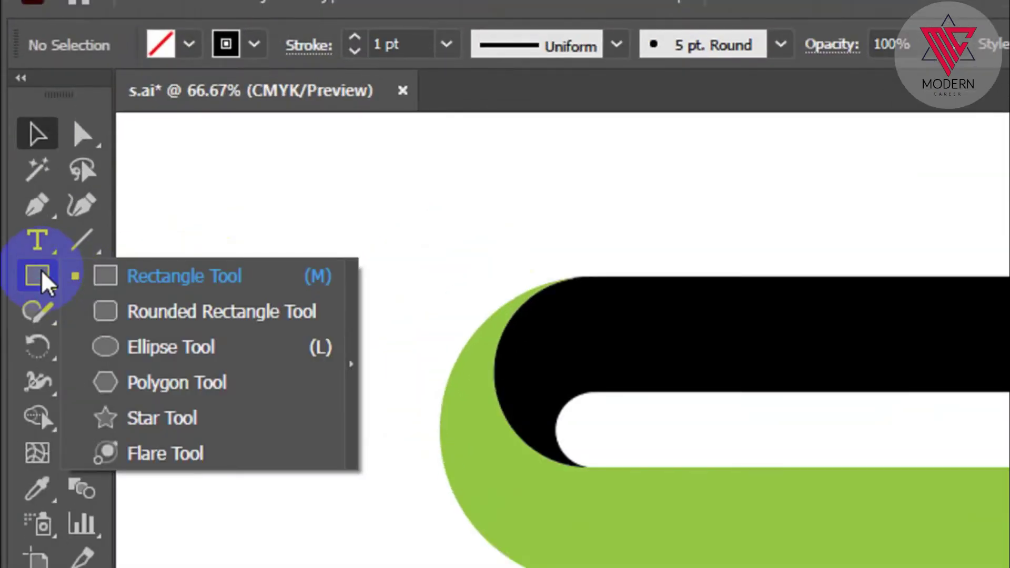
- Draw a solid black circle spanning from the black ribbon down to the green one
left_click(174, 350)
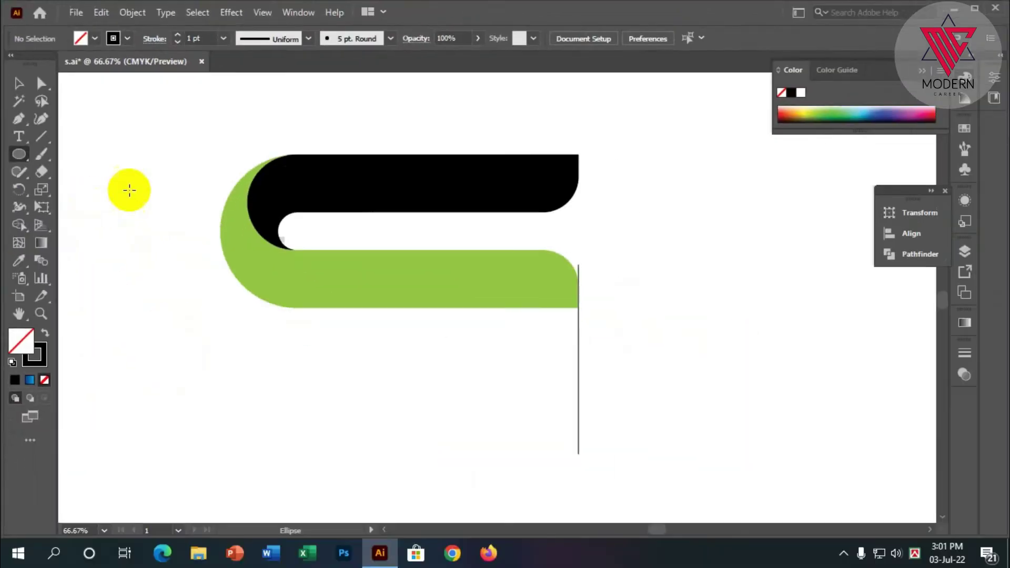
left_click(441, 194)
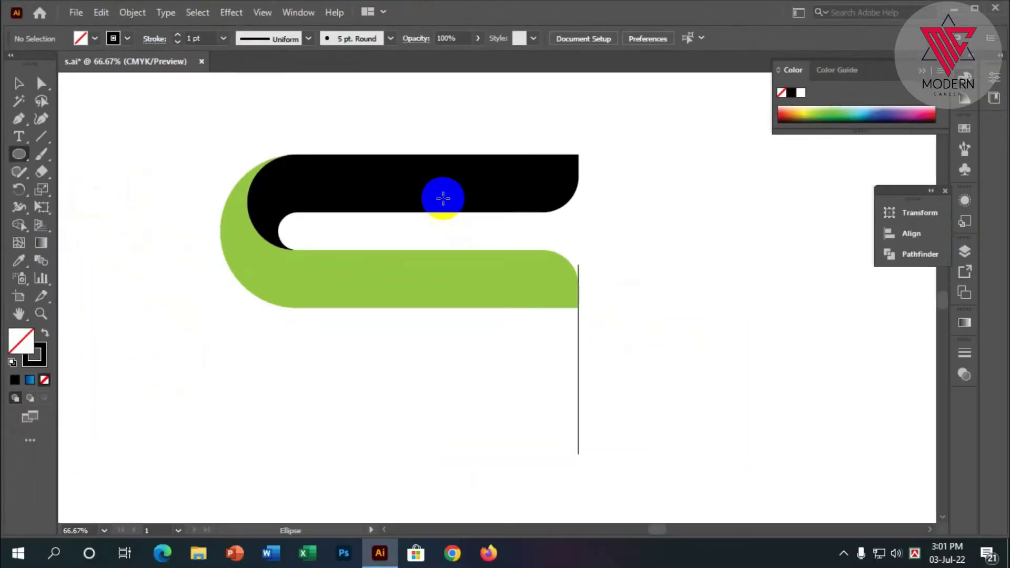
scroll(428, 176, "up", 3)
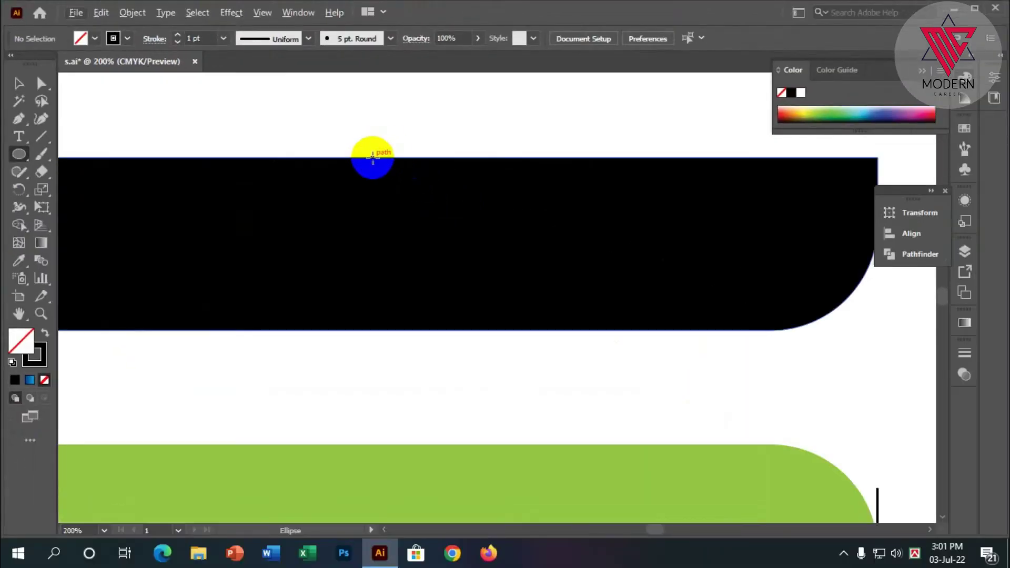
left_click_drag(379, 156, 503, 444)
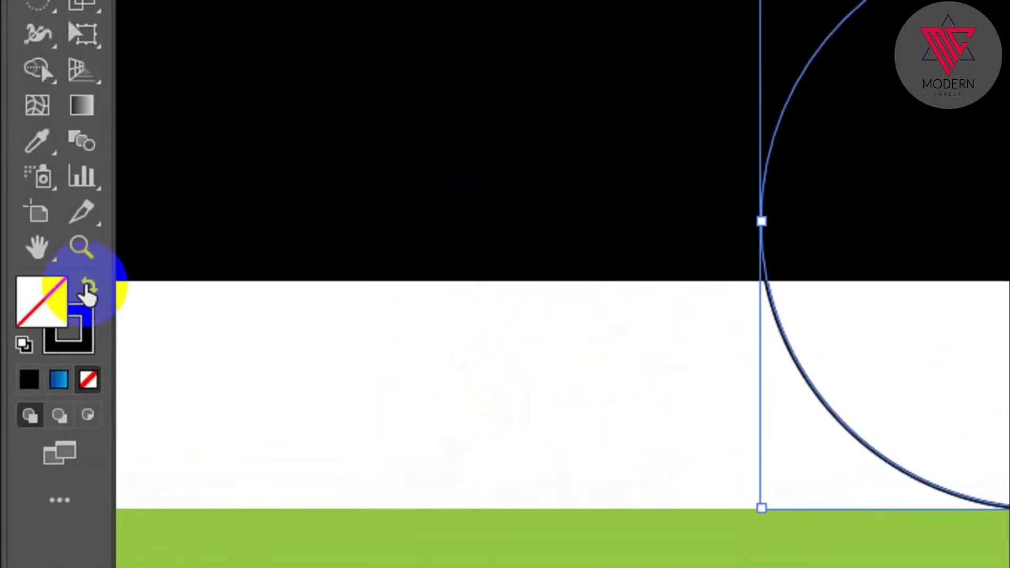
left_click(45, 335)
- Recolour the circle with pink from the colour spectrum
left_click(19, 83)
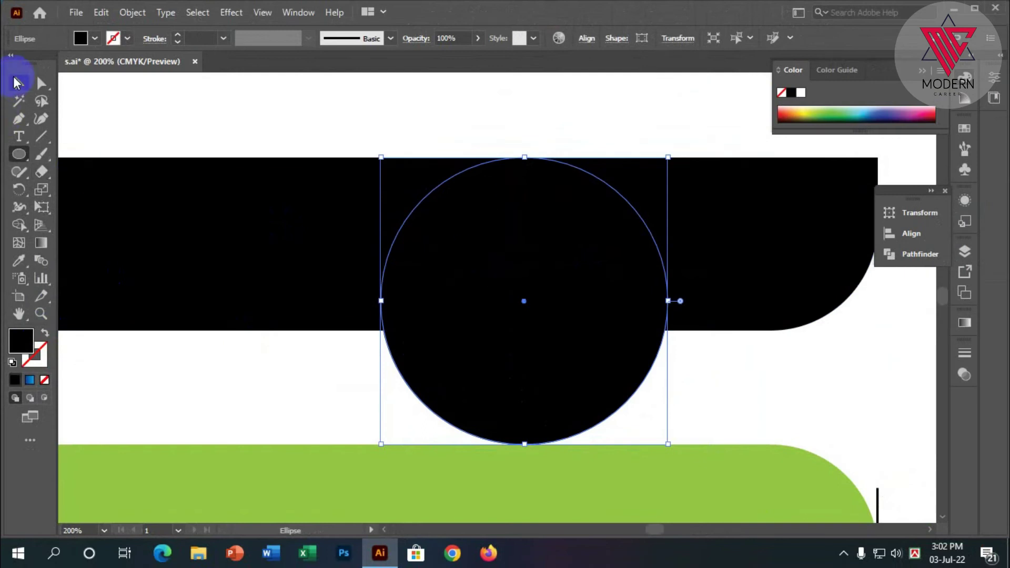
left_click(319, 375)
left_click(421, 378)
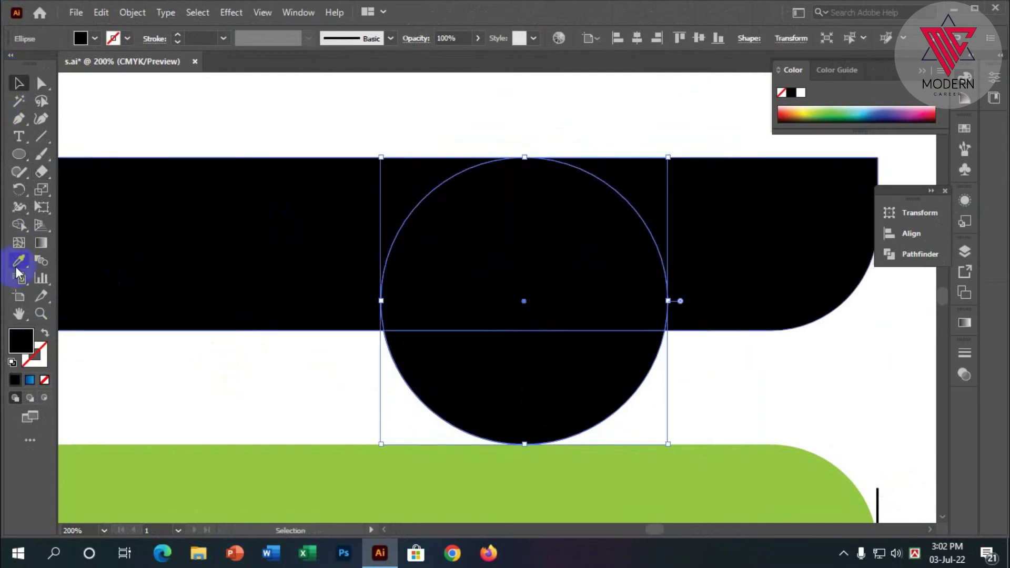
left_click(18, 263)
left_click(922, 112)
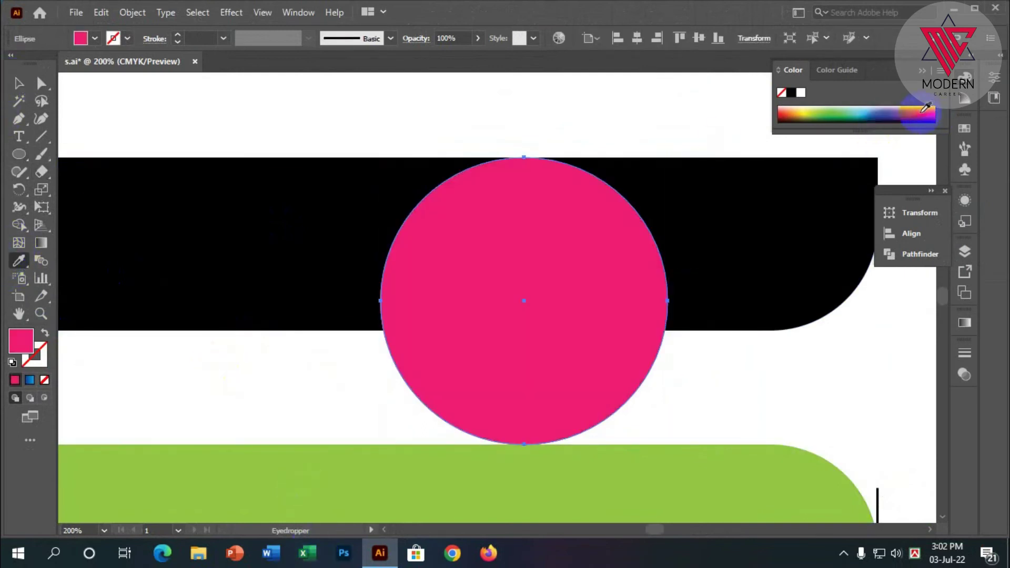
left_click(8, 84)
left_click(320, 121)
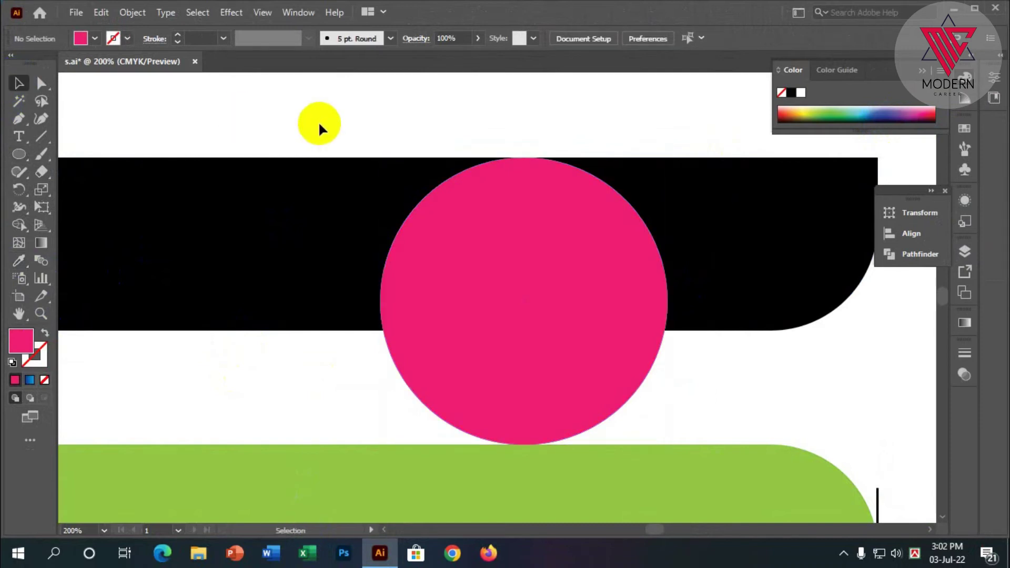
- Move the pink circle below the green ribbon so its right edge snaps to the vertical line
scroll(497, 244, "down", 1)
scroll(576, 387, "up", 3, "alt")
scroll(565, 399, "up", 2, "alt")
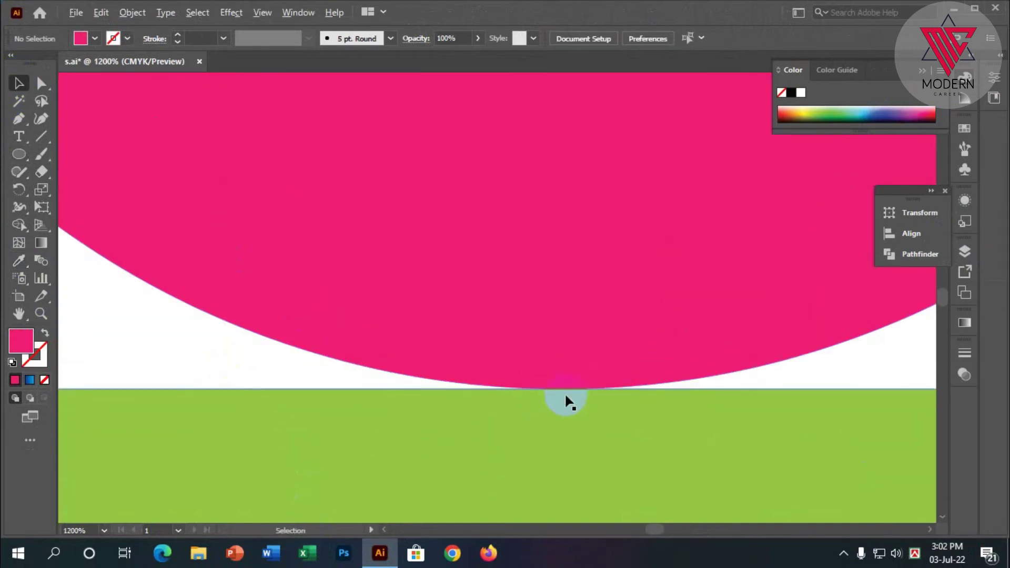
scroll(402, 357, "down", 5, "alt")
scroll(492, 187, "up", 3)
scroll(441, 163, "up", 6, "alt")
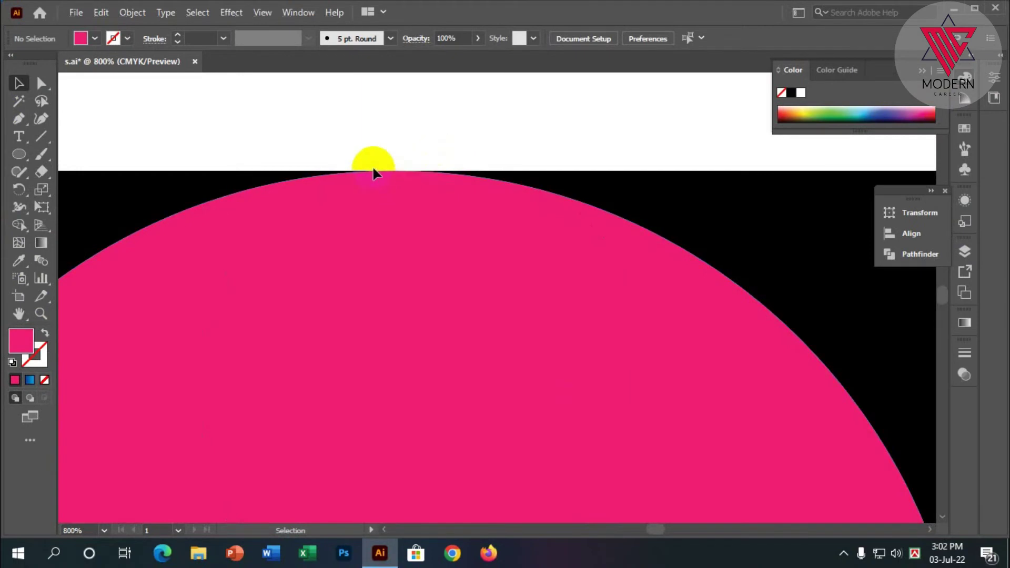
scroll(500, 178, "up", 1, "alt")
scroll(463, 198, "down", 2, "alt")
scroll(424, 217, "down", 2, "alt")
scroll(388, 271, "down", 2, "alt")
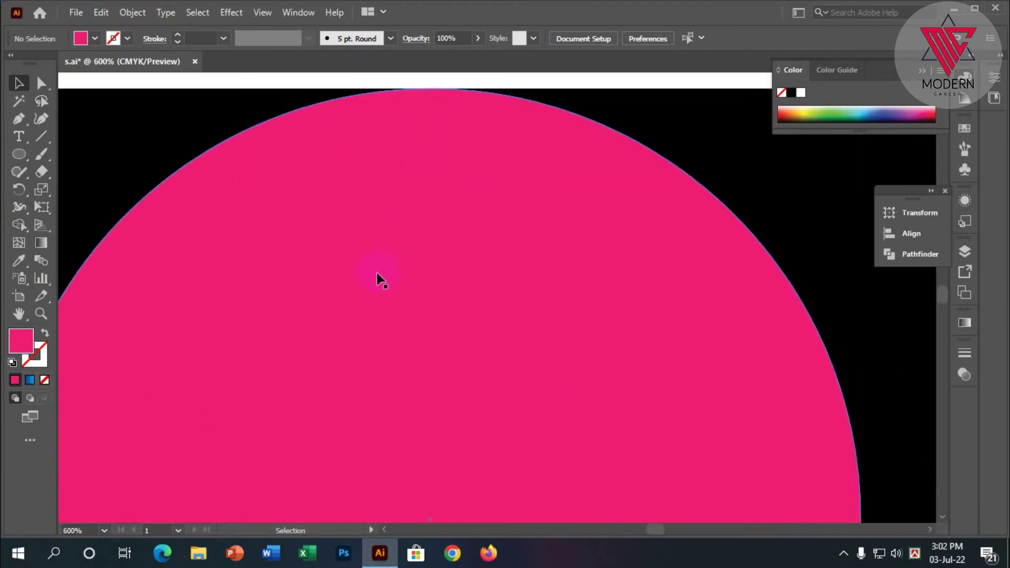
scroll(379, 280, "down", 3, "alt")
scroll(584, 292, "down", 2)
scroll(526, 263, "up", 1)
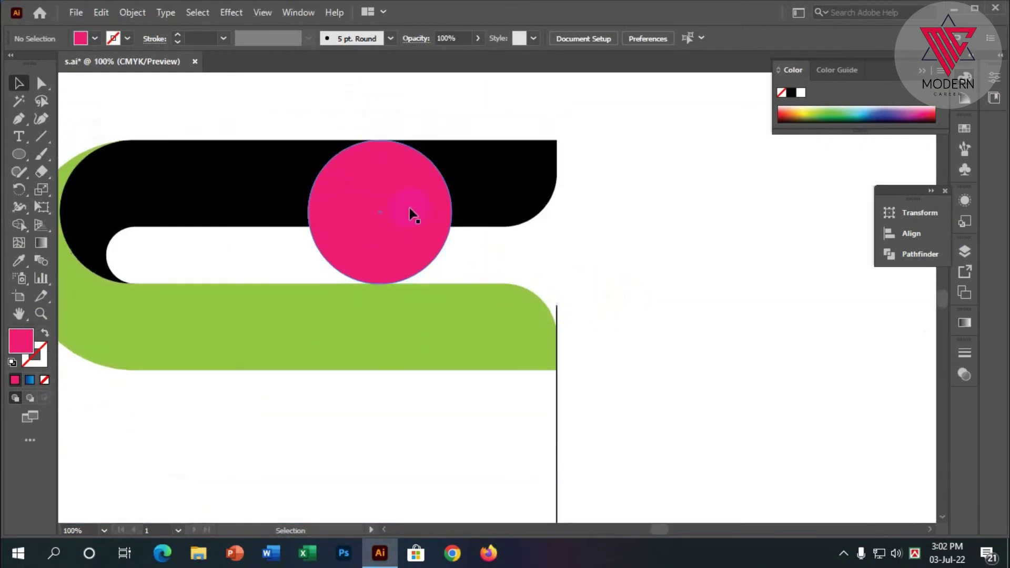
left_click(402, 213)
left_click_drag(401, 209, 501, 437)
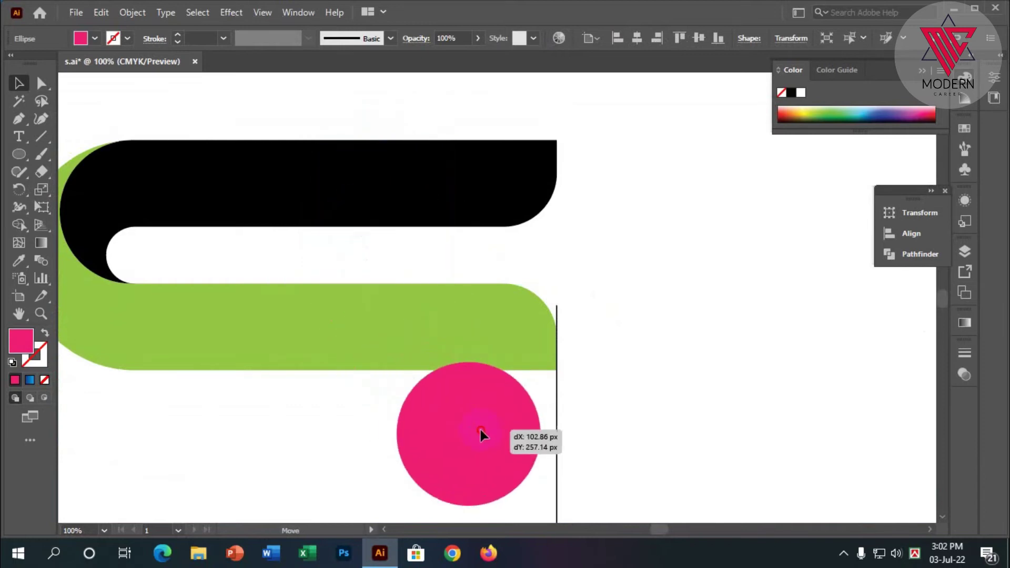
left_click_drag(501, 437, 496, 436)
left_click(663, 449)
- Check the circle's edge against the line, then marquee-select all the shapes
scroll(547, 400, "down", 2)
scroll(547, 394, "up", 5)
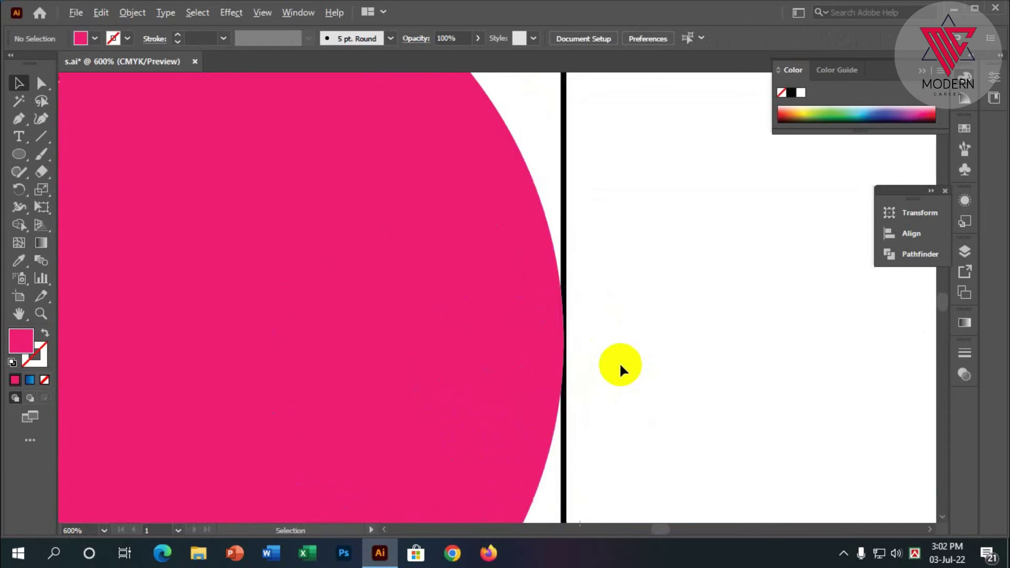
left_click(468, 329)
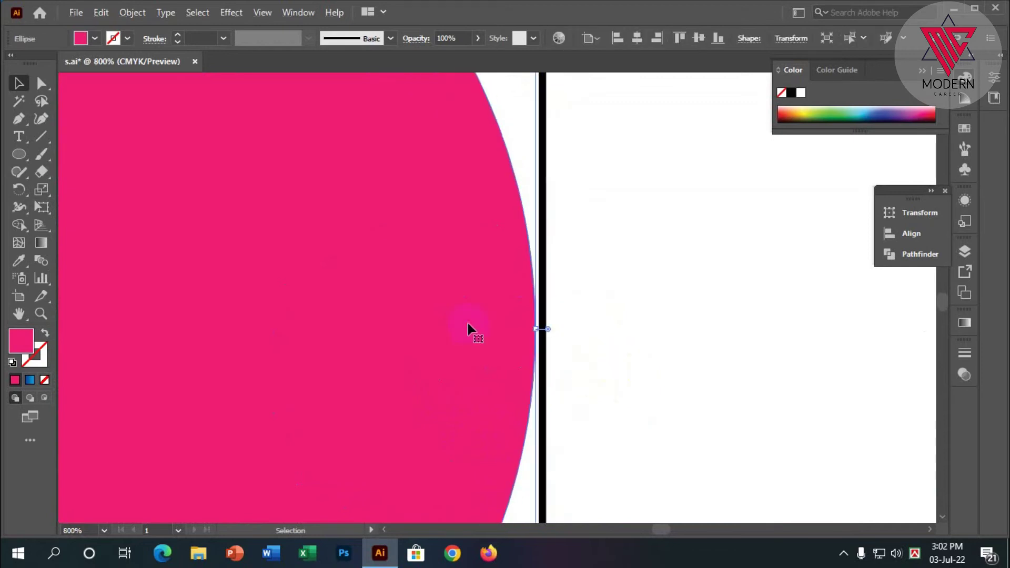
scroll(589, 395, "down", 5)
scroll(639, 436, "down", 2)
left_click_drag(639, 437, 308, 186)
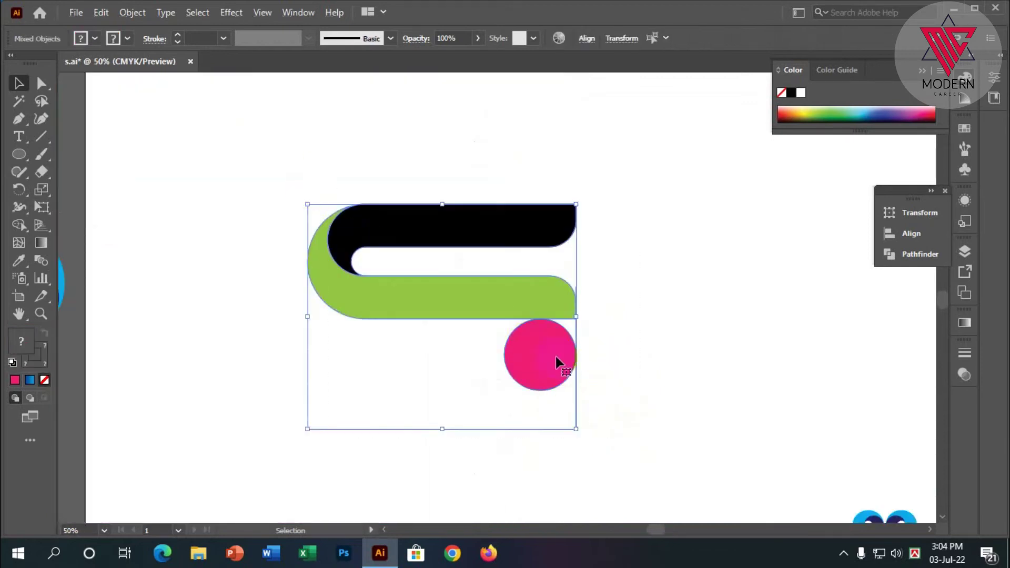
scroll(581, 326, "up", 2)
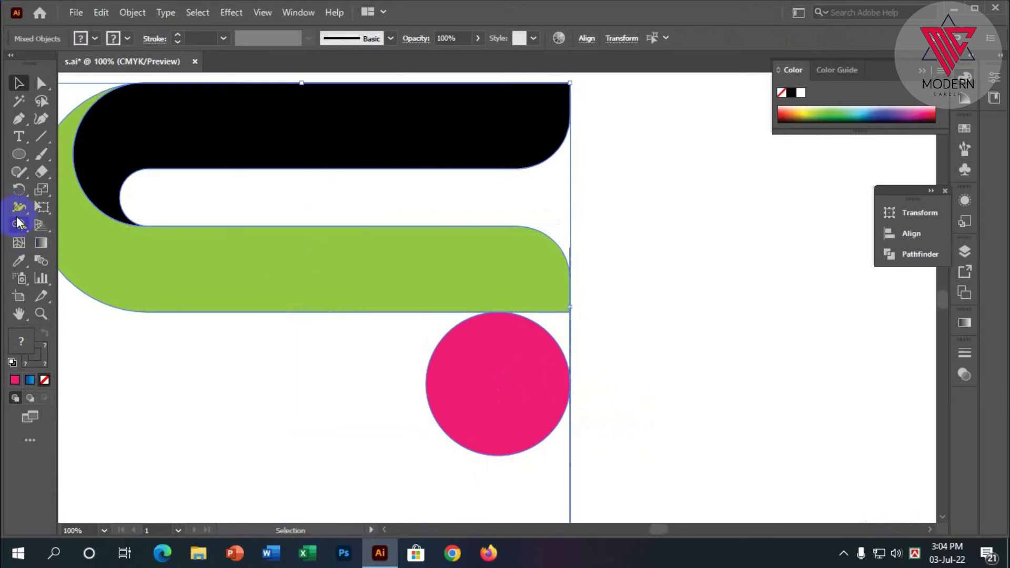
- Use Shape Builder across the green band and corner sliver to merge them into one pink shape
left_click(16, 224)
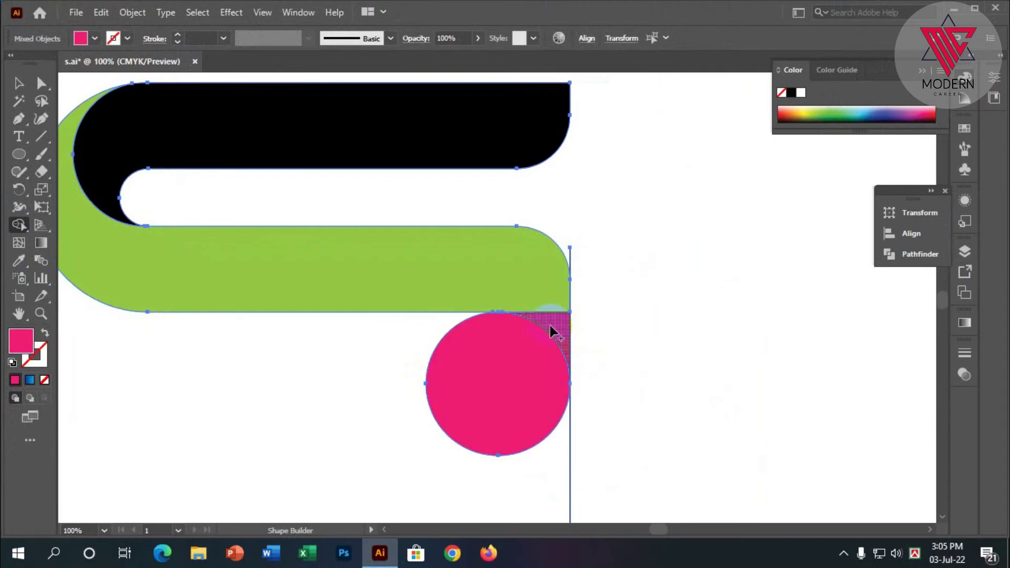
left_click_drag(558, 321, 542, 292)
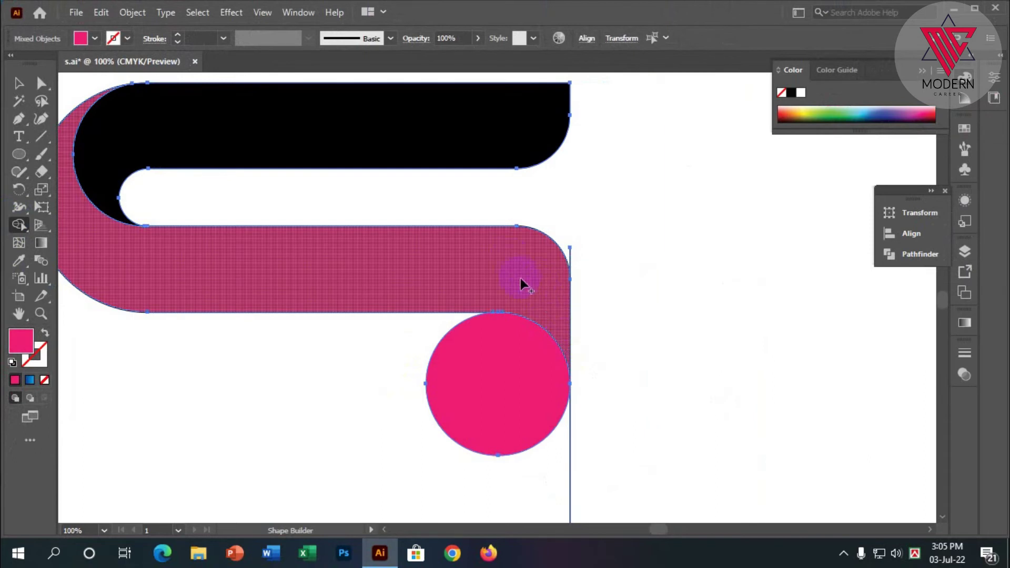
left_click(19, 84)
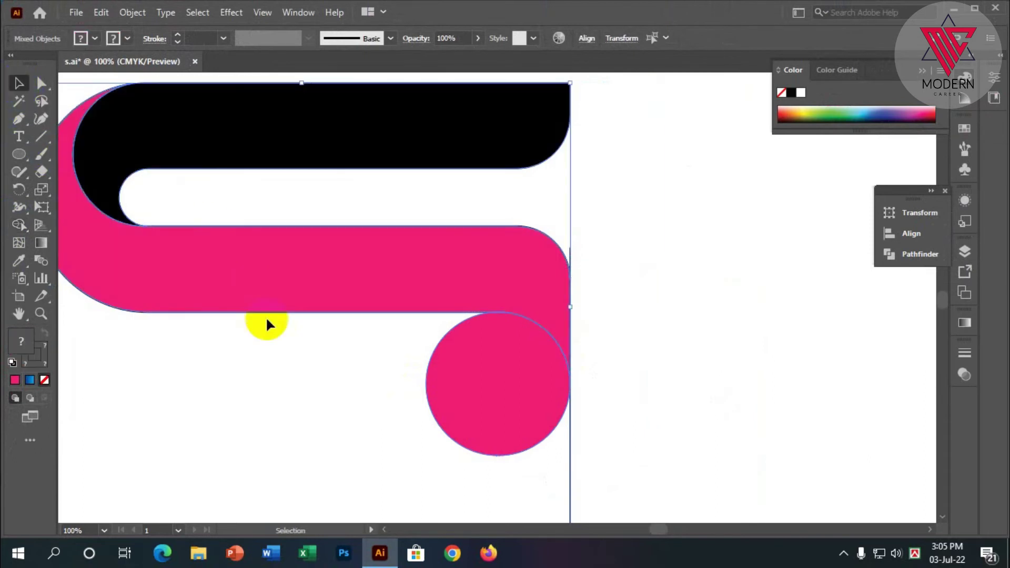
scroll(282, 365, "down", 3)
- Delete the pink circle
left_click(304, 371)
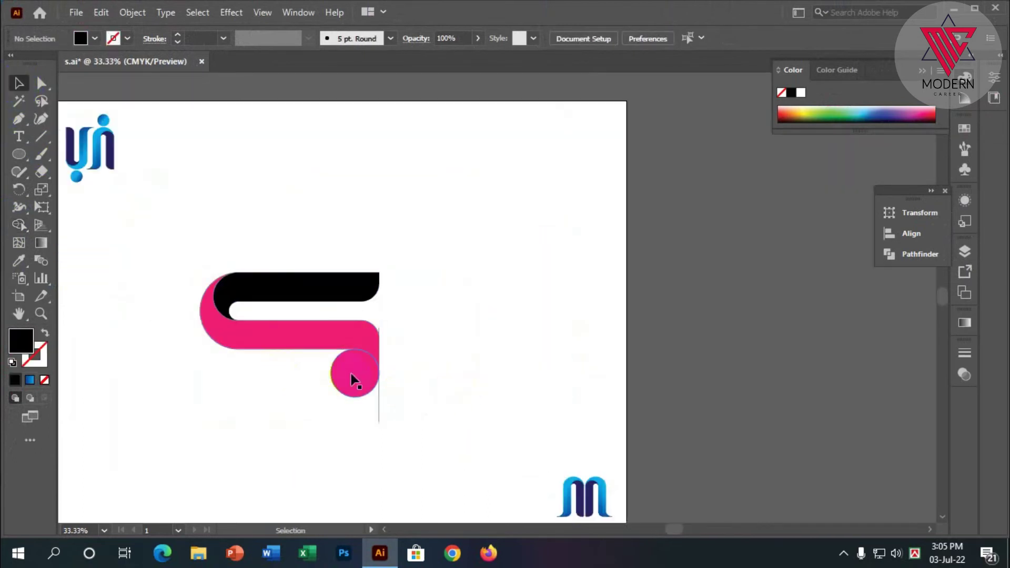
scroll(354, 379, "up", 2)
left_click(369, 371)
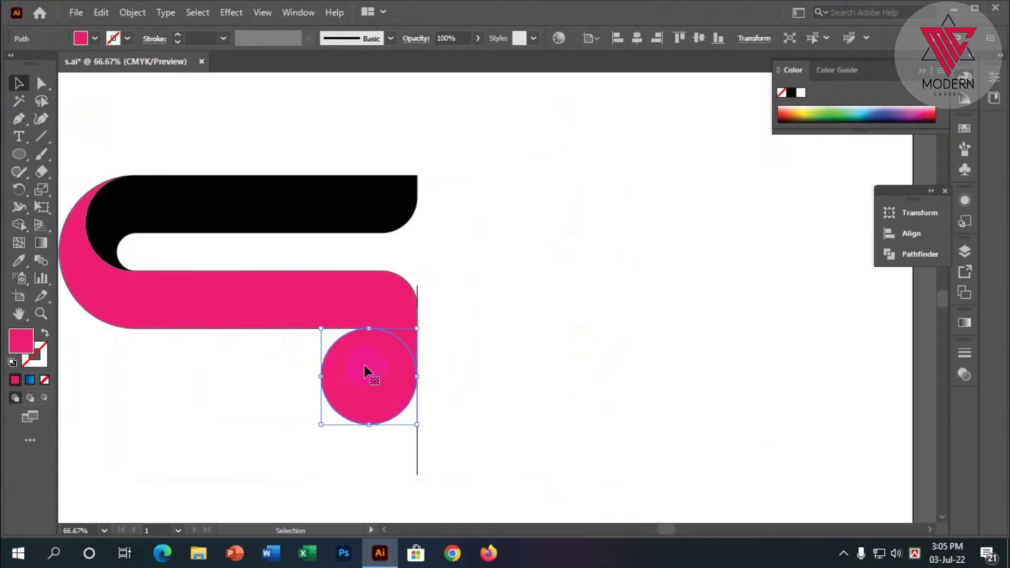
key("Delete")
- Delete the leftover pieces of the vertical line
left_click_drag(304, 383, 485, 437)
key("Delete")
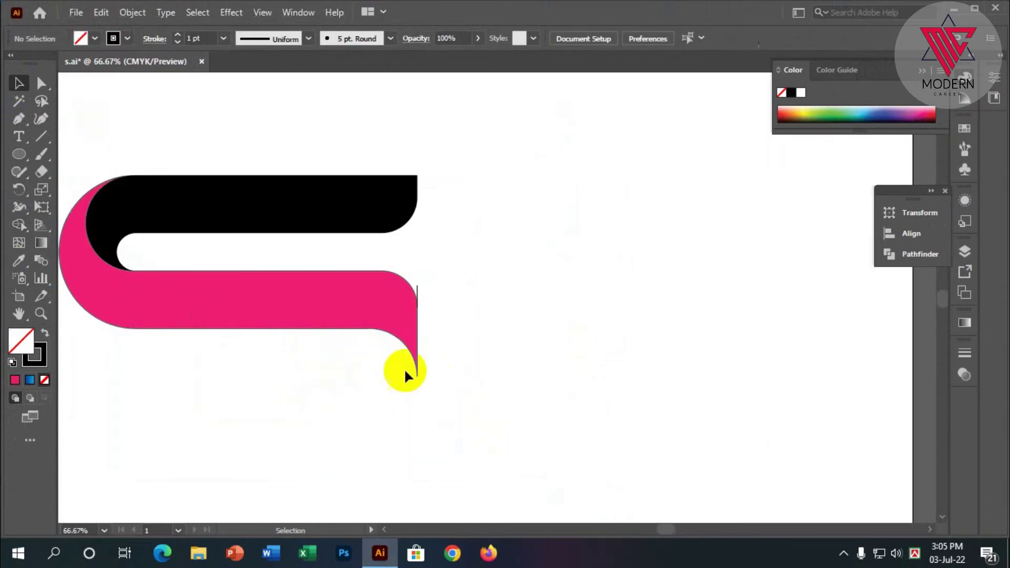
left_click(417, 289)
key("Delete")
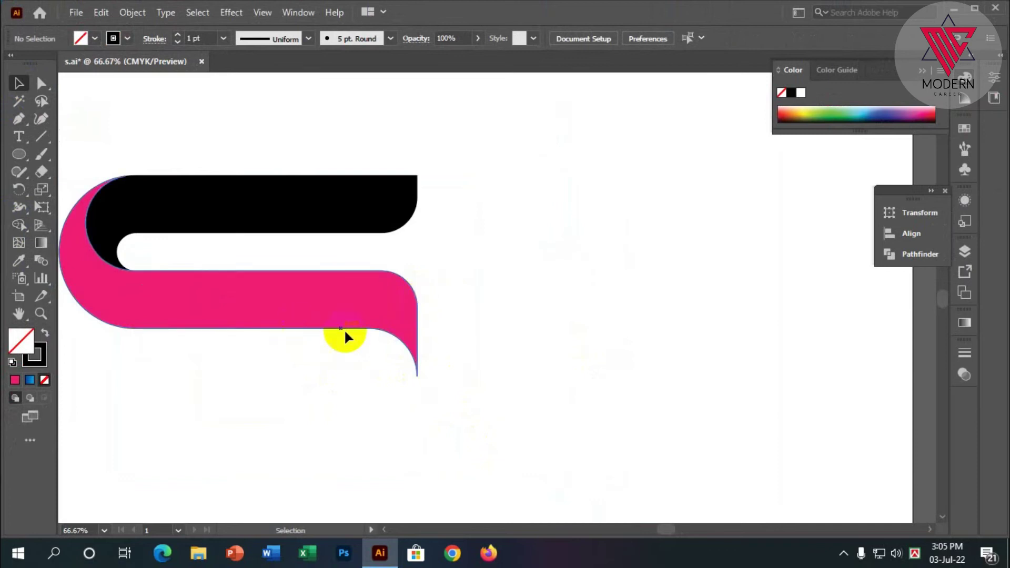
- Inspect the pink ribbon's new curved tail and the black band, leaving the pink ribbon selected
left_click(306, 304)
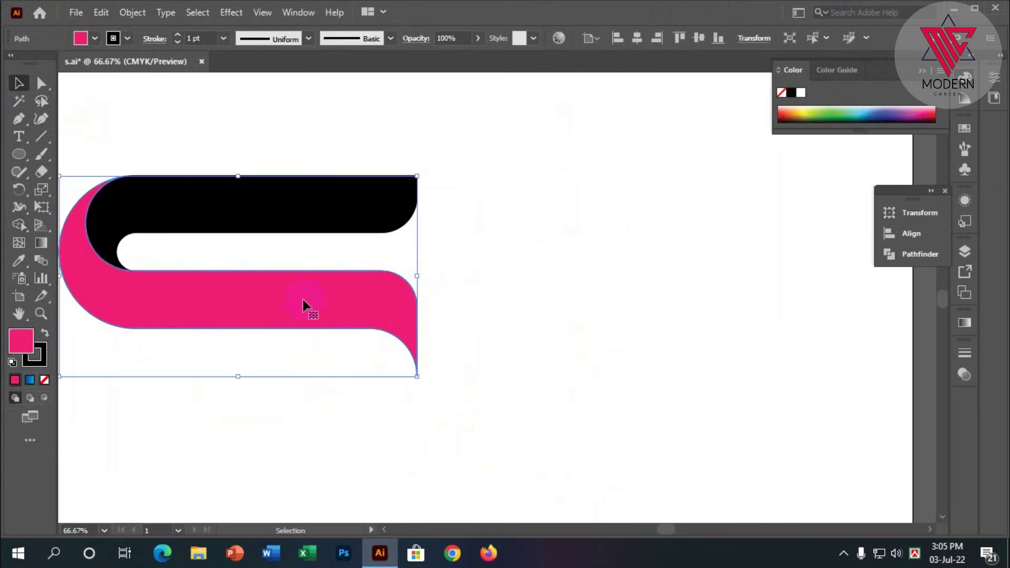
left_click(238, 371)
left_click(186, 192)
left_click(232, 331)
left_click(263, 324)
scroll(395, 365, "down", 1)
scroll(400, 365, "down", 2)
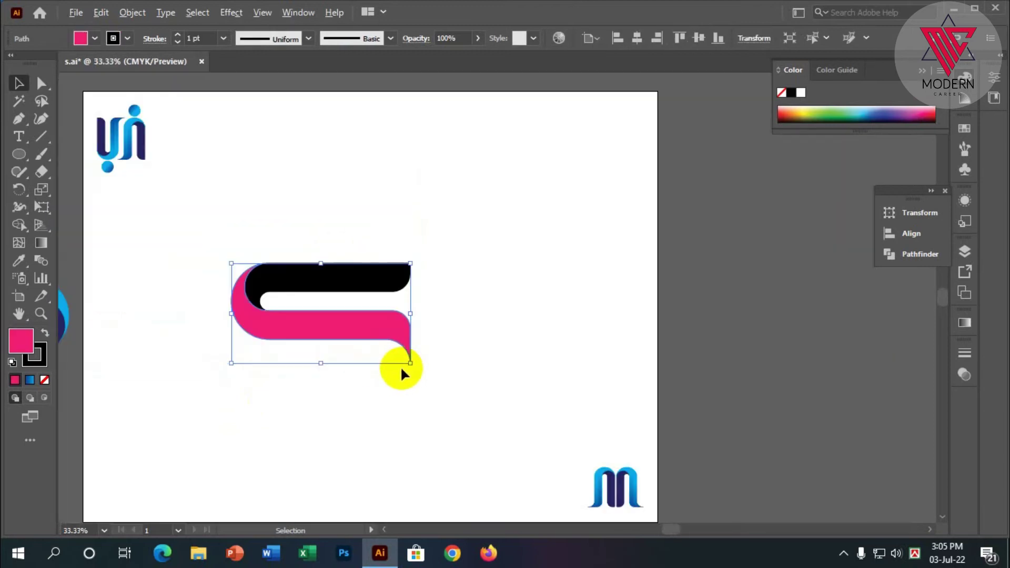
scroll(263, 324, "up", 2)
scroll(342, 326, "up", 1)
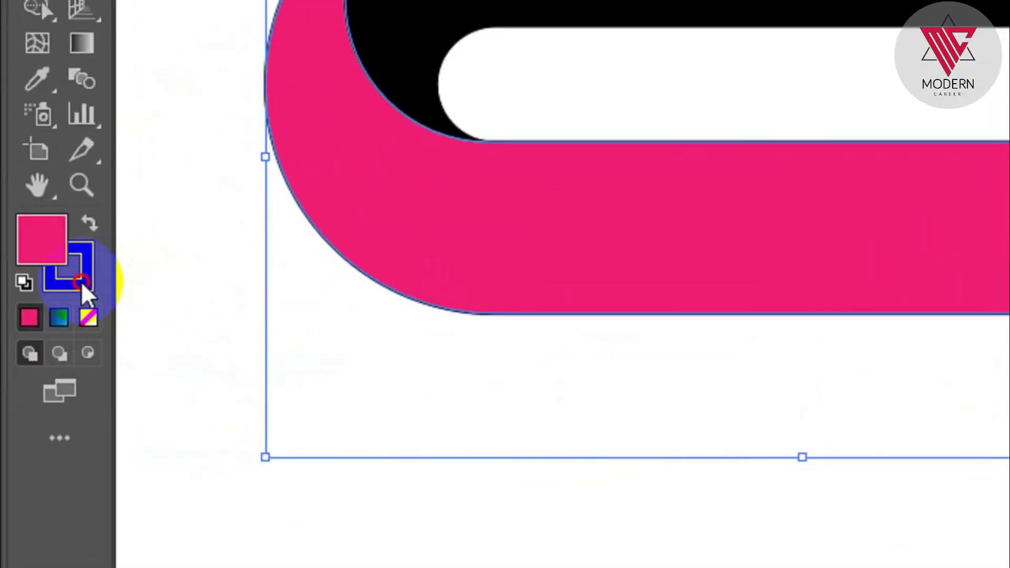
- Set the pink ribbon's stroke to None
left_click(81, 282)
left_click(90, 319)
left_click(31, 226)
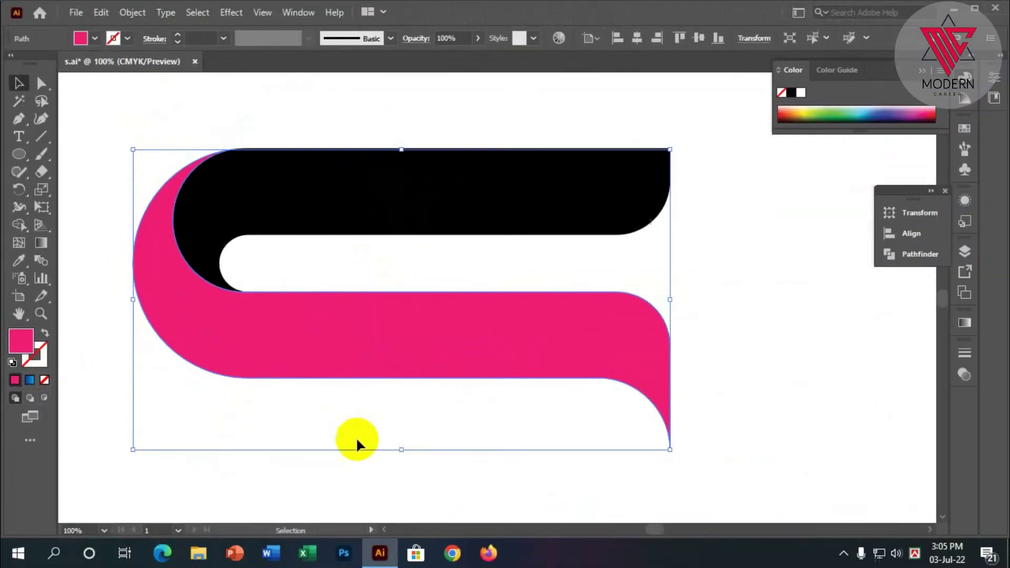
left_click(357, 440)
- Group the pink ribbon and black band together with Ctrl+G
scroll(343, 425, "down", 1)
scroll(343, 425, "down", 1)
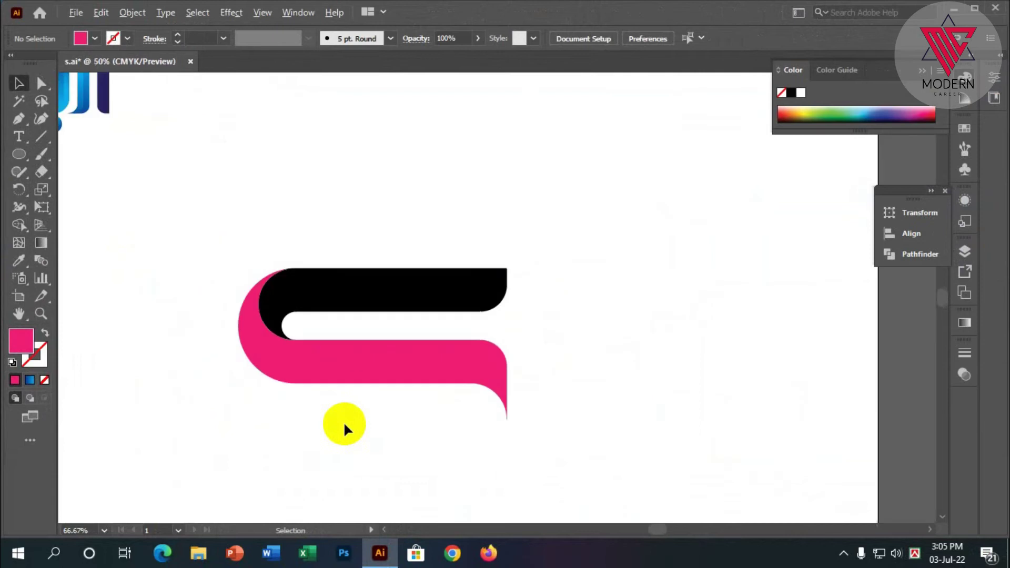
scroll(229, 332, "down", 1)
scroll(229, 326, "up", 1)
left_click_drag(552, 429, 243, 162)
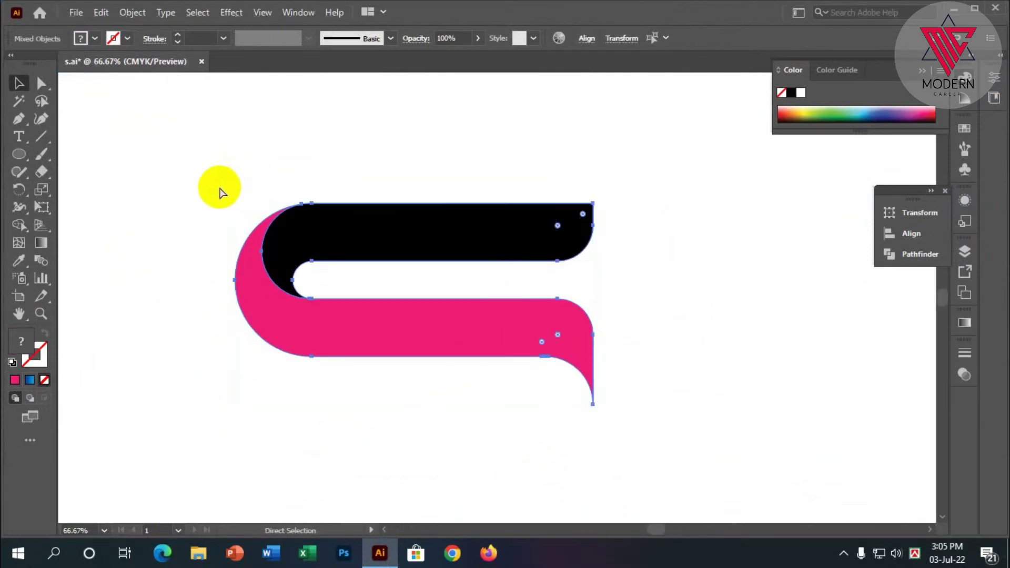
key("ctrl+g")
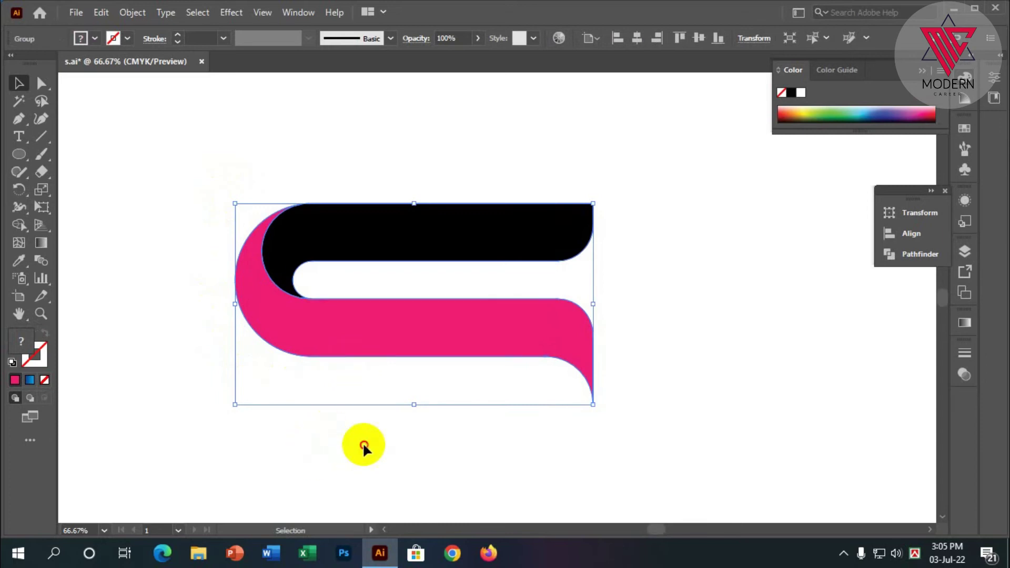
left_click(307, 268)
- Duplicate the group and place the copy slightly above the original
scroll(342, 247, "down", 1)
scroll(380, 232, "up", 1)
scroll(368, 263, "down", 2)
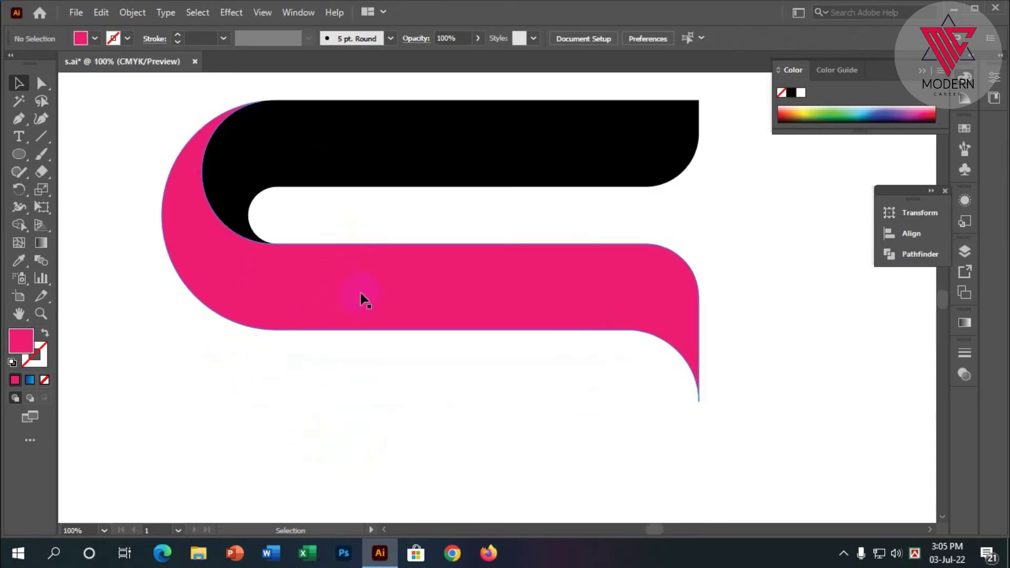
left_click(367, 289)
scroll(358, 300, "up", 3)
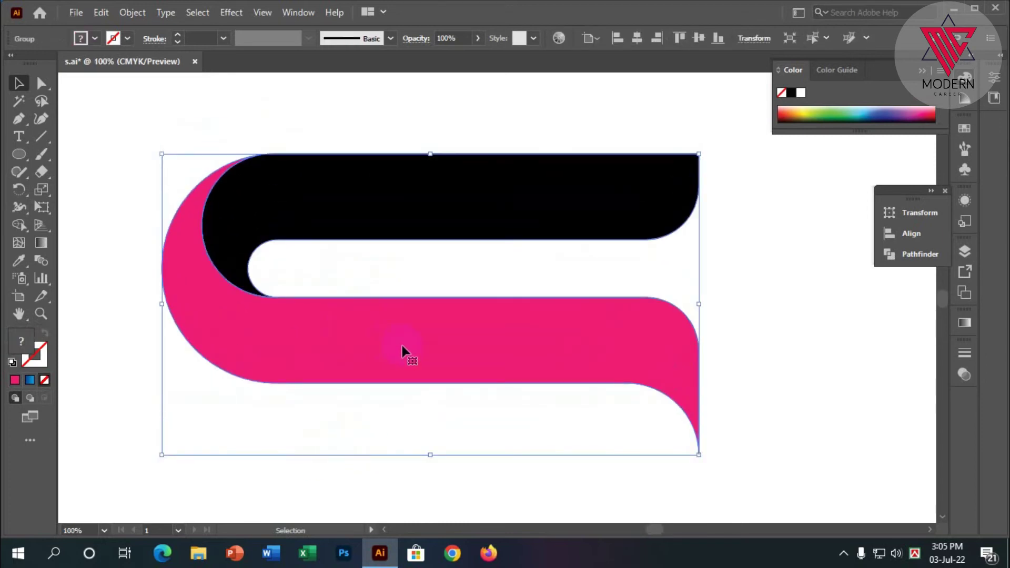
left_click_drag(403, 348, 404, 304)
left_click_drag(429, 472, 371, 271)
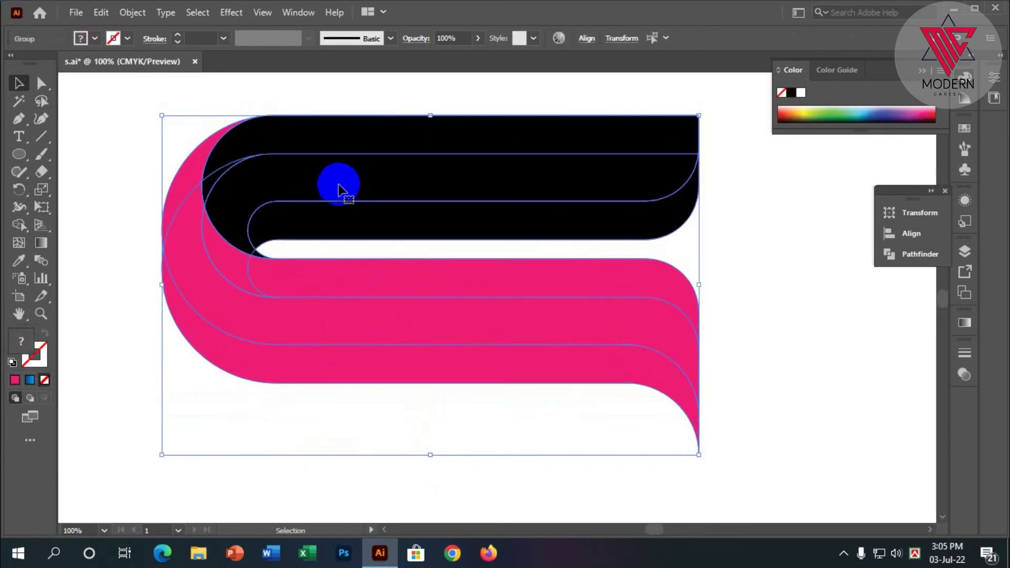
left_click(338, 479)
left_click(396, 330)
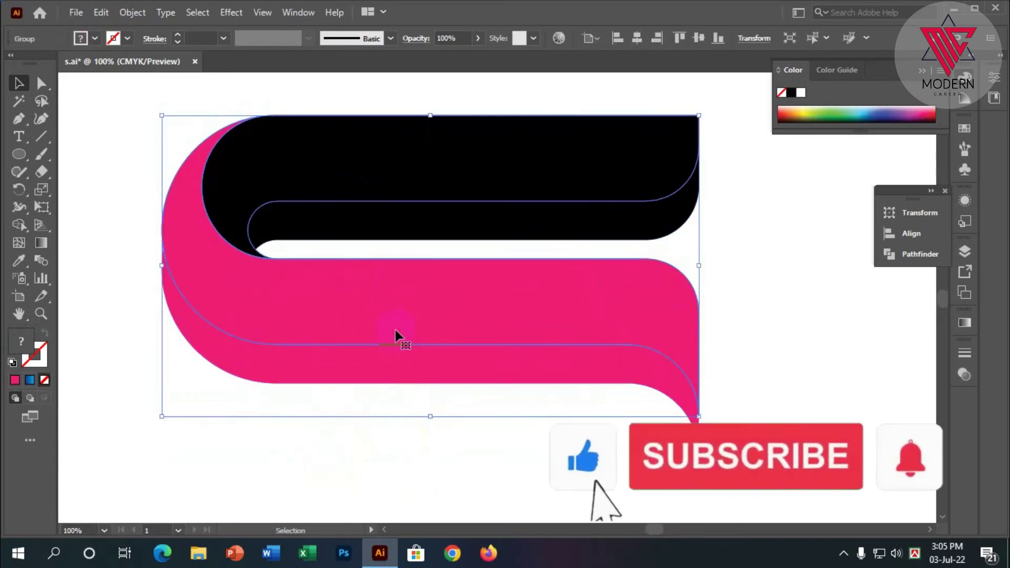
left_click(401, 467)
left_click(315, 206)
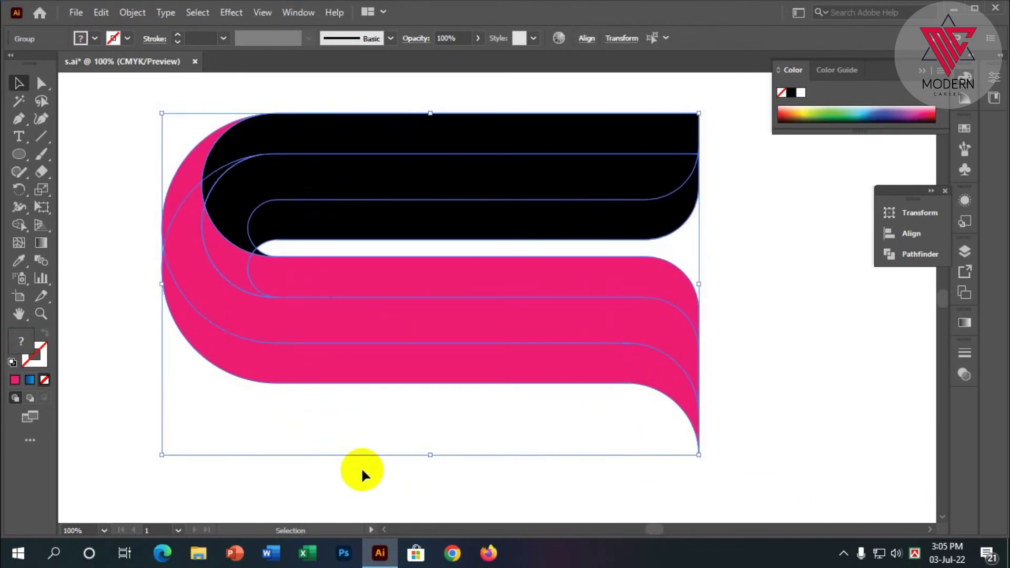
scroll(163, 400, "down", 1)
- Apply Shape Builder to the lower pink band piece of the overlapping copies
scroll(163, 399, "down", 1)
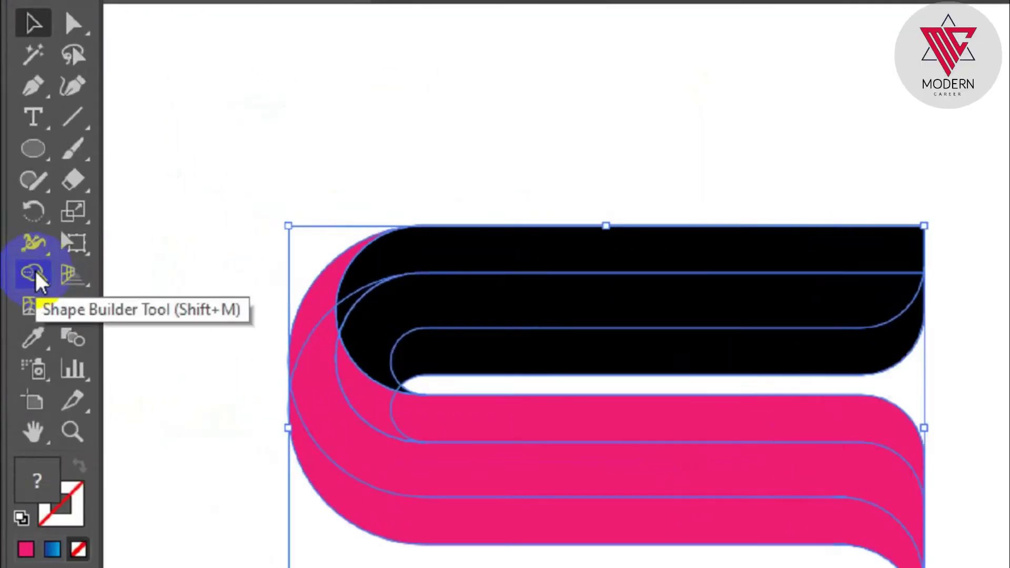
left_click(20, 224)
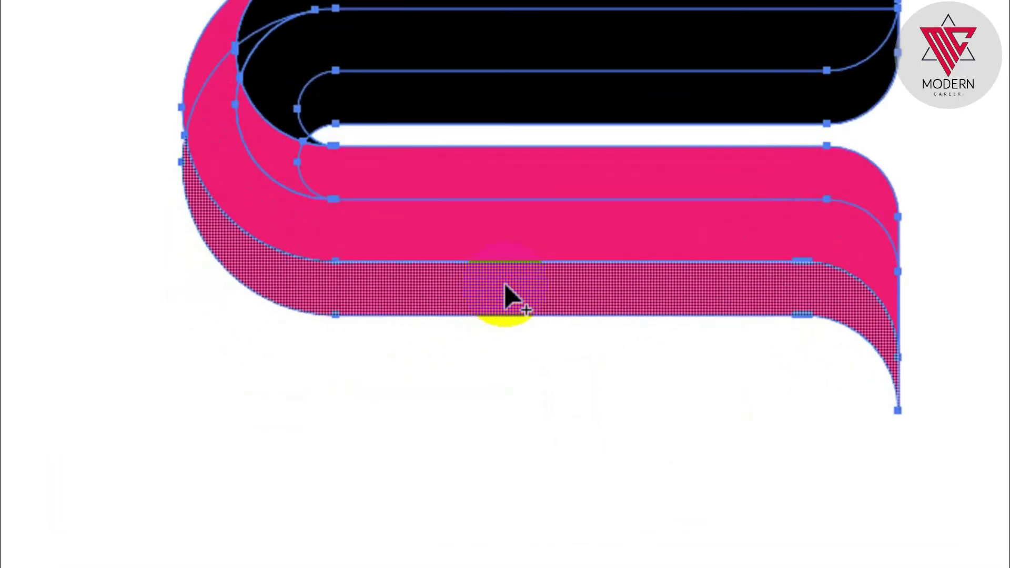
left_click(324, 367)
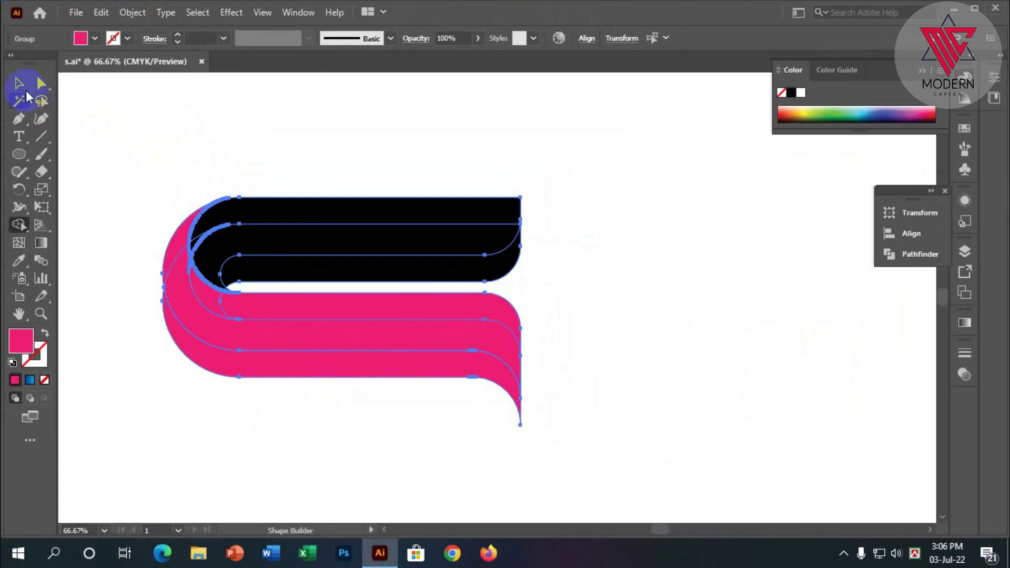
left_click(19, 83)
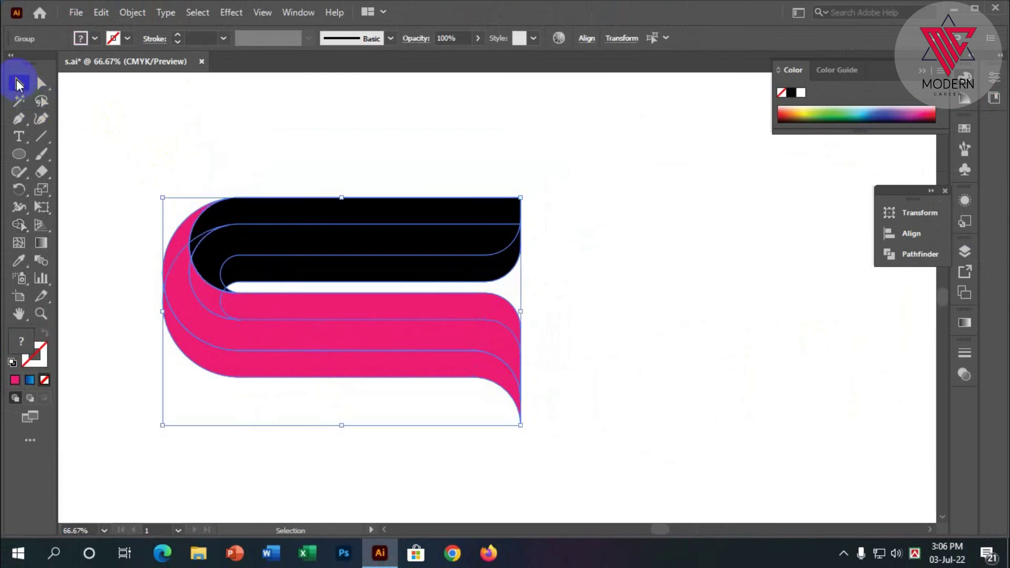
left_click(117, 99)
- Undo the black band's accidental move and reselect the grouped logo
left_click(266, 221)
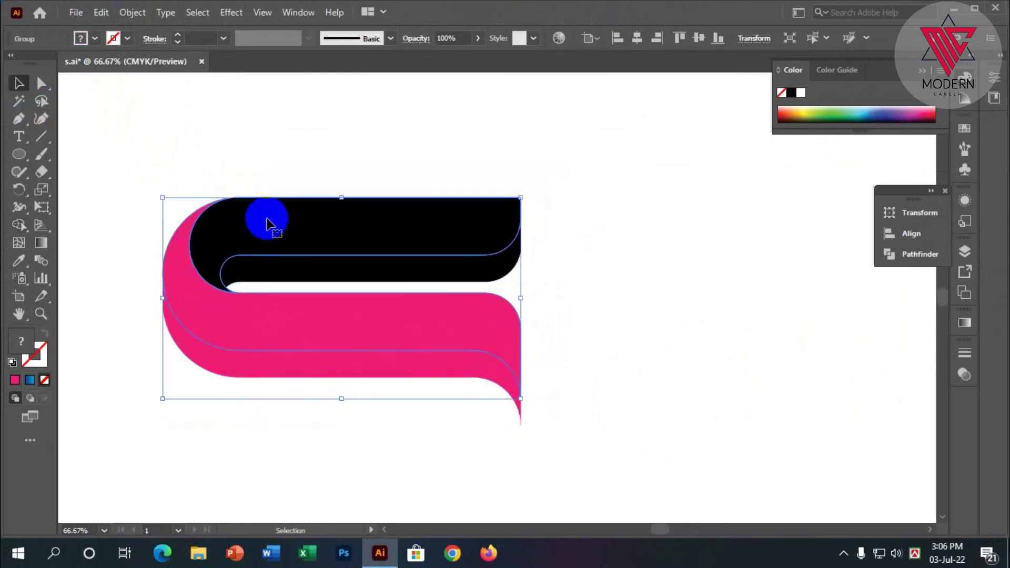
key("ctrl+z")
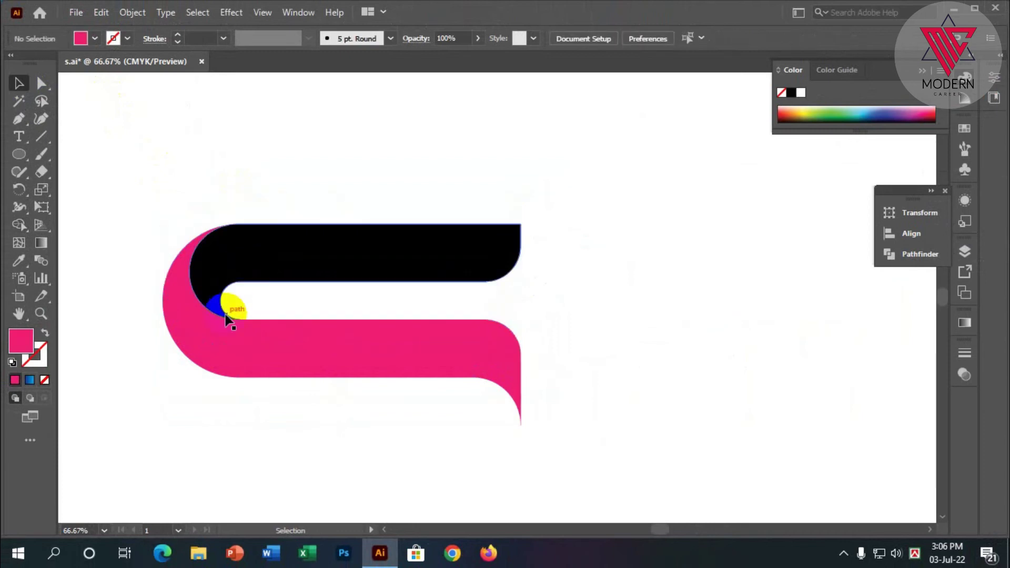
left_click(257, 323)
left_click(220, 256)
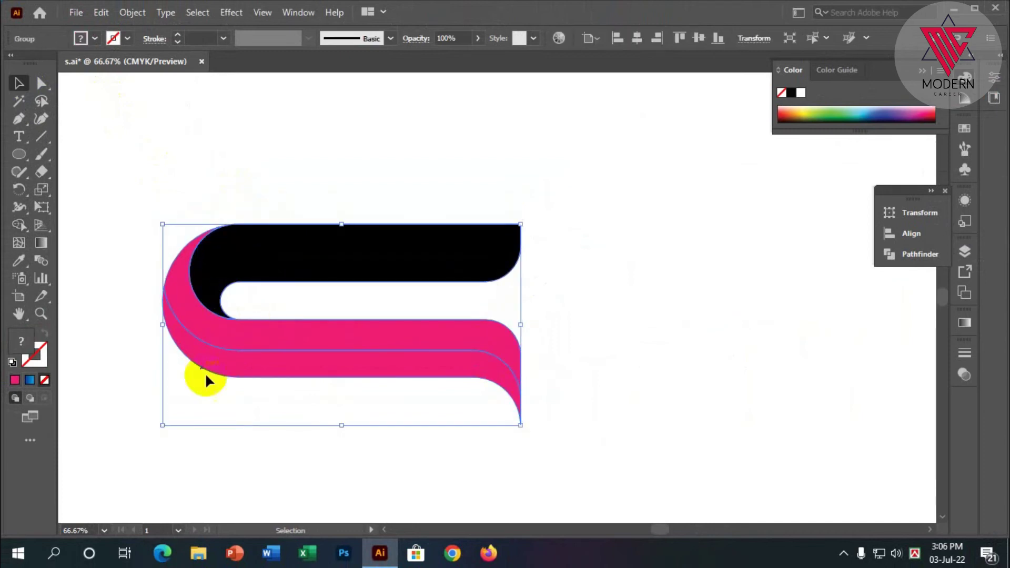
left_click(127, 358)
left_click(207, 330)
left_click(216, 394)
left_click(230, 359)
left_click(290, 350)
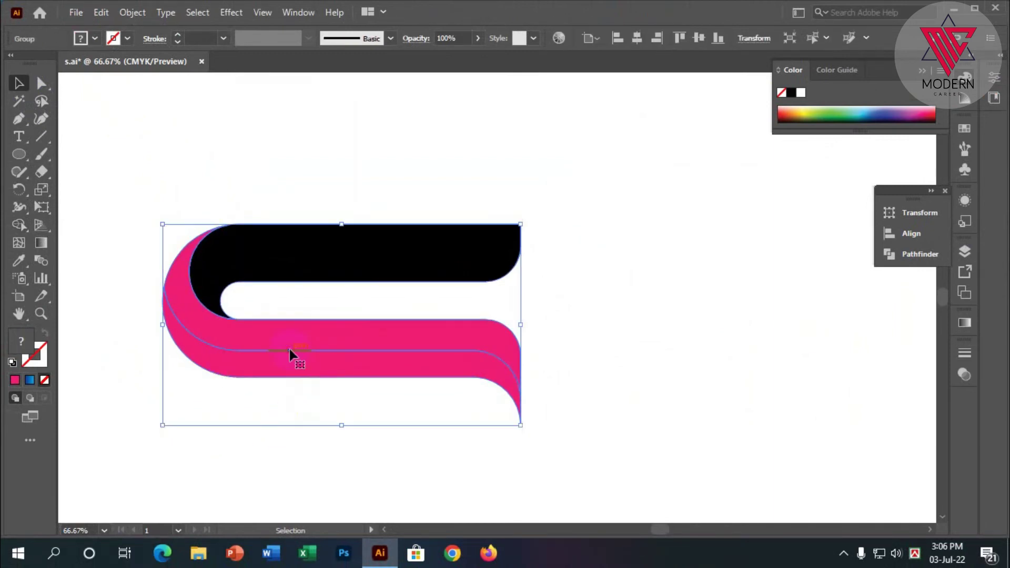
- Ungroup the black and pink ribbon shapes so they can be edited separately
right_click(288, 350)
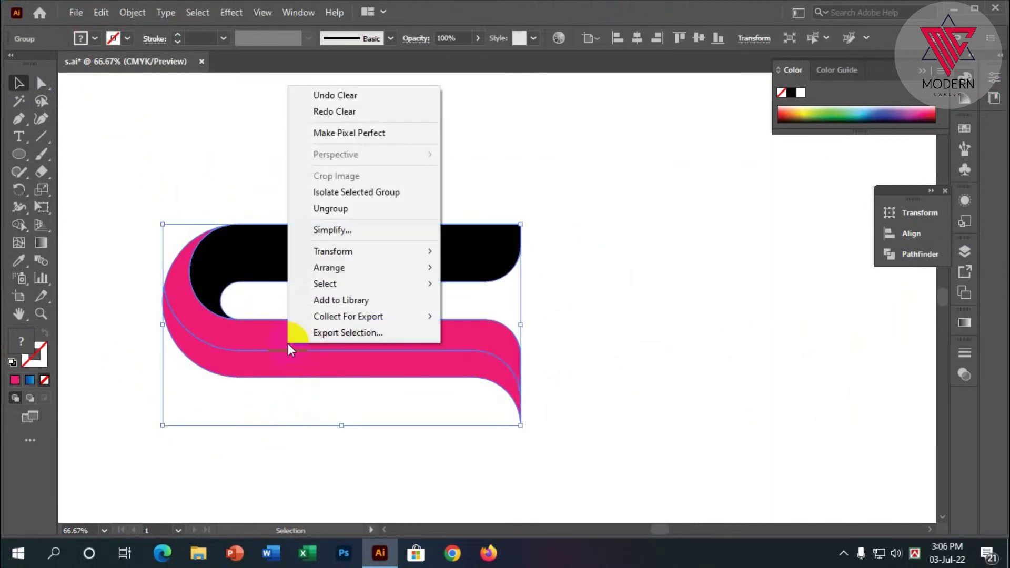
left_click(322, 208)
left_click(450, 187)
scroll(441, 221, "down", 1)
scroll(420, 363, "down", 2)
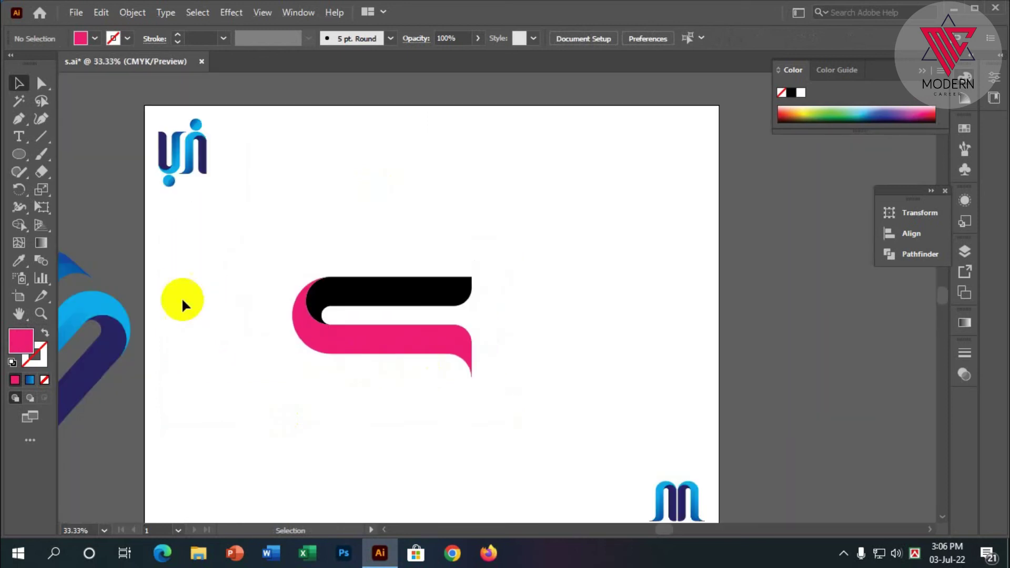
scroll(181, 298, "up", 2)
scroll(225, 318, "down", 3)
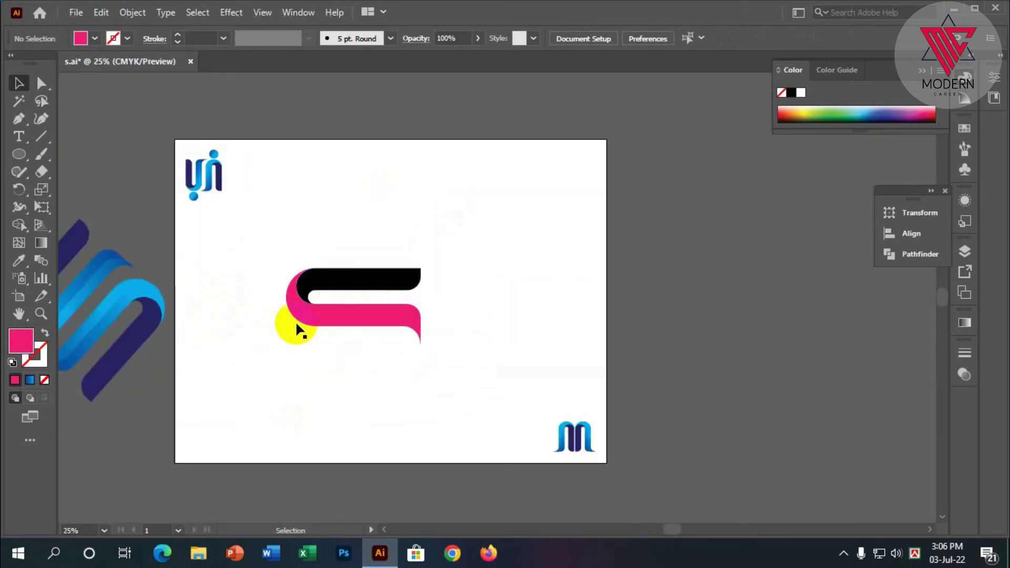
scroll(360, 302, "down", 1)
scroll(242, 303, "down", 1)
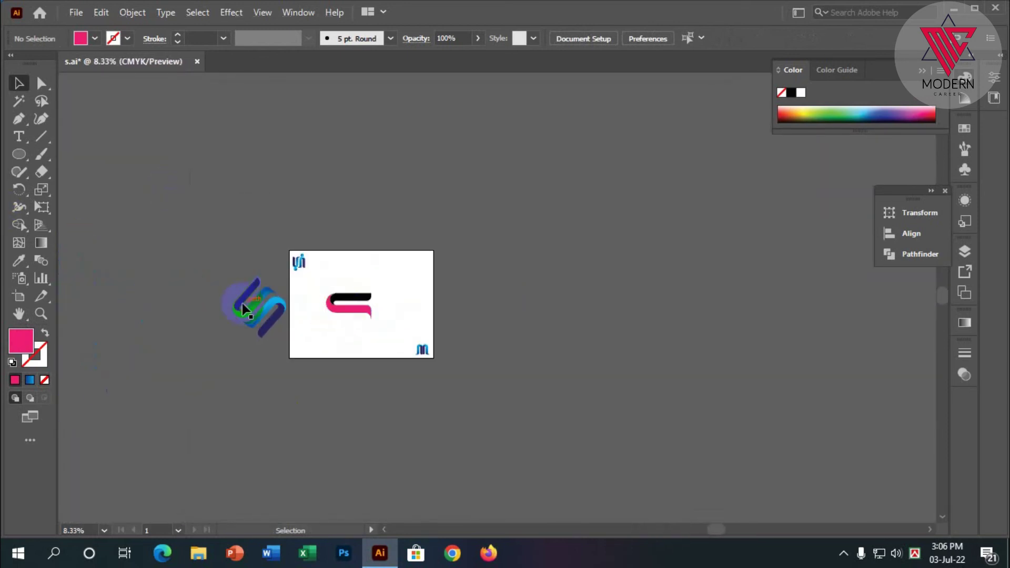
scroll(242, 303, "up", 2)
scroll(295, 297, "up", 1)
scroll(295, 296, "down", 3)
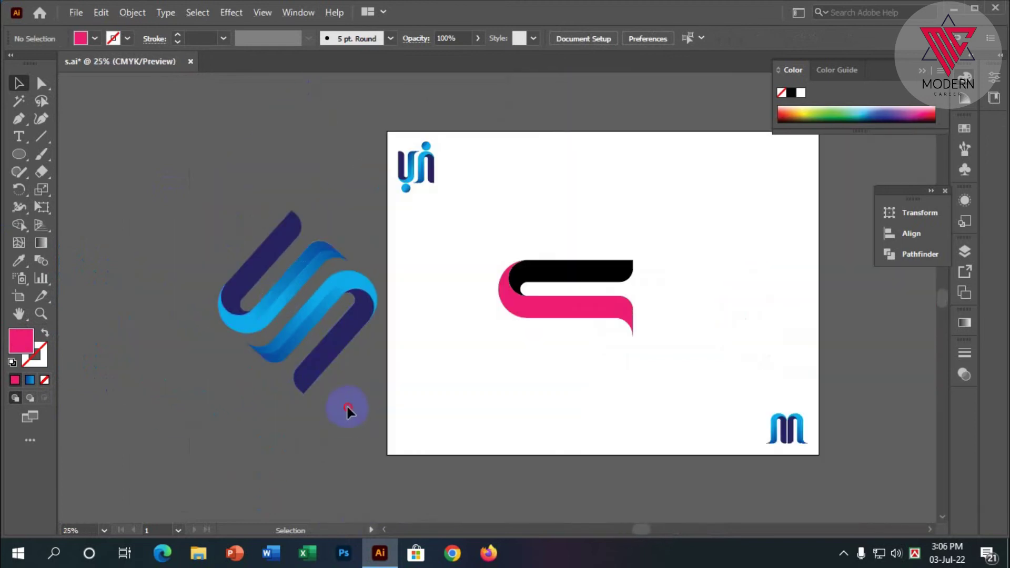
- Move the blue S logo onto the artboard, shrink it, and place it near the top
left_click_drag(291, 299, 605, 207)
left_click_drag(692, 303, 665, 247)
left_click_drag(626, 213, 643, 198)
left_click(611, 252)
scroll(91, 277, "down", 2)
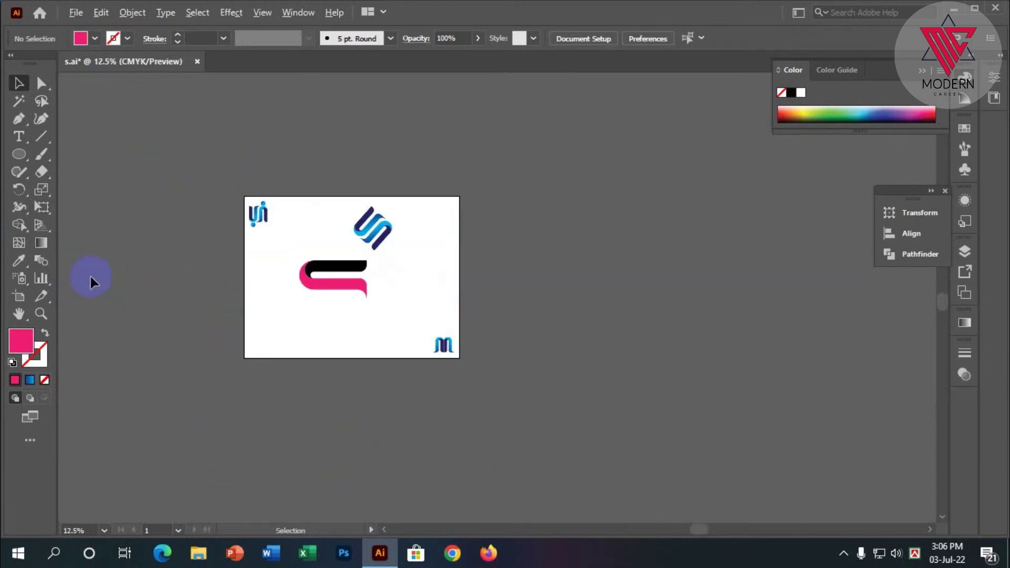
scroll(331, 279, "up", 2)
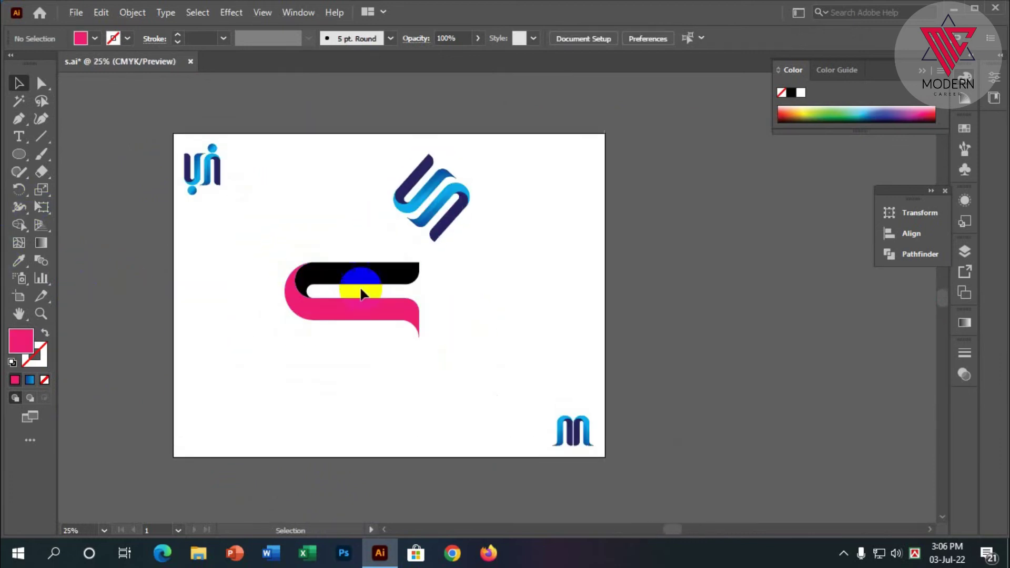
scroll(342, 282, "up", 2)
scroll(379, 242, "up", 3)
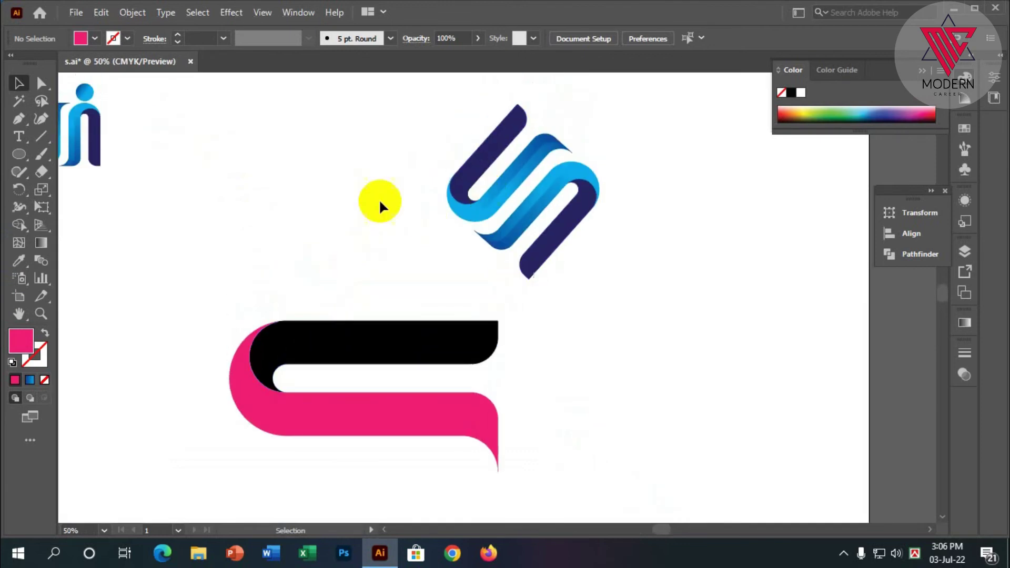
scroll(573, 340, "down", 2)
scroll(573, 341, "down", 1)
scroll(494, 381, "up", 1)
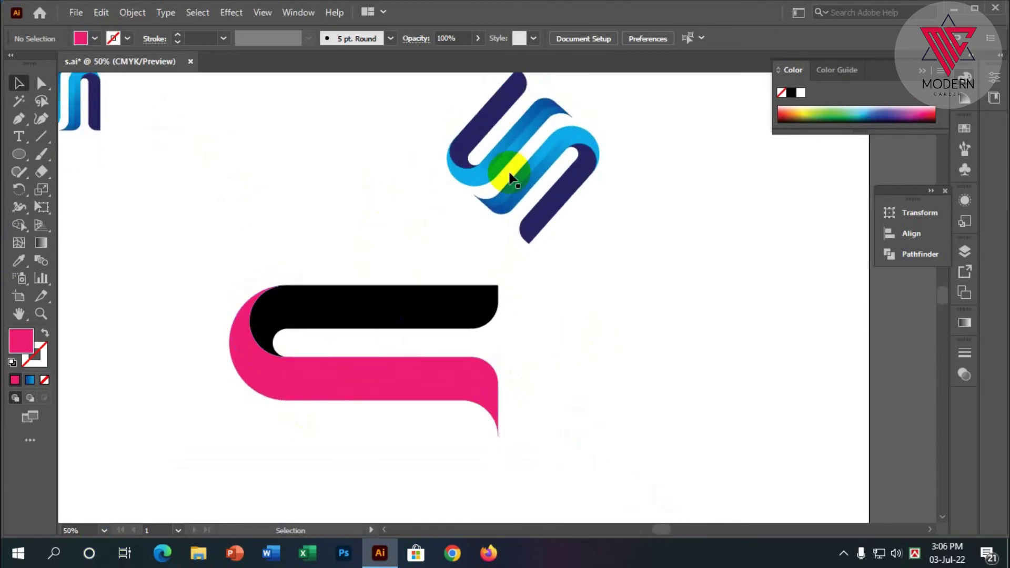
scroll(203, 310, "up", 1)
scroll(203, 309, "up", 1)
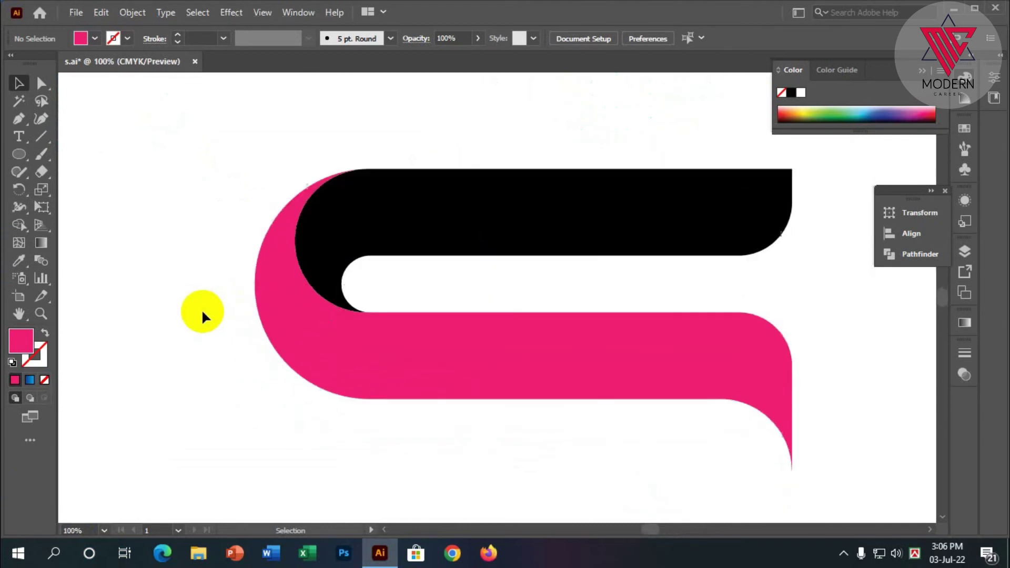
scroll(201, 309, "down", 1)
scroll(449, 314, "up", 1)
- Apply a linear gradient fill to the lower pink ribbon from the Gradient panel
left_click(463, 387)
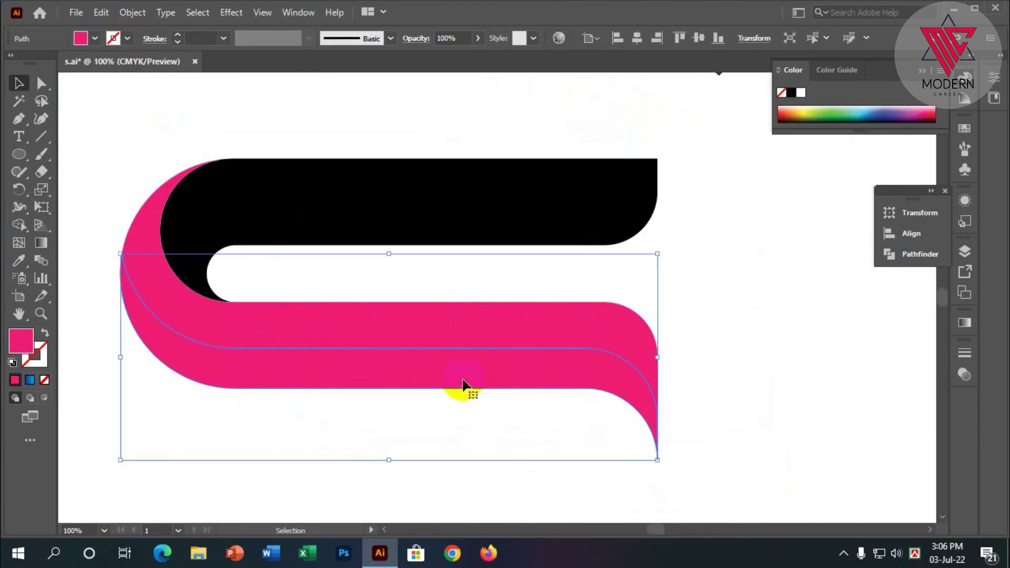
scroll(337, 364, "down", 1)
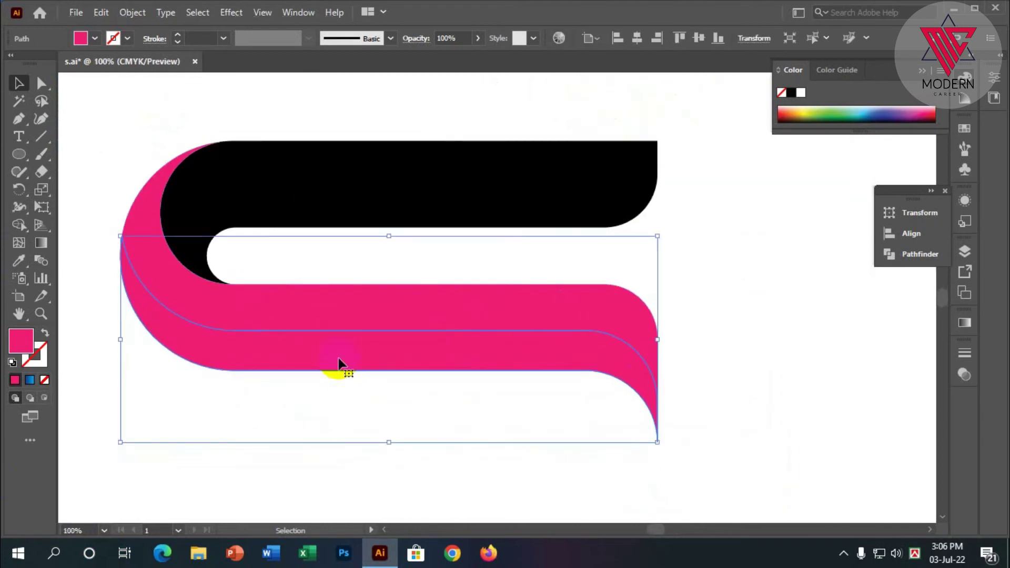
left_click(964, 354)
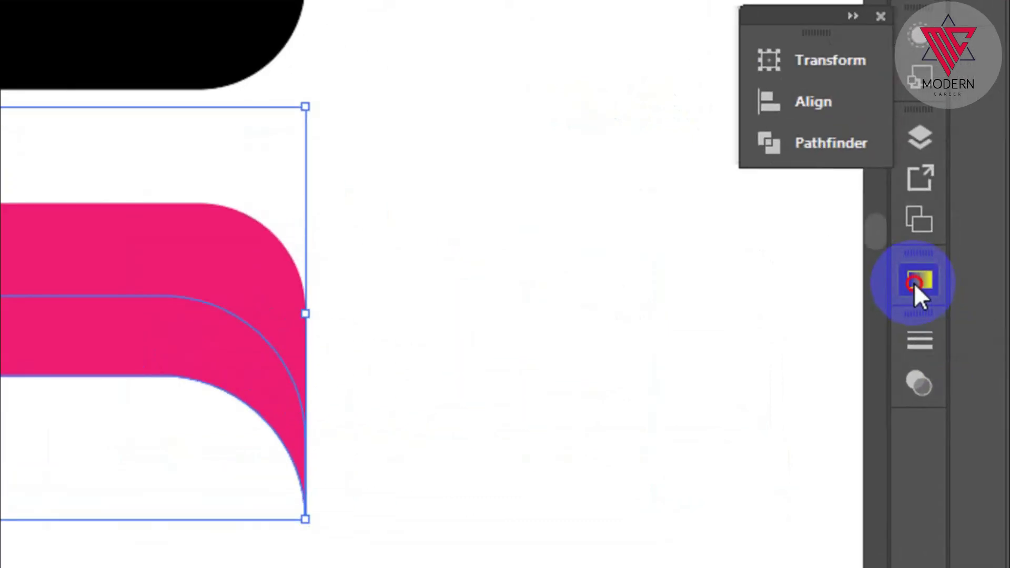
left_click(964, 323)
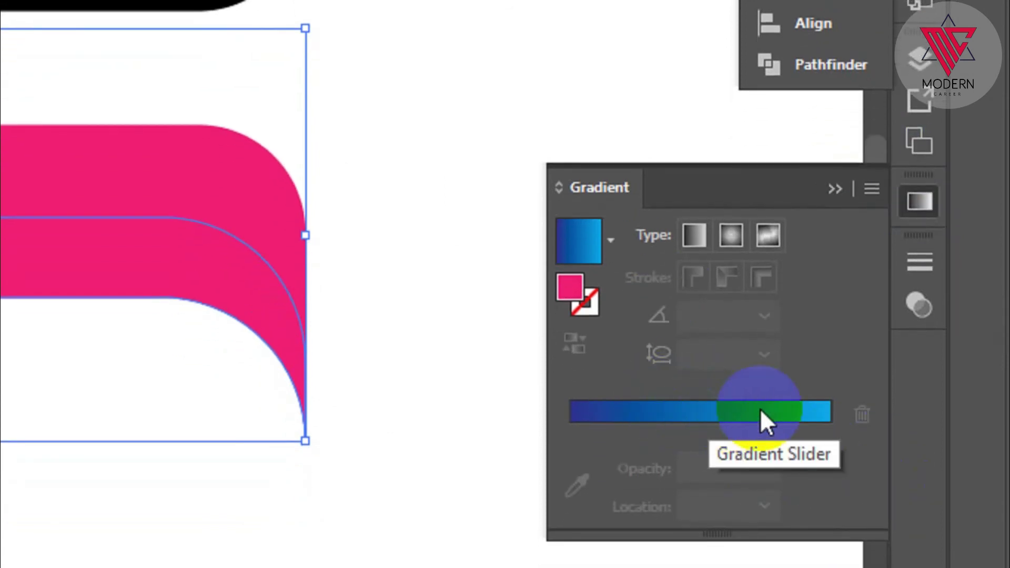
left_click(733, 415)
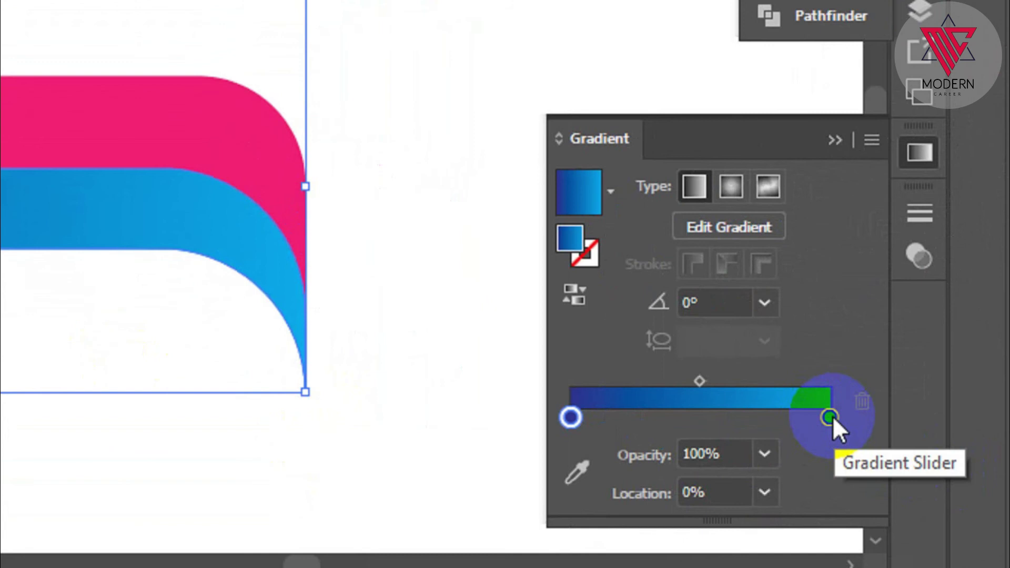
- Set the gradient stops to dark navy blue on the left and cyan on the right
double_click(827, 418)
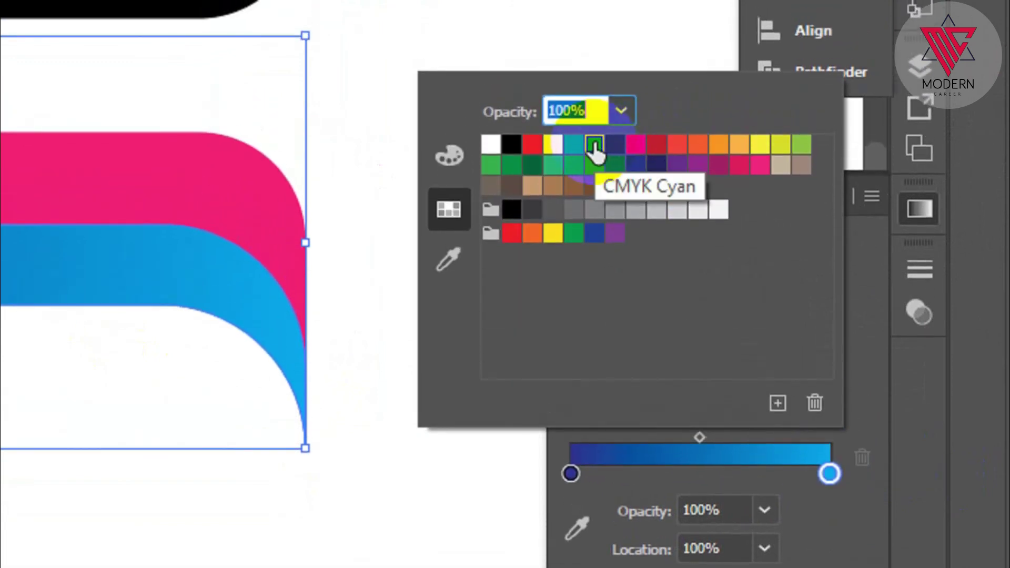
left_click(569, 439)
double_click(569, 428)
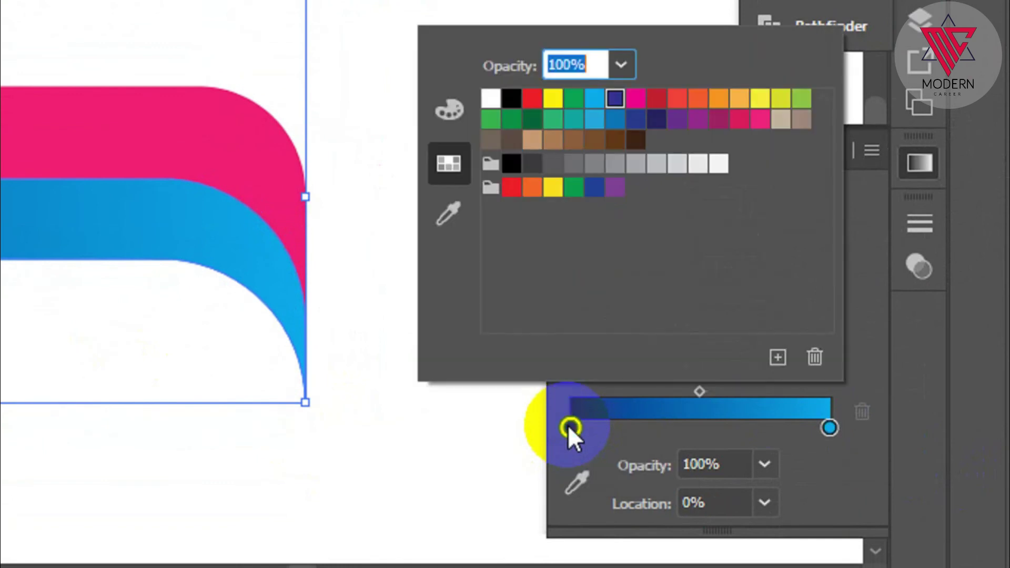
left_click(613, 138)
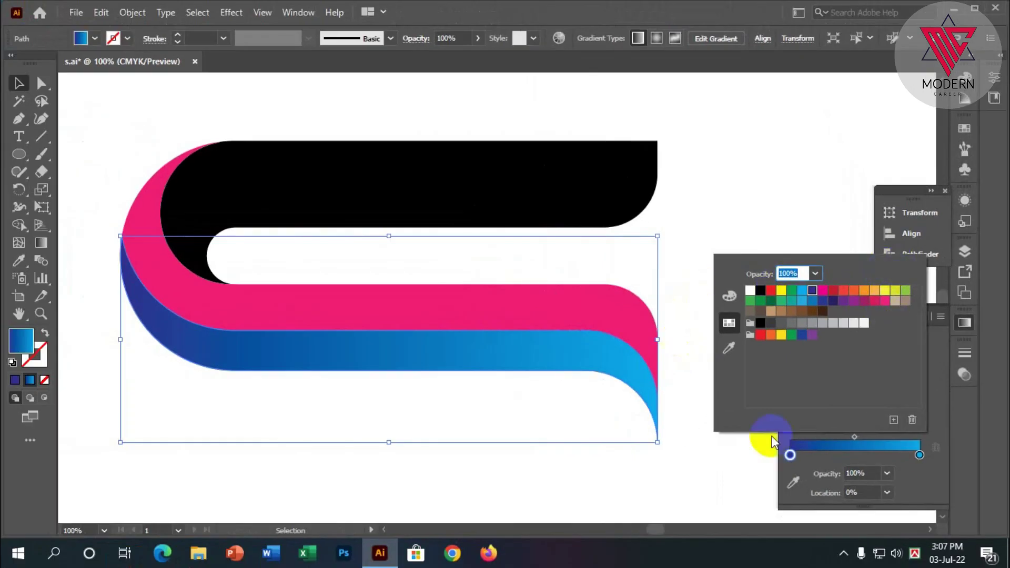
left_click(721, 451)
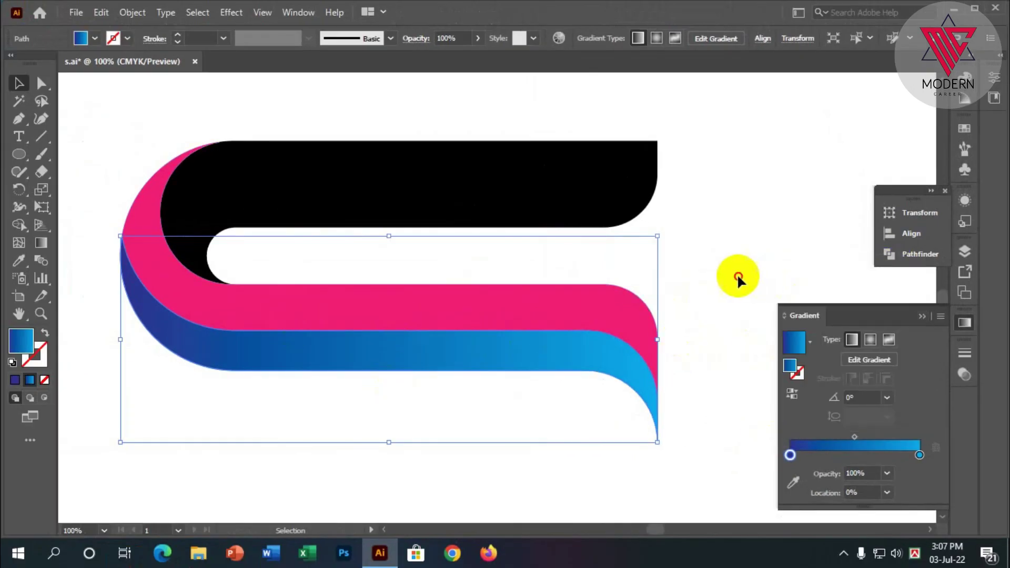
- Copy the blue gradient onto the remaining pink ribbon with the Eyedropper
left_click(737, 275)
left_click(564, 309)
left_click(19, 260)
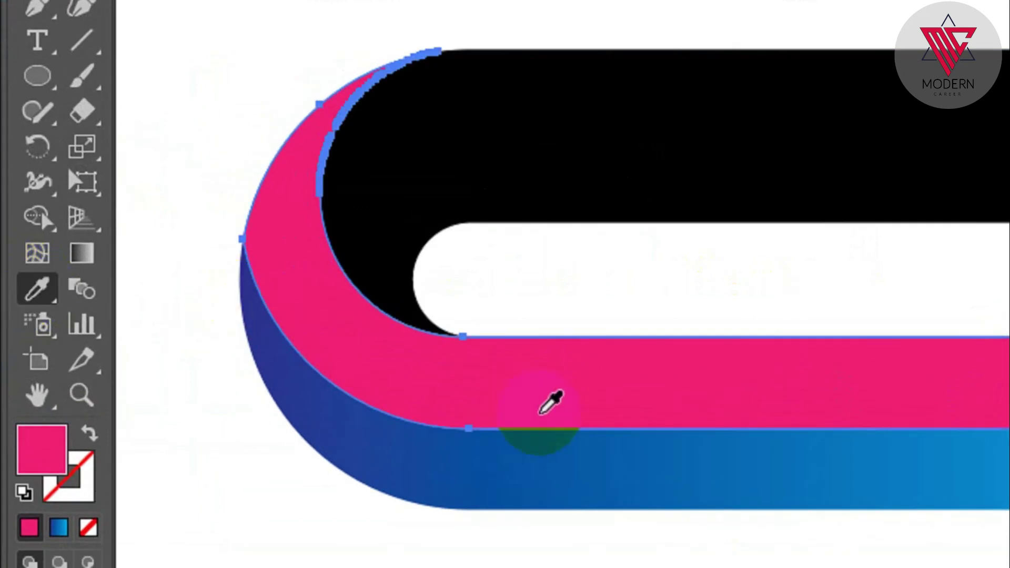
left_click(557, 415)
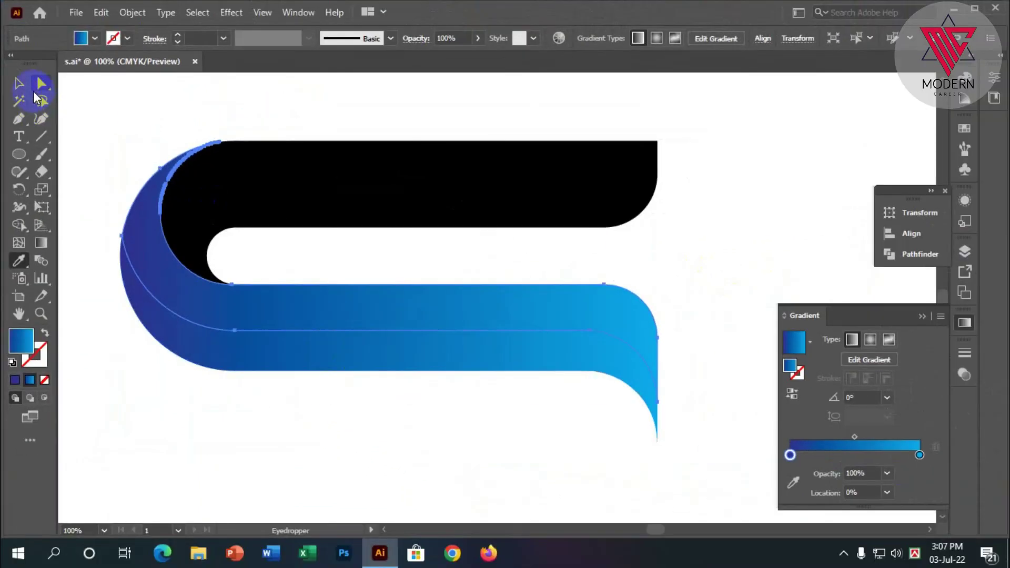
left_click(19, 83)
- Fill the black top ribbon with a dark blue swatch
left_click(345, 165)
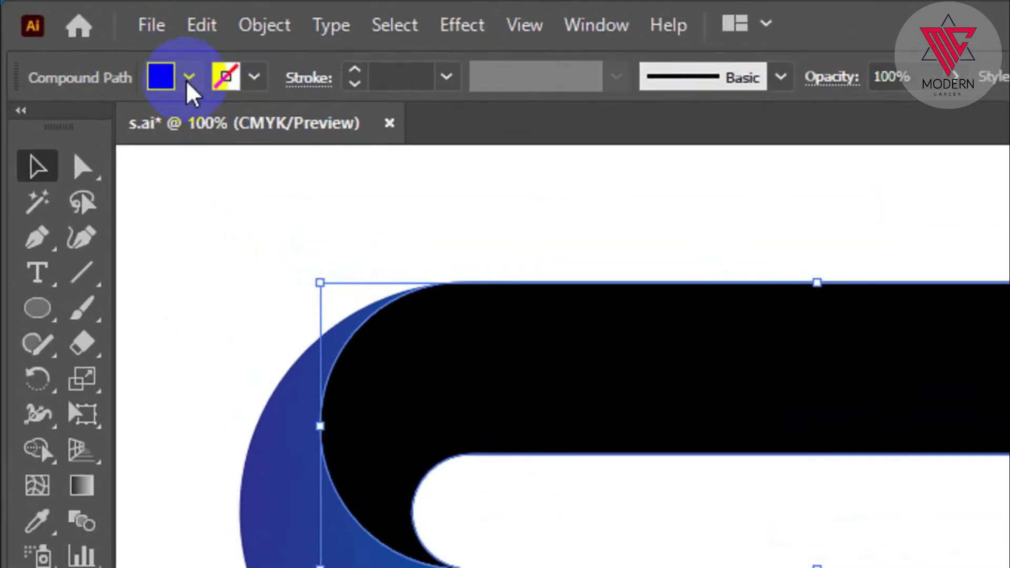
left_click(126, 51)
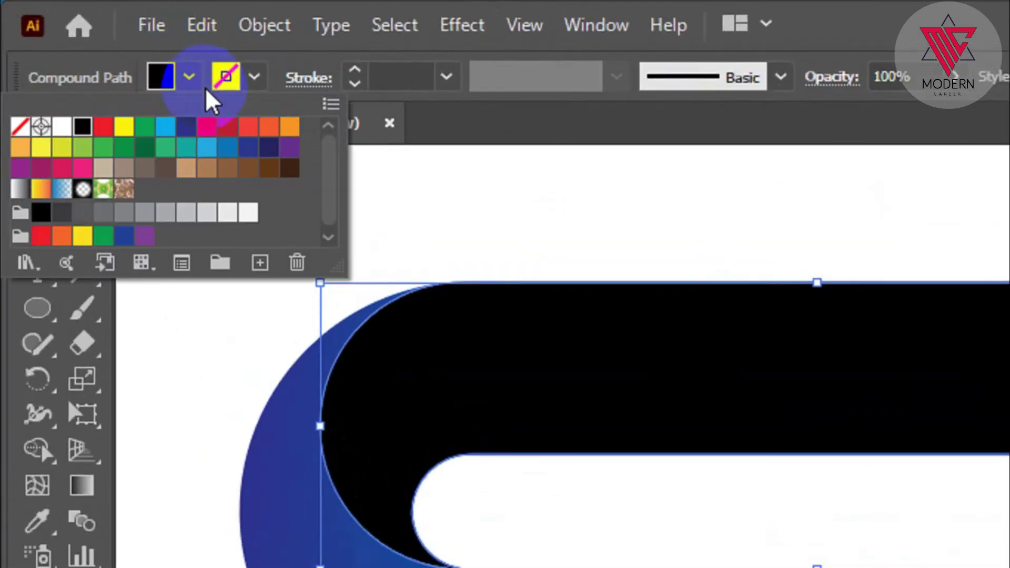
left_click(192, 126)
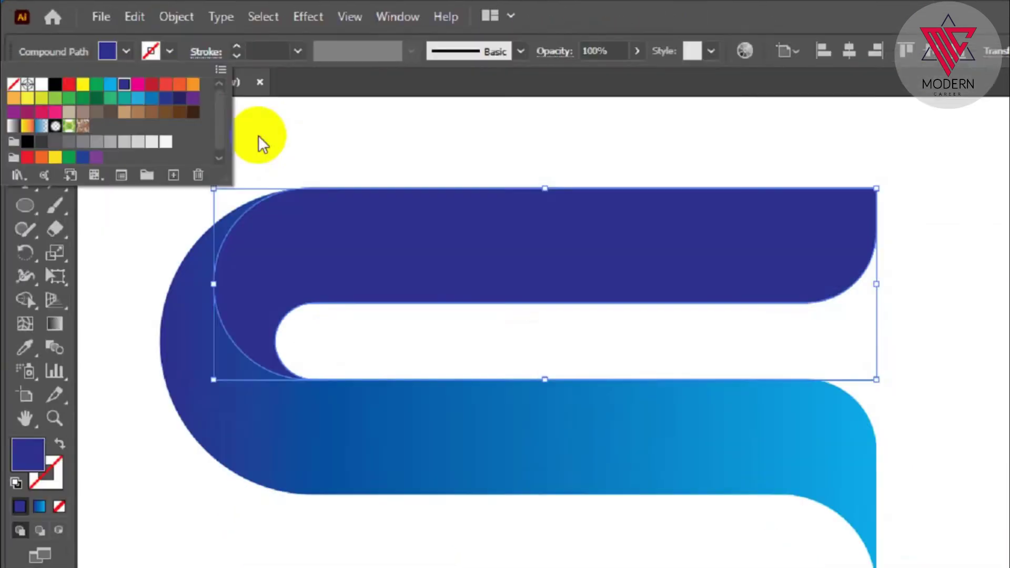
left_click(358, 111)
scroll(433, 219, "down", 1)
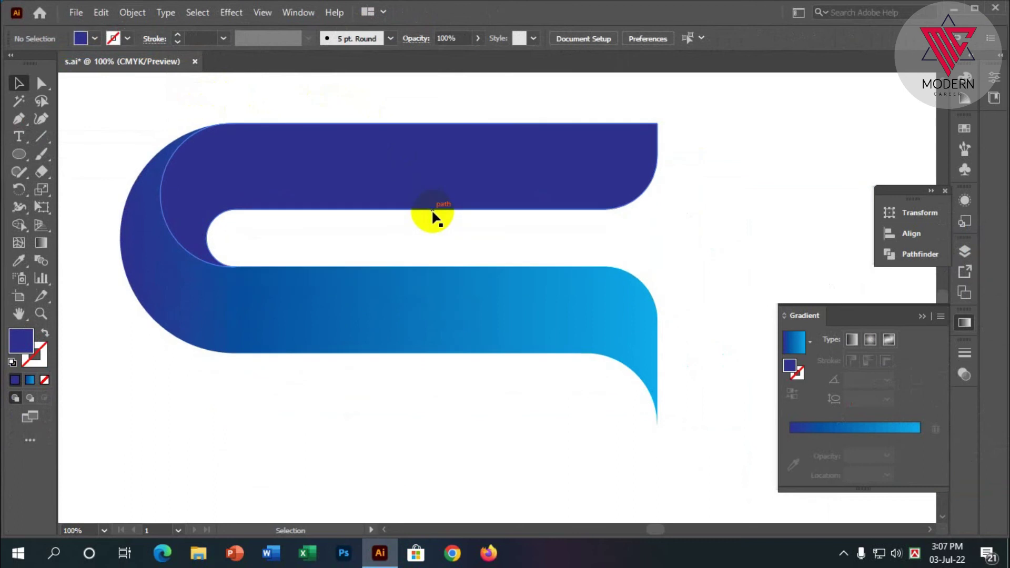
scroll(439, 221, "down", 1)
scroll(439, 221, "down", 3)
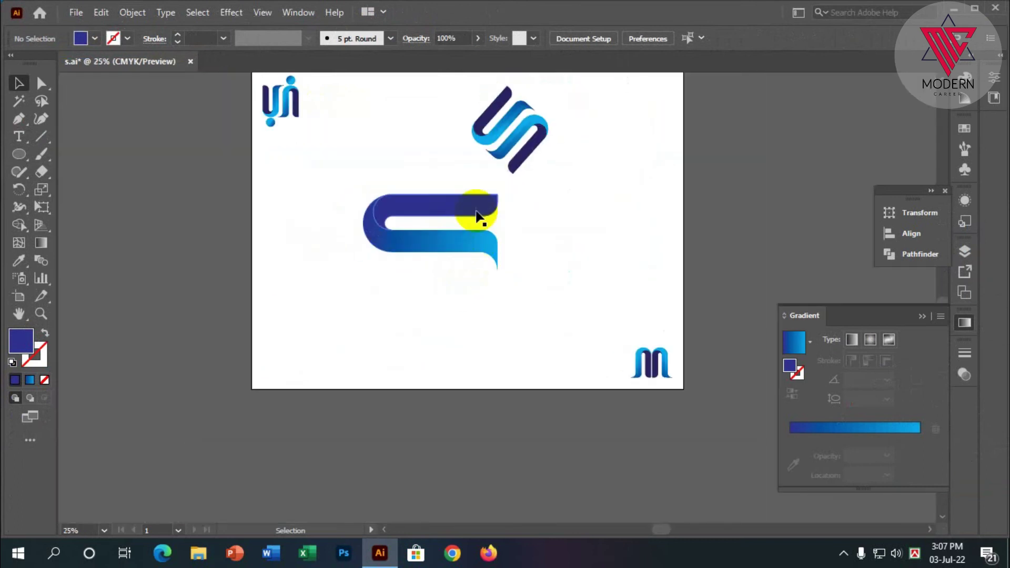
scroll(442, 206, "up", 1)
scroll(429, 278, "up", 1)
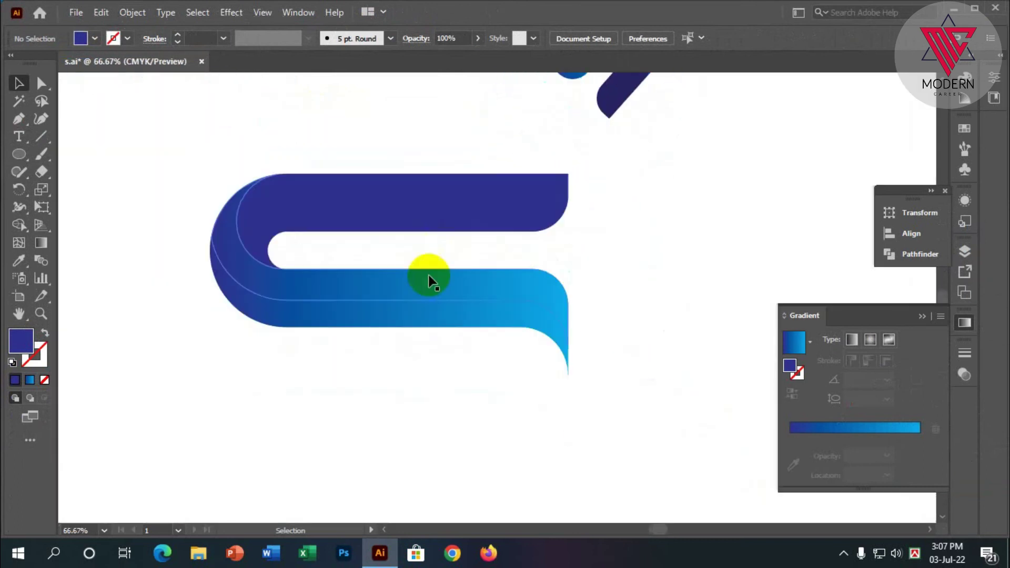
- Reselect the gradient-filled ribbon
left_click(429, 279)
scroll(429, 275, "up", 1)
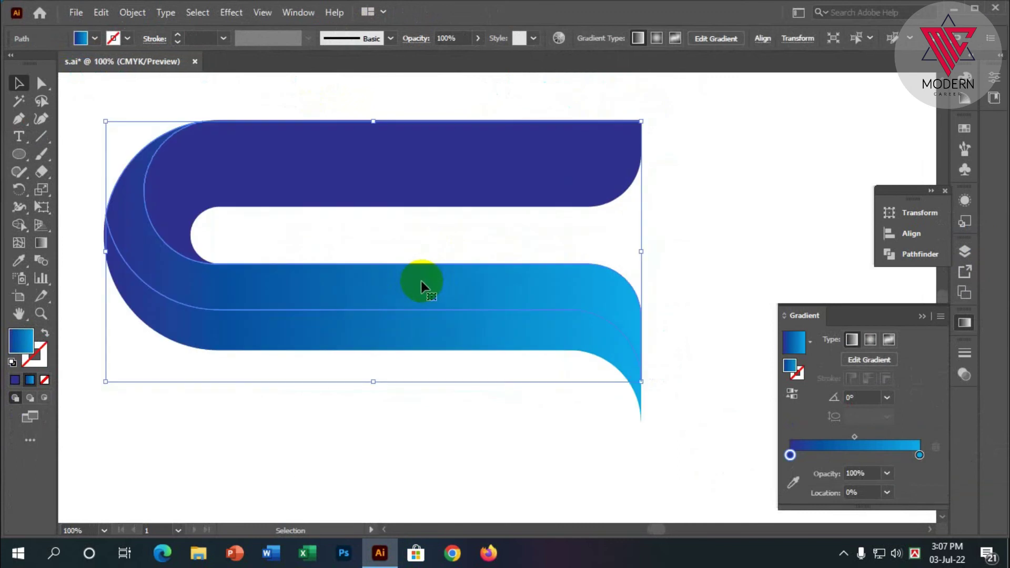
scroll(421, 287, "down", 4)
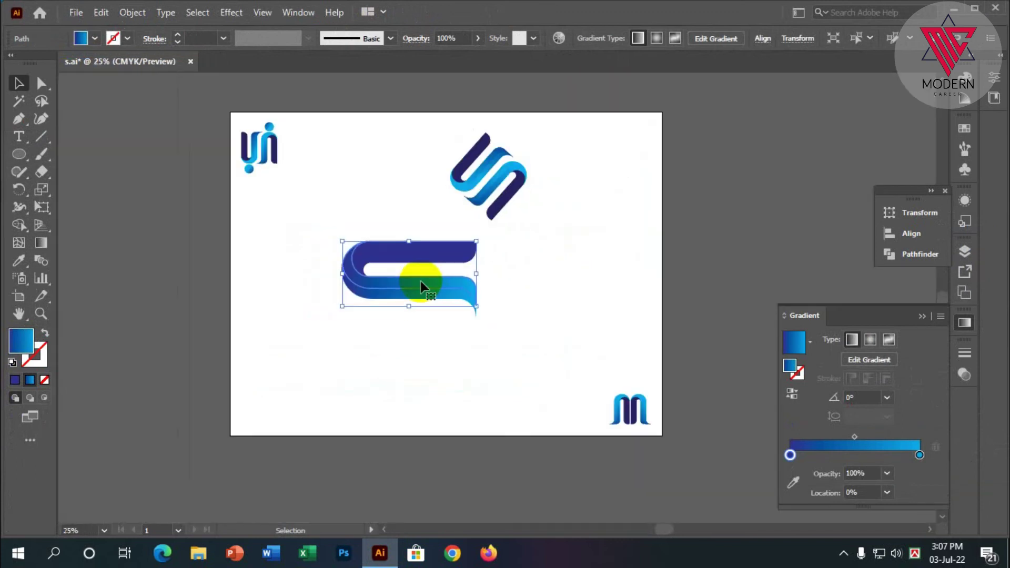
scroll(421, 286, "up", 2)
scroll(421, 287, "up", 2)
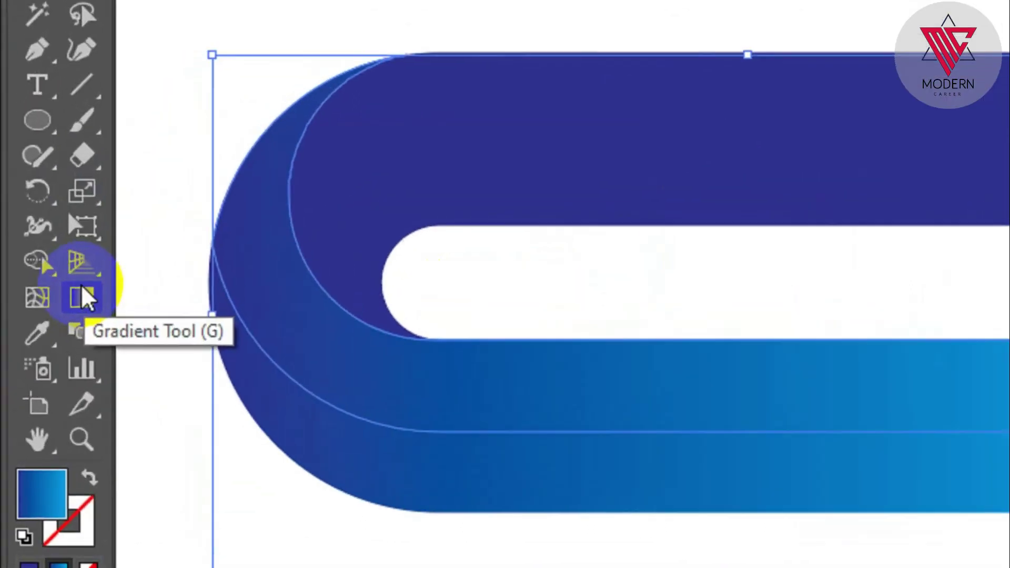
- Angle the selected ribbon's gradient diagonally from lower-right to upper-left with the Gradient tool
left_click(42, 243)
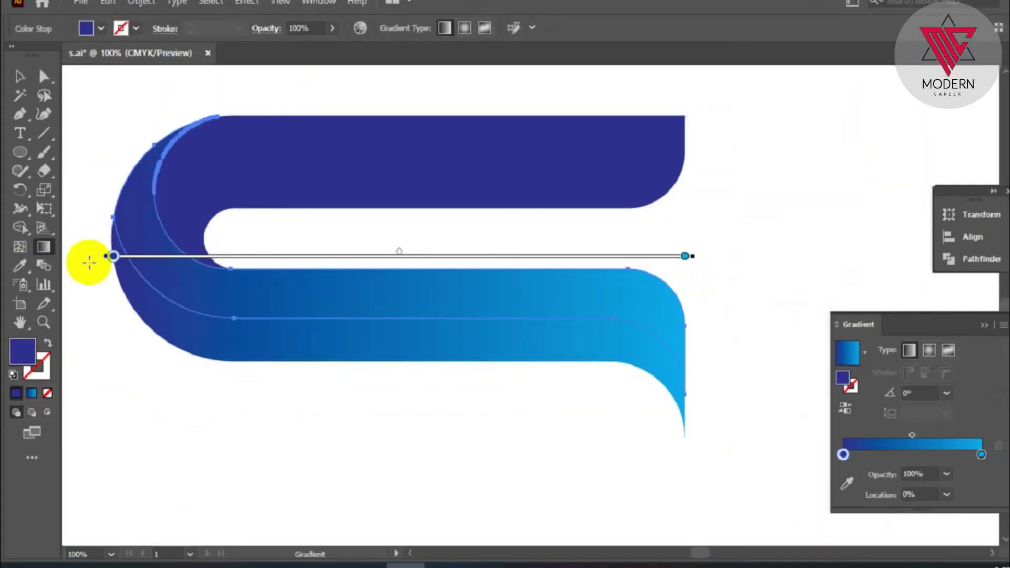
left_click_drag(103, 140, 606, 359)
left_click_drag(742, 390, 141, 150)
- Redraw the lower blue band's gradient diagonally across it with the Gradient tool
left_click(19, 90)
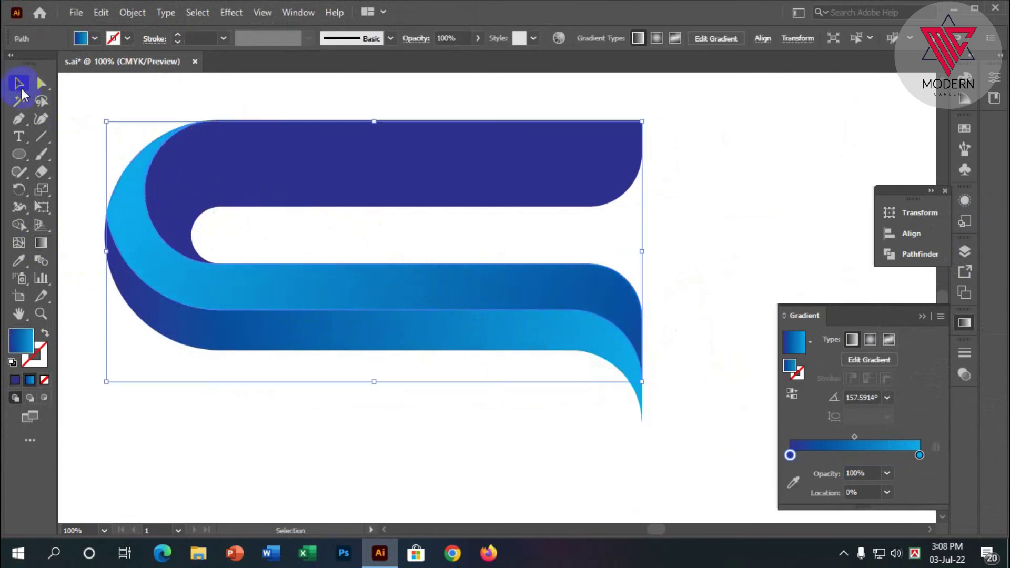
left_click(268, 476)
left_click(347, 352)
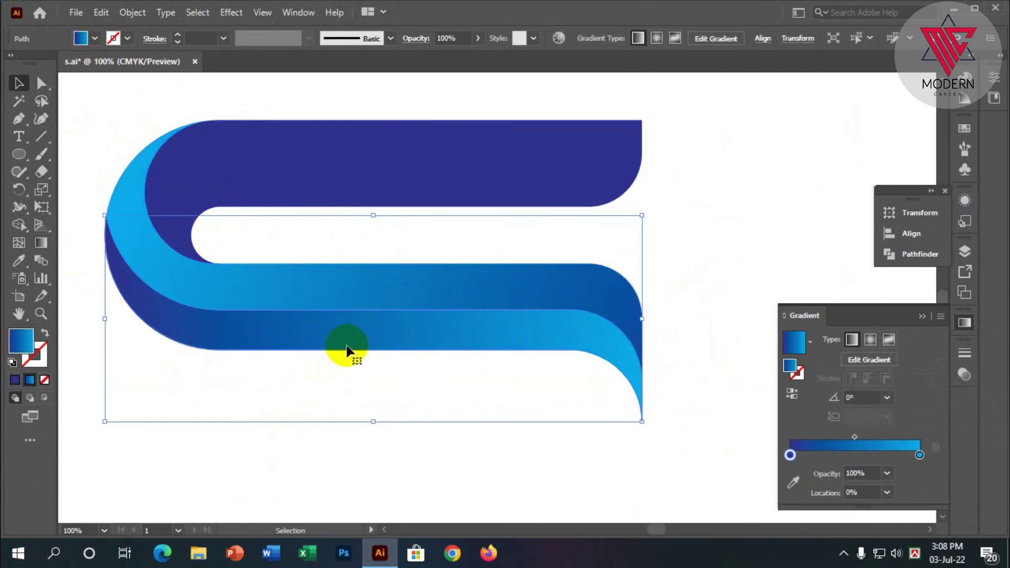
left_click(41, 243)
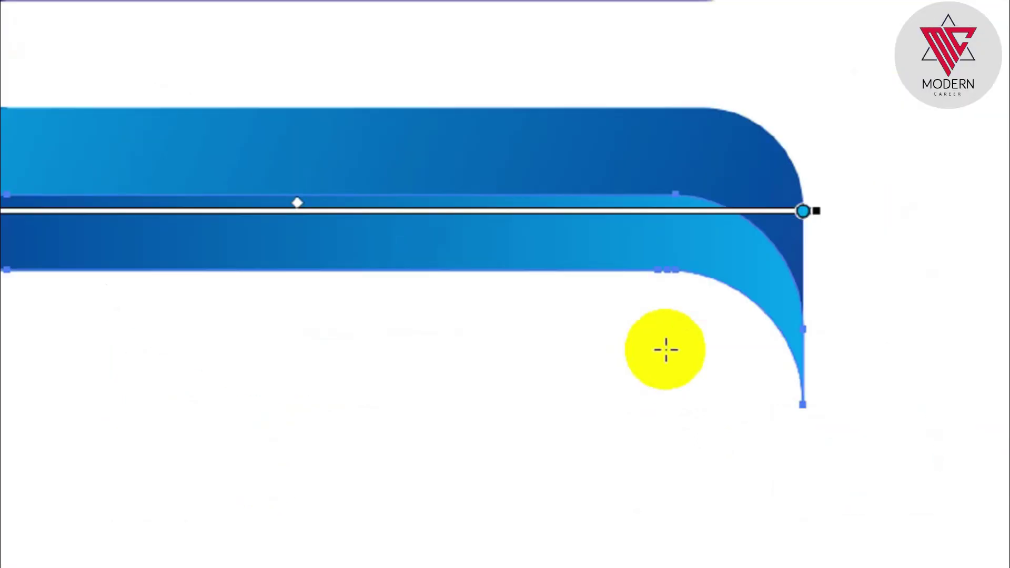
left_click_drag(436, 264, 984, 484)
key("v")
left_click(236, 147)
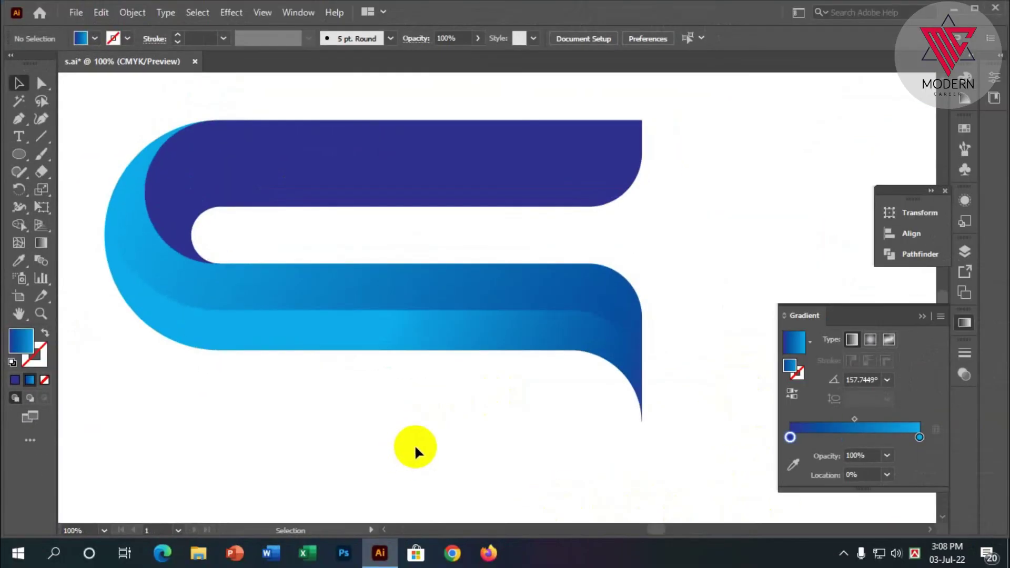
- Fill the top band with a darker navy swatch
scroll(371, 422, "down", 2)
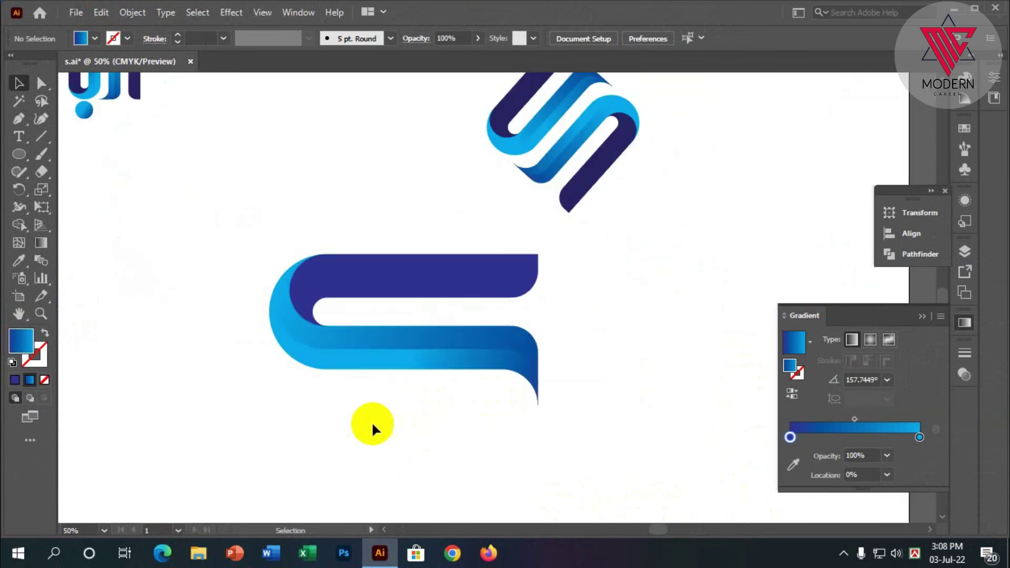
scroll(475, 402, "down", 3)
scroll(475, 401, "up", 3)
left_click_drag(525, 471, 251, 272)
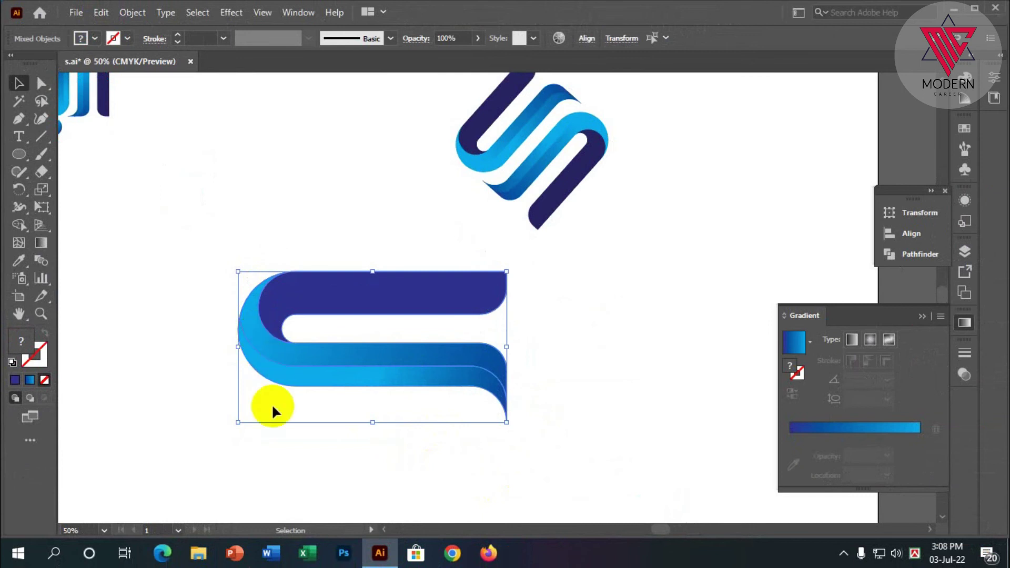
left_click(263, 428)
left_click(363, 290)
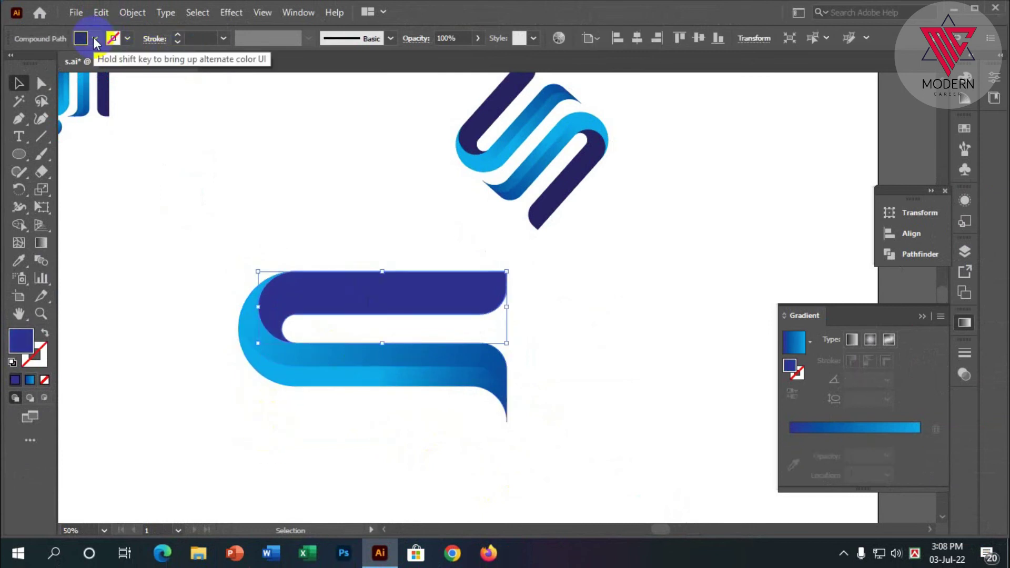
left_click(177, 74)
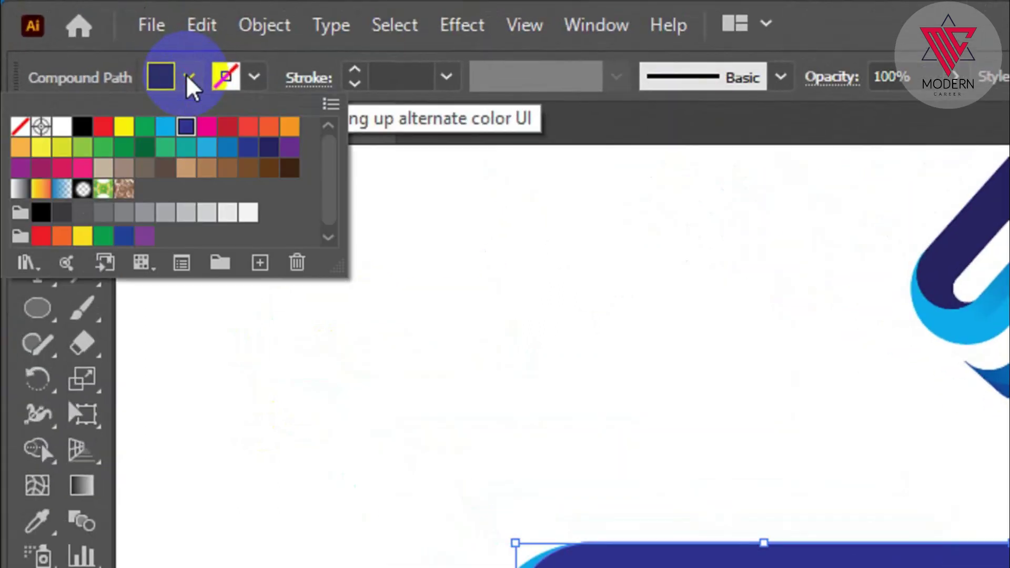
left_click(235, 144)
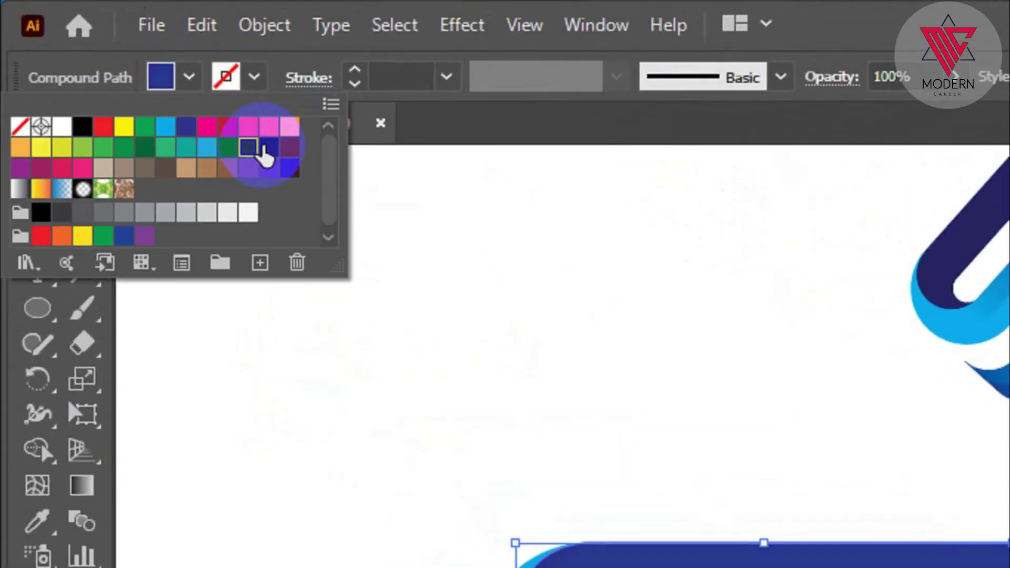
left_click(268, 148)
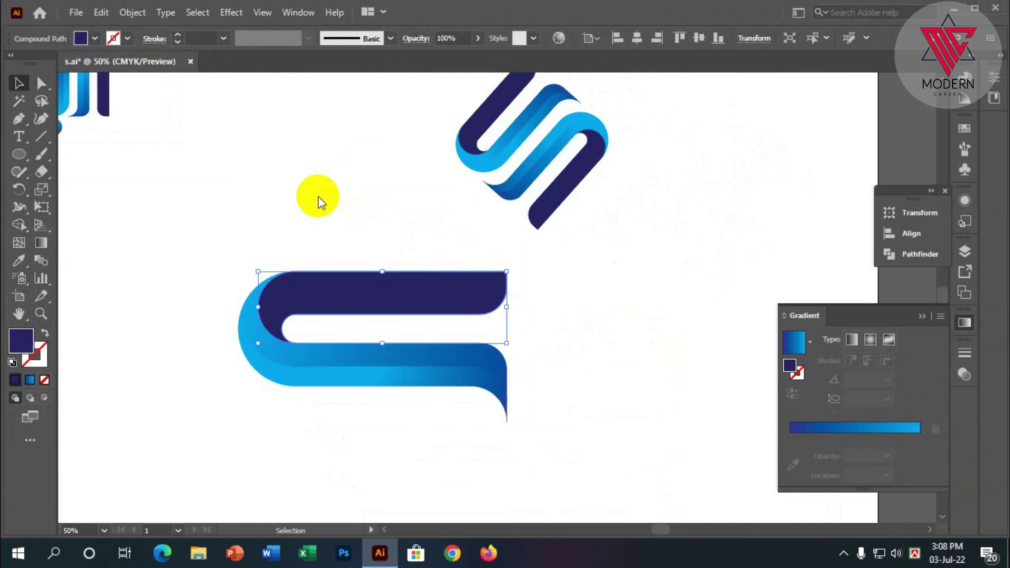
left_click(316, 203)
- Marquee-select all the ribbon pieces and group them
left_click_drag(470, 440, 317, 241)
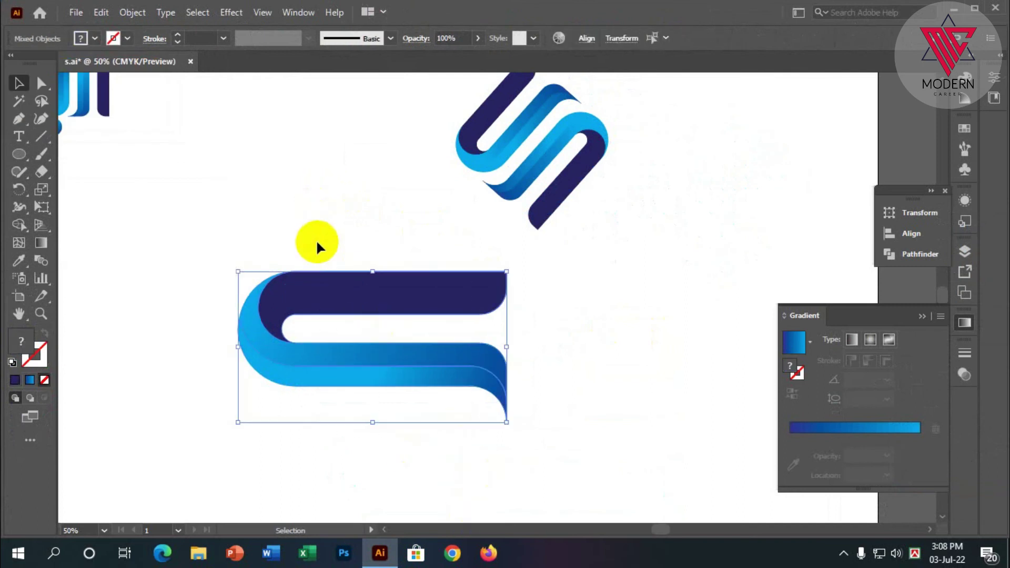
key("a")
key("v")
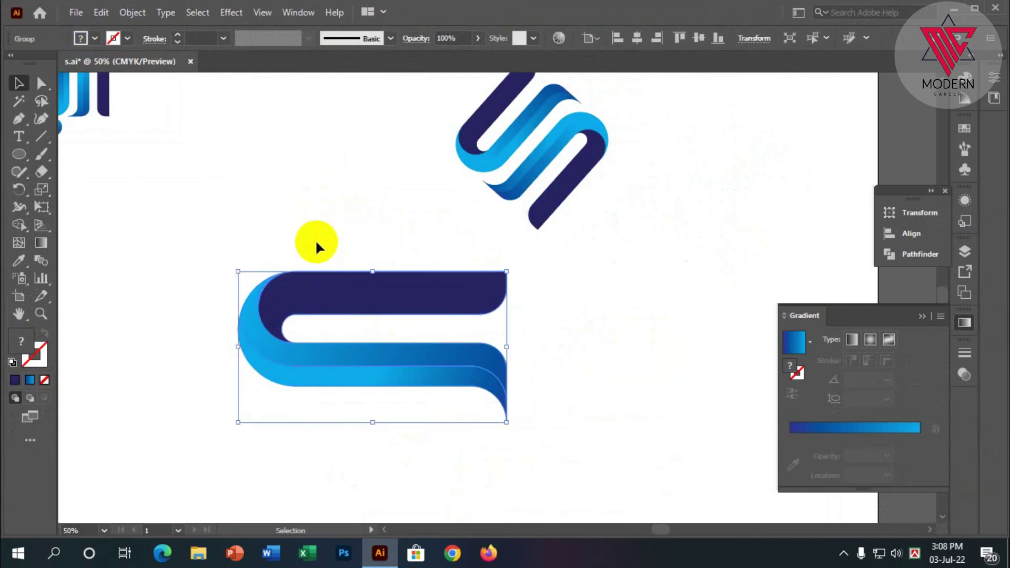
scroll(318, 250, "down", 2)
left_click(427, 424)
- Place a duplicate of the ribbon group directly below the original
left_click(332, 263)
right_click(334, 254)
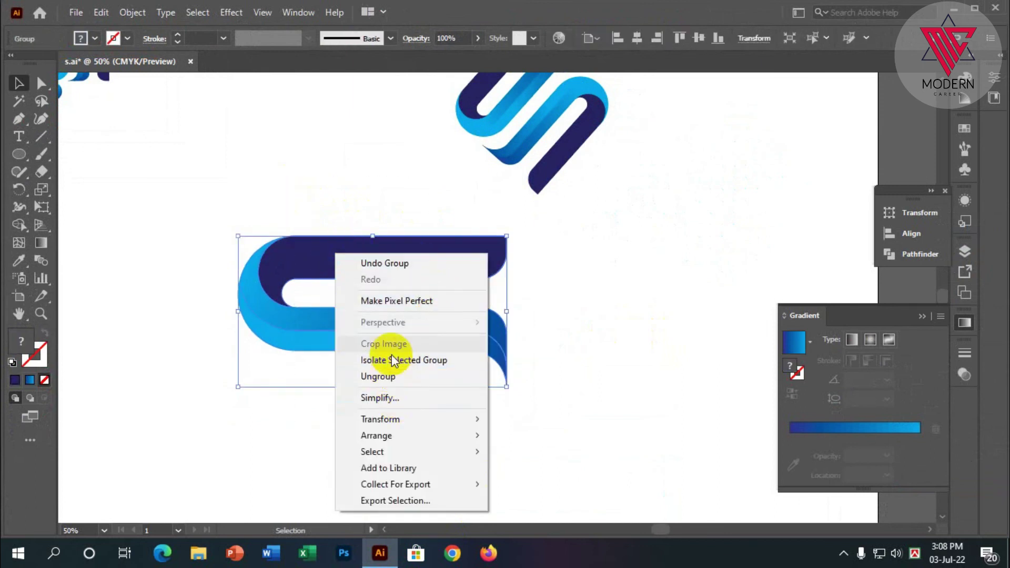
left_click(387, 263)
scroll(494, 353, "down", 1)
scroll(494, 353, "down", 1)
scroll(494, 354, "up", 2)
left_click(350, 257)
scroll(363, 253, "down", 1)
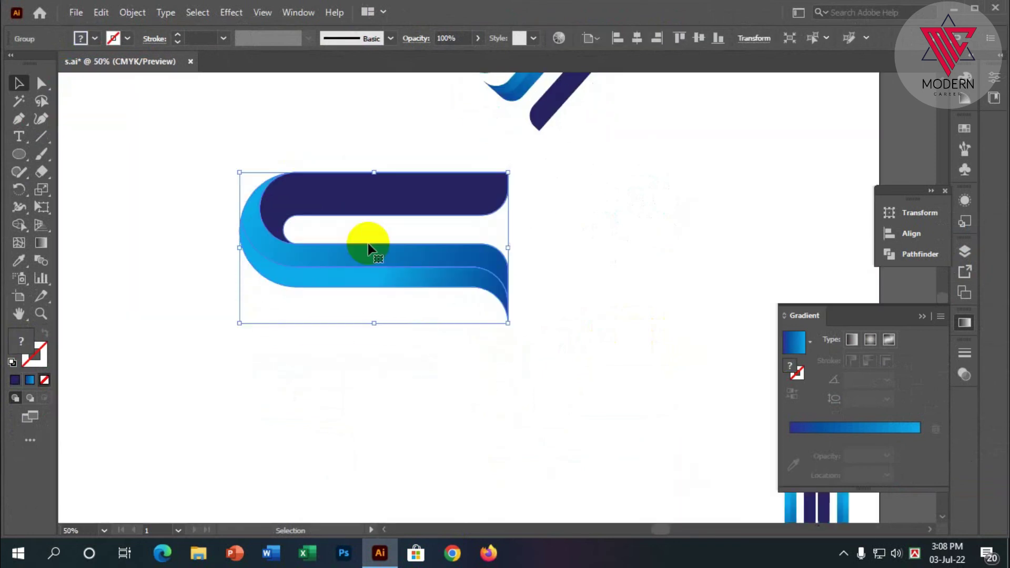
left_click_drag(393, 267, 392, 413)
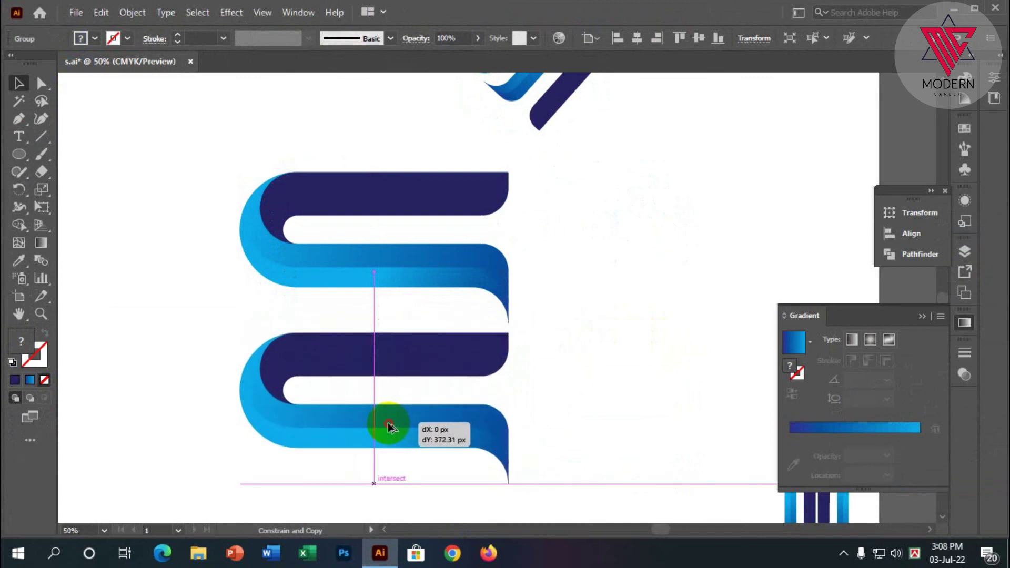
left_click_drag(391, 412, 387, 422)
scroll(394, 379, "down", 1)
- Rotate the copy 180° and move it up to interlock with the original
mouse_move(514, 294)
left_mouse_down()
mouse_move(184, 291)
mouse_move(262, 442)
left_mouse_up()
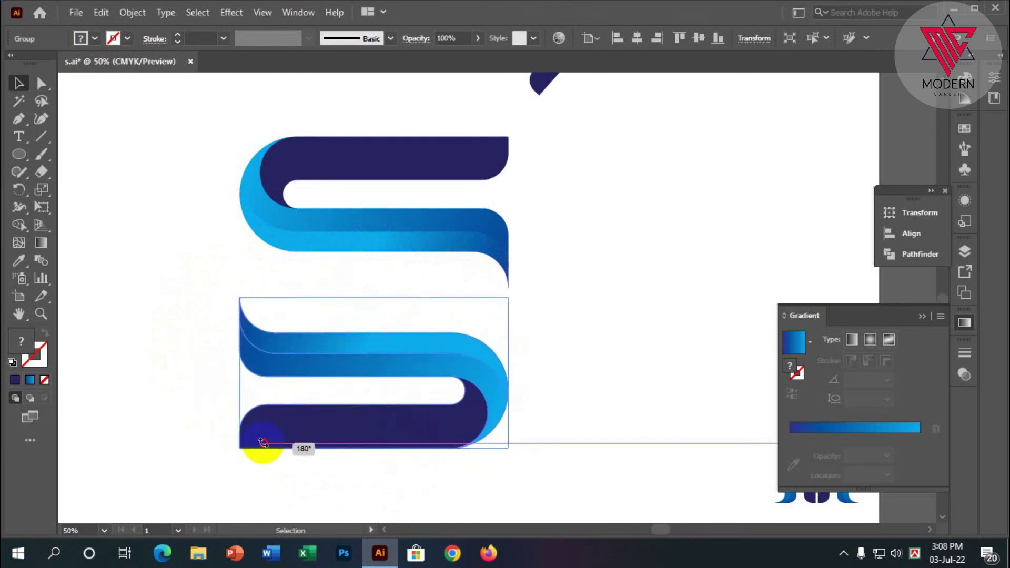
left_click(159, 172)
left_click(379, 352)
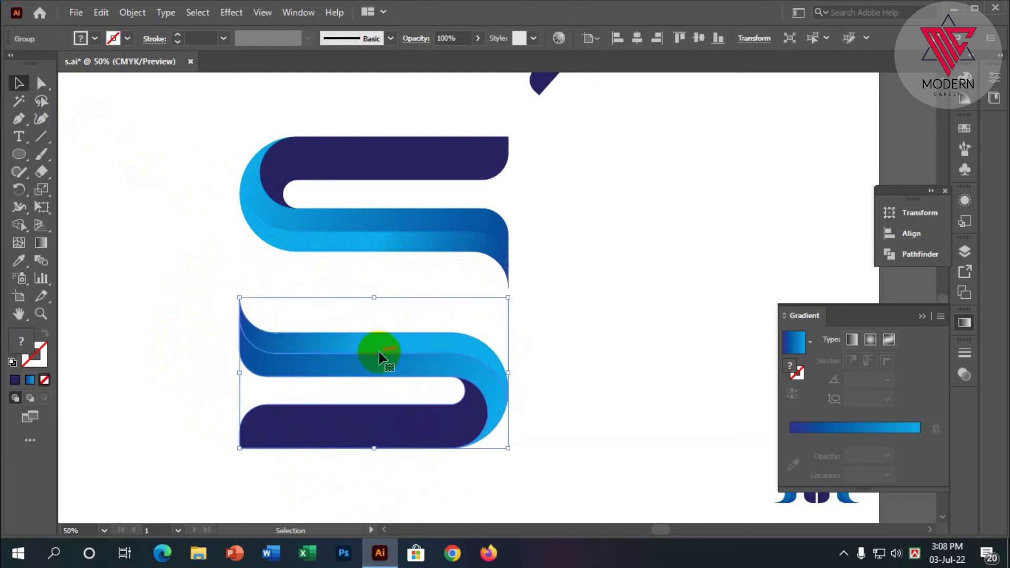
left_click_drag(380, 360, 383, 302)
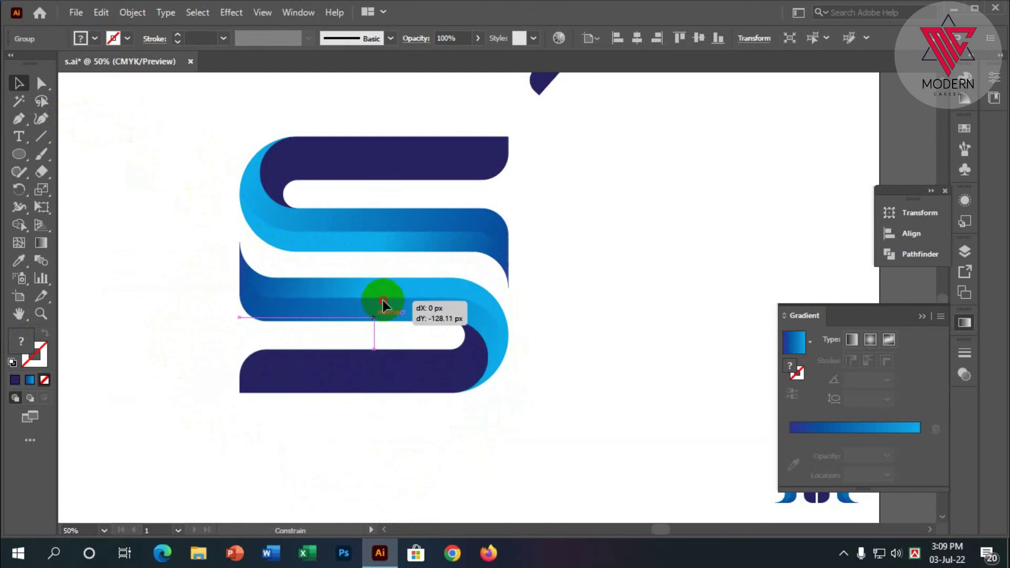
- Select the whole S and rotate it 45° into a diagonal
left_click(428, 437)
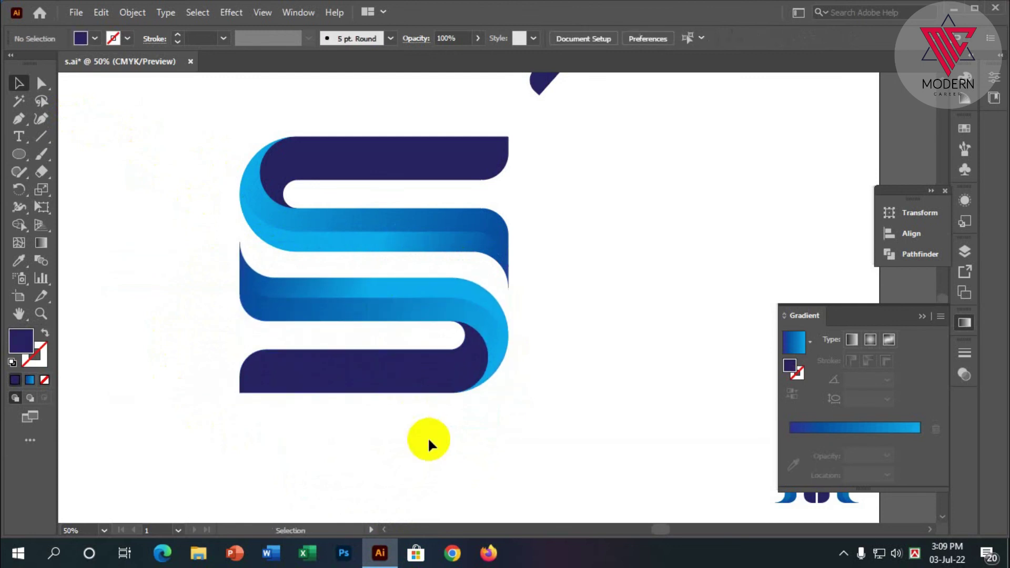
left_click_drag(451, 449, 251, 92)
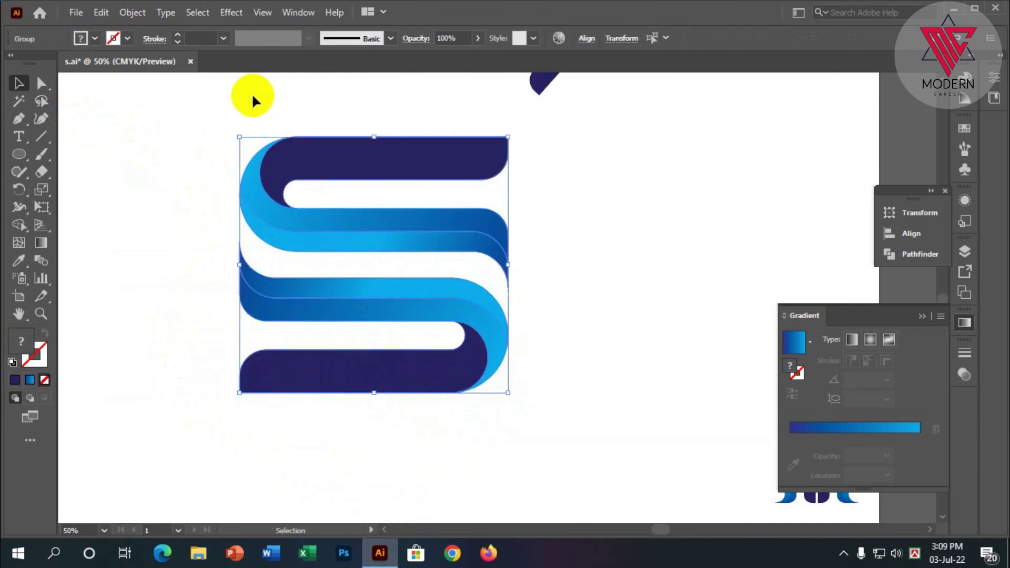
key("a")
key("v")
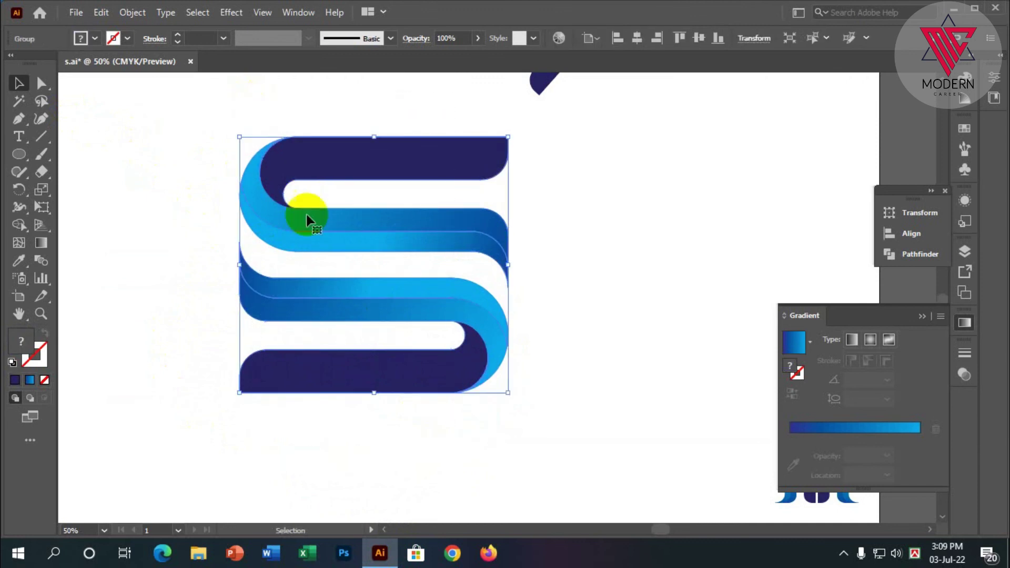
scroll(458, 276, "down", 3)
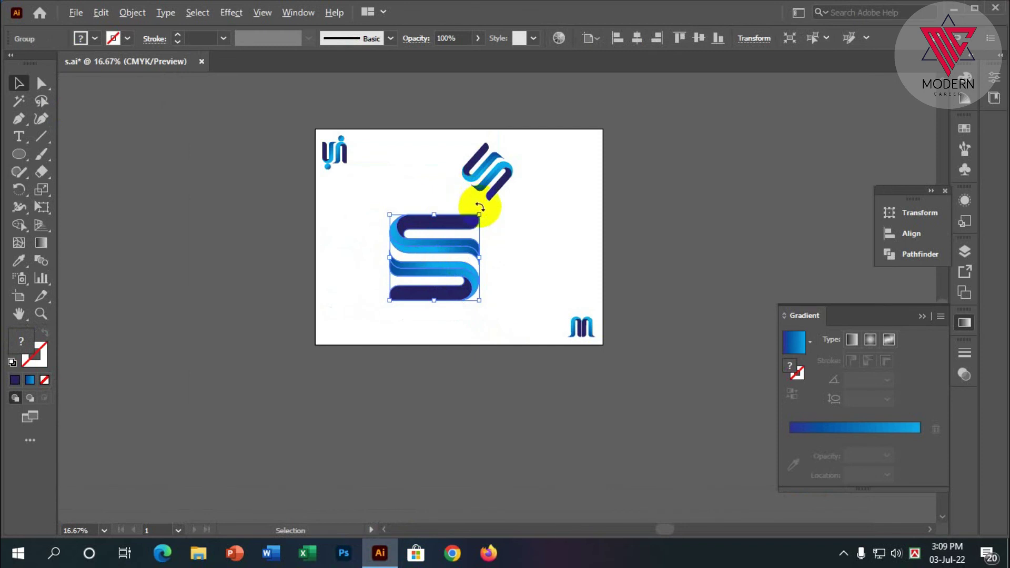
scroll(480, 207, "up", 1)
left_click_drag(481, 209, 406, 185)
left_click(396, 169)
scroll(400, 174, "down", 2)
scroll(441, 245, "up", 1)
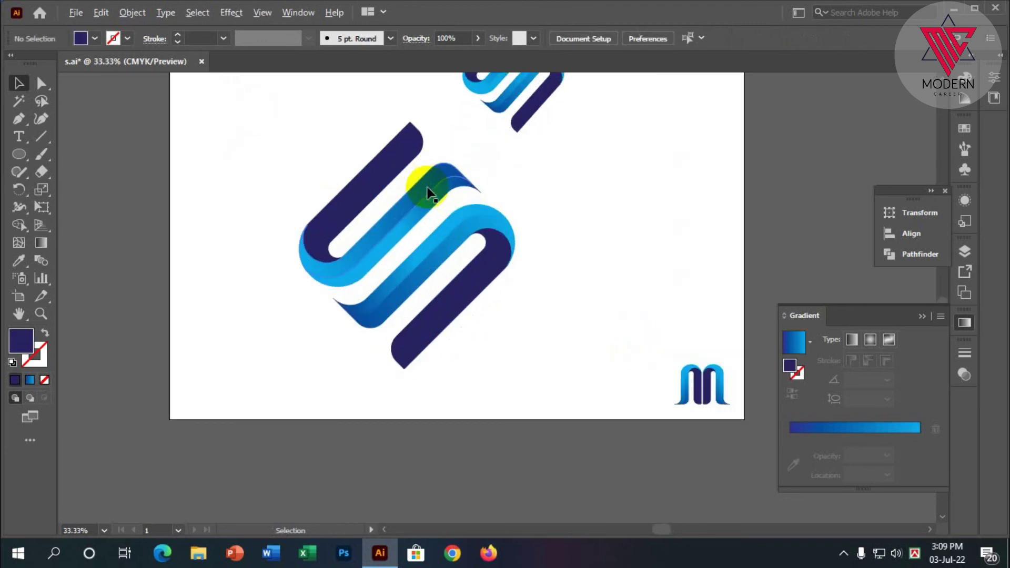
scroll(384, 252, "up", 2)
- Move the small S to the upper right and shift the big S up and right
left_click(510, 134)
left_click_drag(511, 134, 657, 126)
left_click(578, 247)
scroll(577, 248, "down", 1)
left_click(374, 242)
left_click_drag(363, 292, 402, 248)
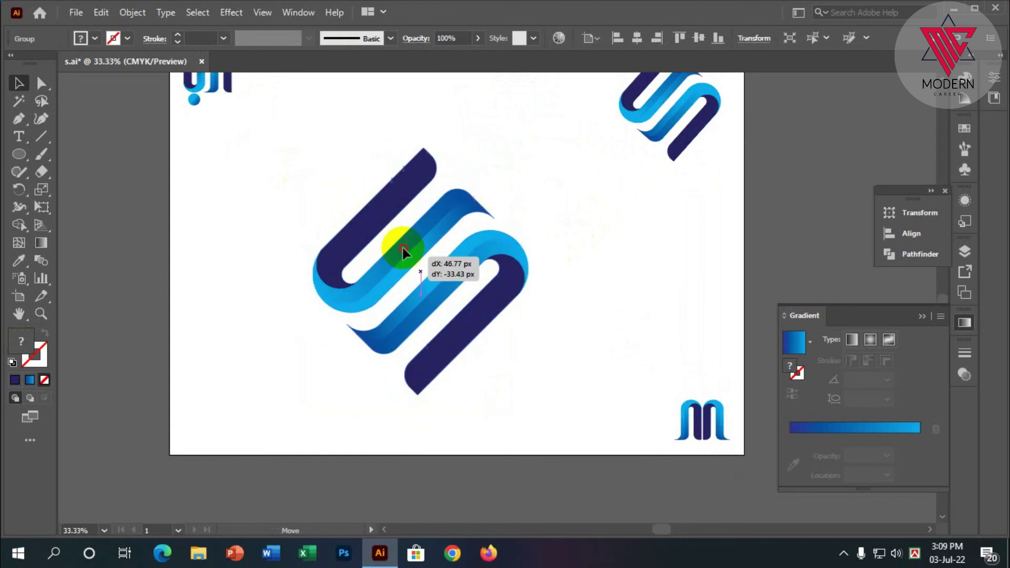
left_click(330, 281)
scroll(215, 210, "up", 1)
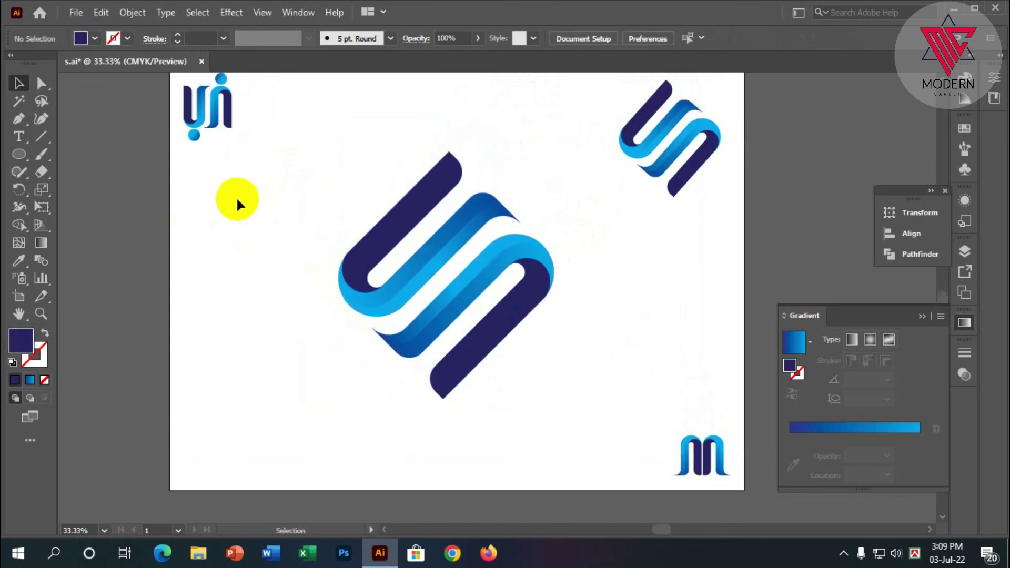
scroll(236, 199, "down", 1)
scroll(292, 203, "up", 1)
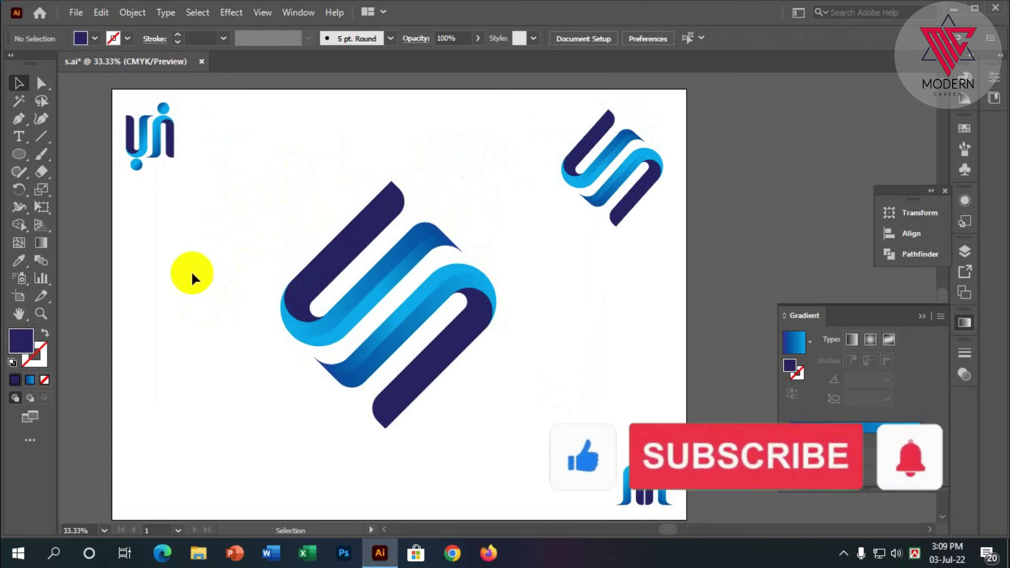
scroll(376, 181, "down", 1)
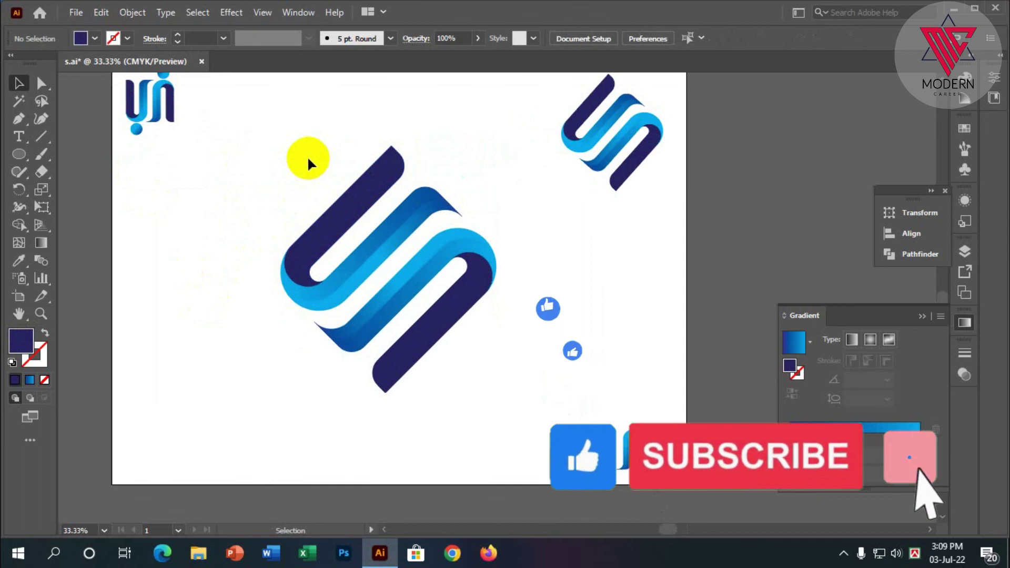